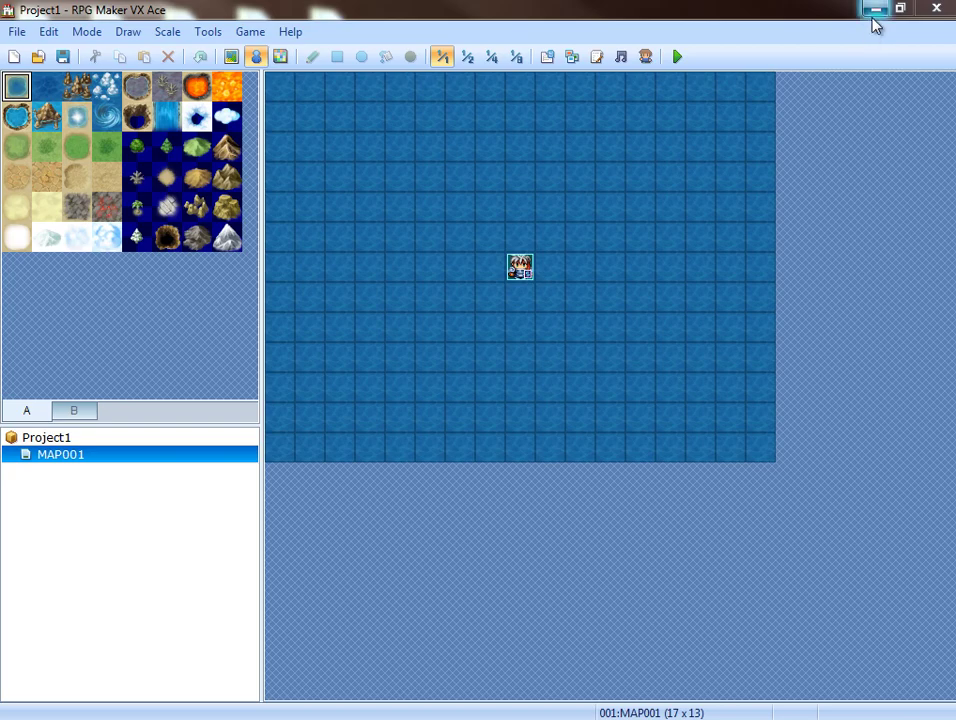
# Step: Move the Project1 folder window lower on the desktop and return to the map editor
pyautogui.click(874, 10)
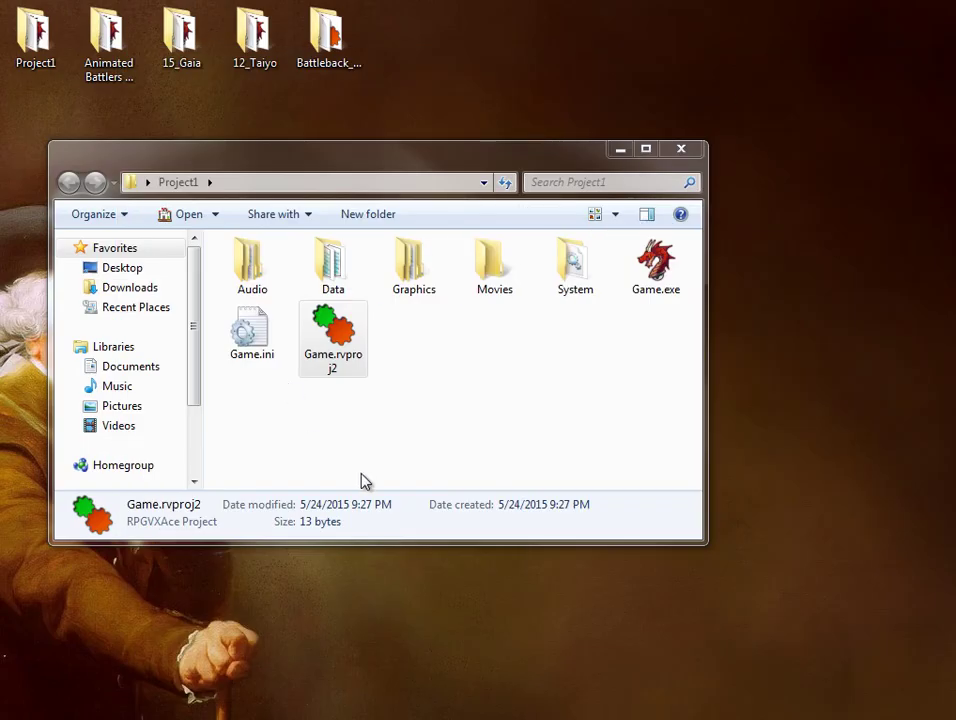
pyautogui.moveTo(366, 157); pyautogui.dragTo(310, 265)
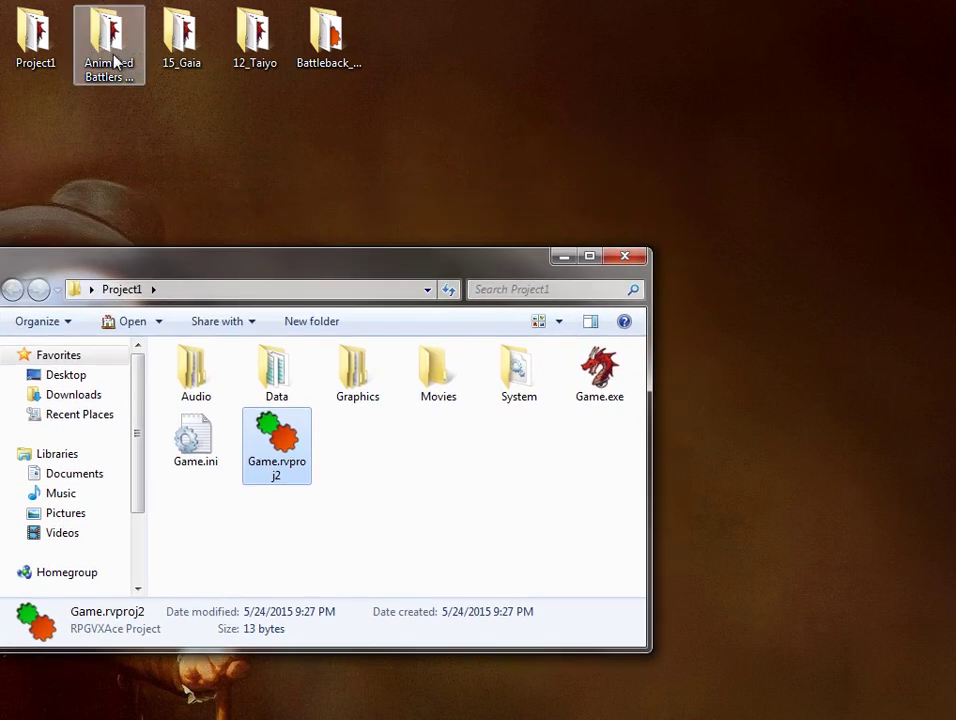
pyautogui.press('Return')
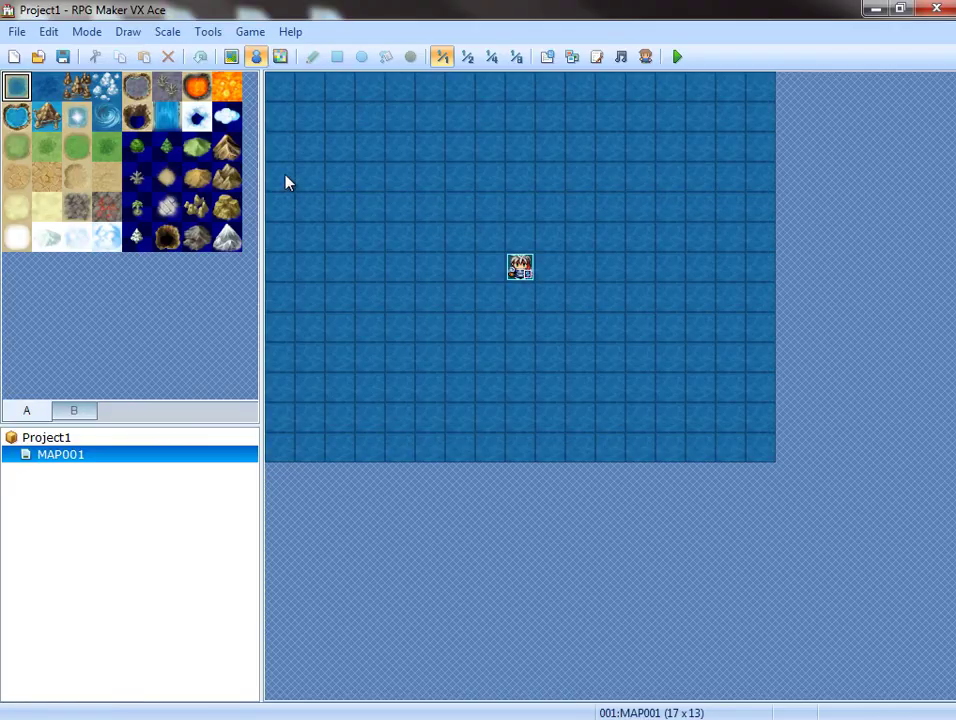
# Step: Paint a large grassland island across the water on MAP001
pyautogui.click(16, 146)
pyautogui.click(230, 54)
pyautogui.moveTo(395, 280)
pyautogui.mouseDown()
pyautogui.moveTo(442, 235)
pyautogui.moveTo(516, 248)
pyautogui.moveTo(379, 311)
pyautogui.moveTo(386, 241)
pyautogui.moveTo(634, 241)
pyautogui.moveTo(198, 339)
pyautogui.moveTo(693, 308)
pyautogui.mouseUp()
# Step: Create a new event on the island with a character sprite as its graphic
pyautogui.click(256, 56)
pyautogui.rightClick(638, 301)
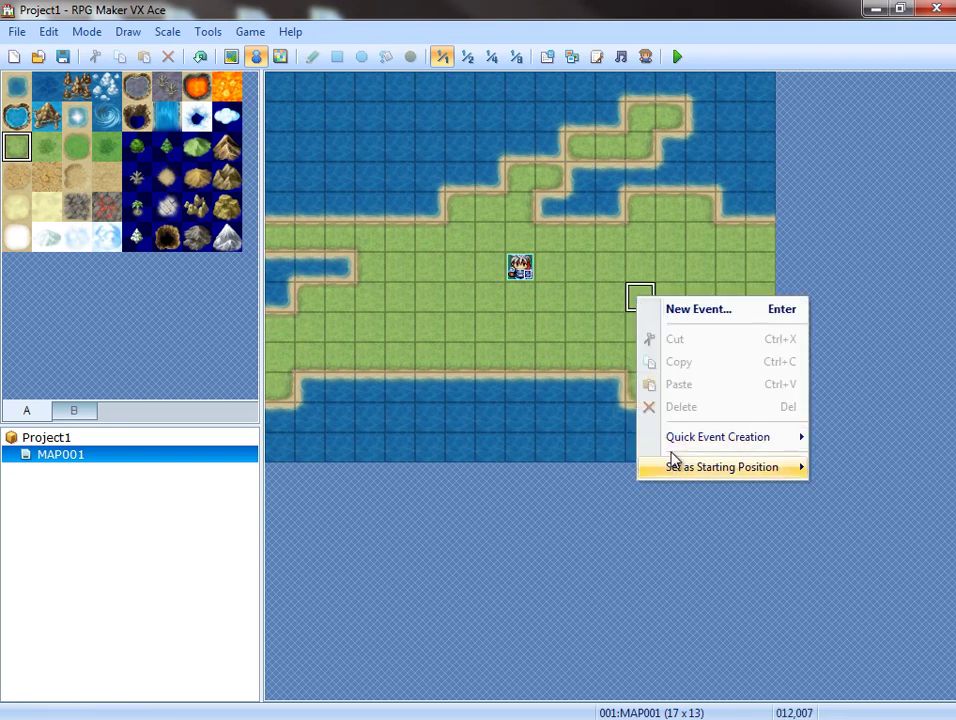
pyautogui.click(702, 312)
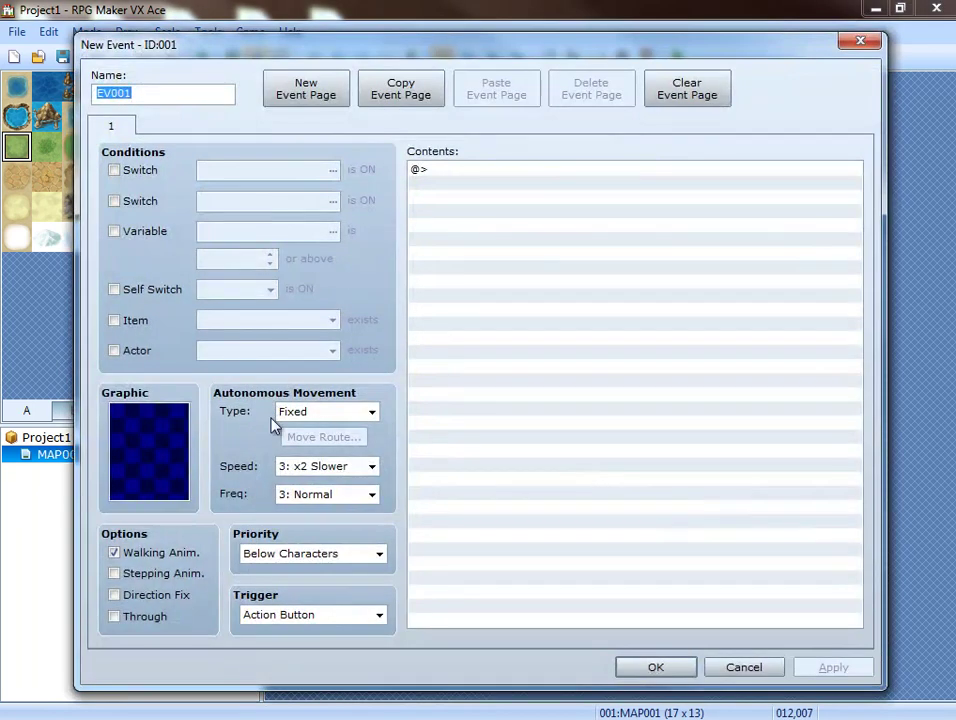
pyautogui.doubleClick(167, 424)
pyautogui.click(280, 311)
pyautogui.doubleClick(361, 300)
# Step: Add a Battle Processing command against Slime*2 to the event and save it
pyautogui.doubleClick(467, 174)
pyautogui.click(550, 150)
pyautogui.click(530, 193)
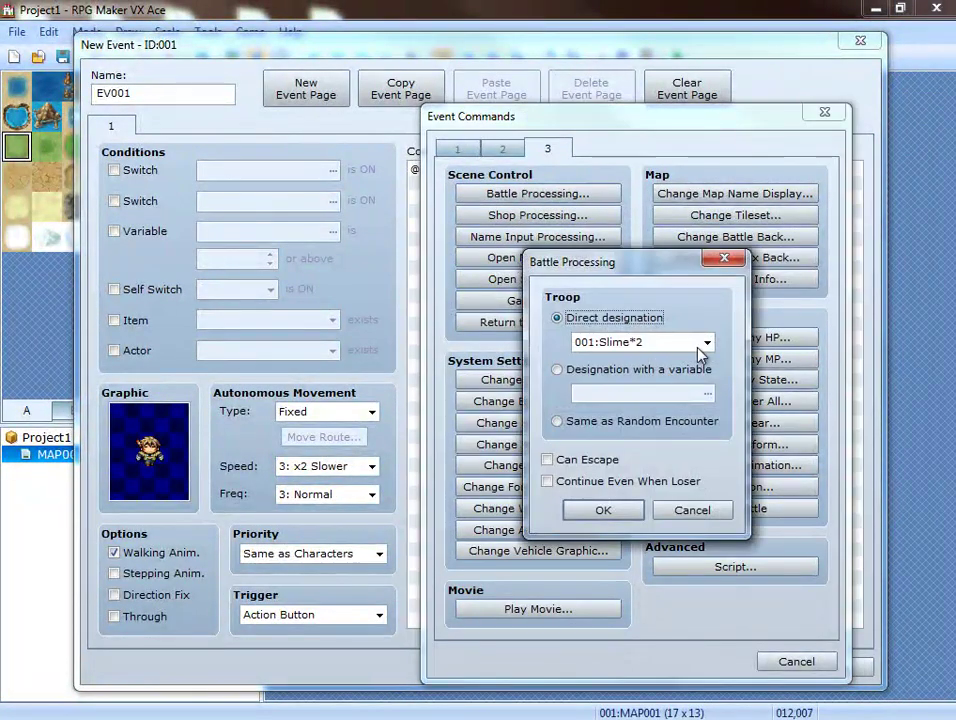
pyautogui.click(632, 519)
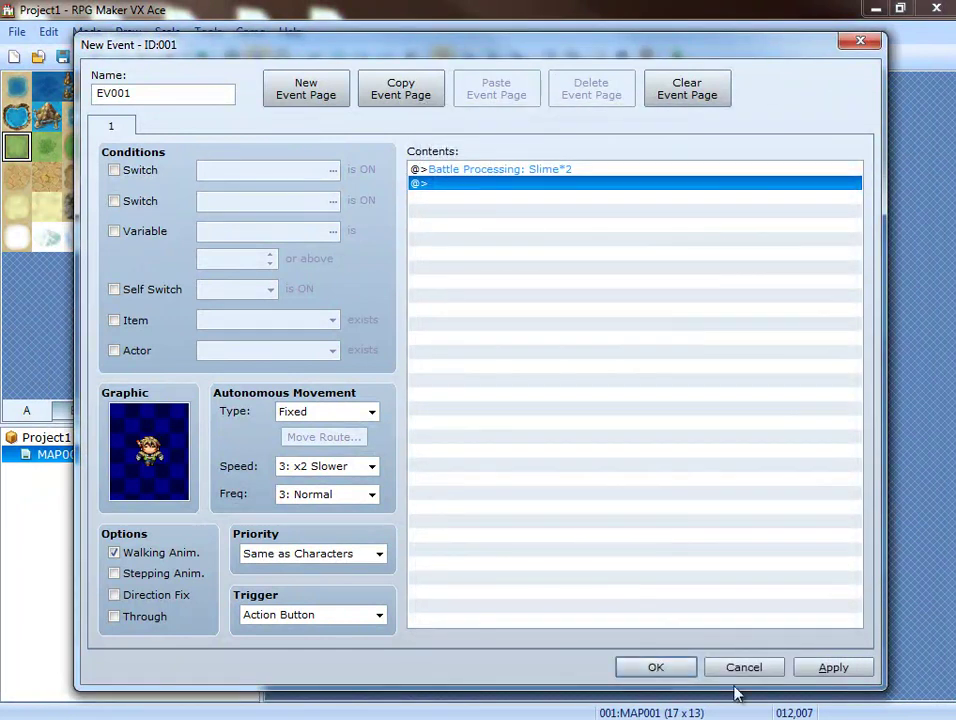
pyautogui.click(832, 667)
pyautogui.click(645, 669)
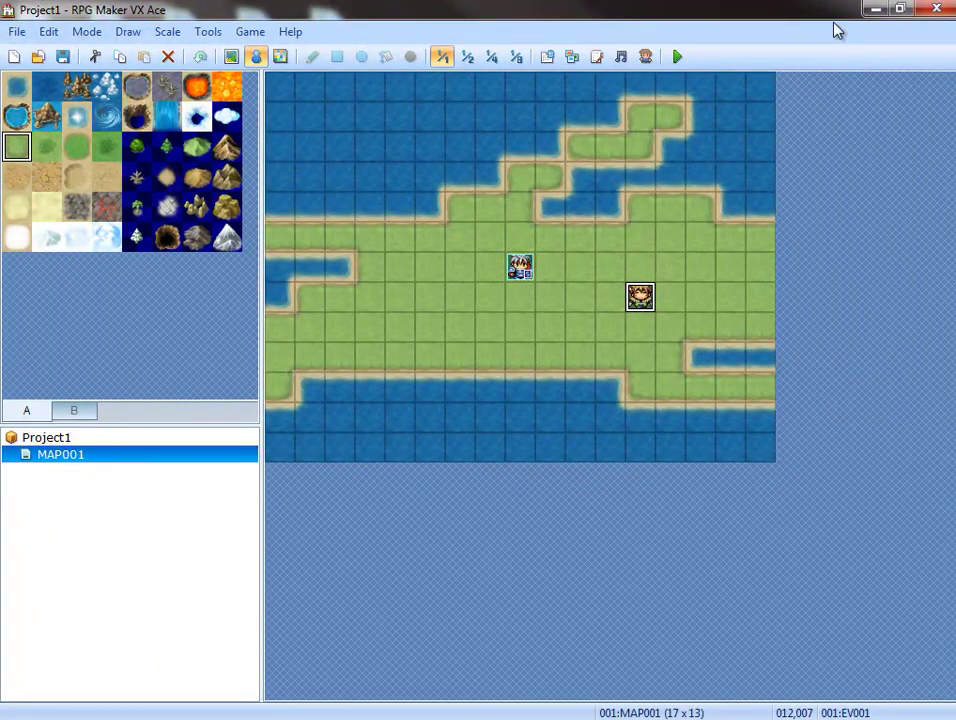
# Step: Copy Animated Battlers' Graphics folder into Project1, merging it with the existing Graphics, then close that window
pyautogui.click(874, 10)
pyautogui.doubleClick(111, 40)
pyautogui.moveTo(399, 296); pyautogui.dragTo(748, 159)
pyautogui.moveTo(300, 278); pyautogui.dragTo(203, 254)
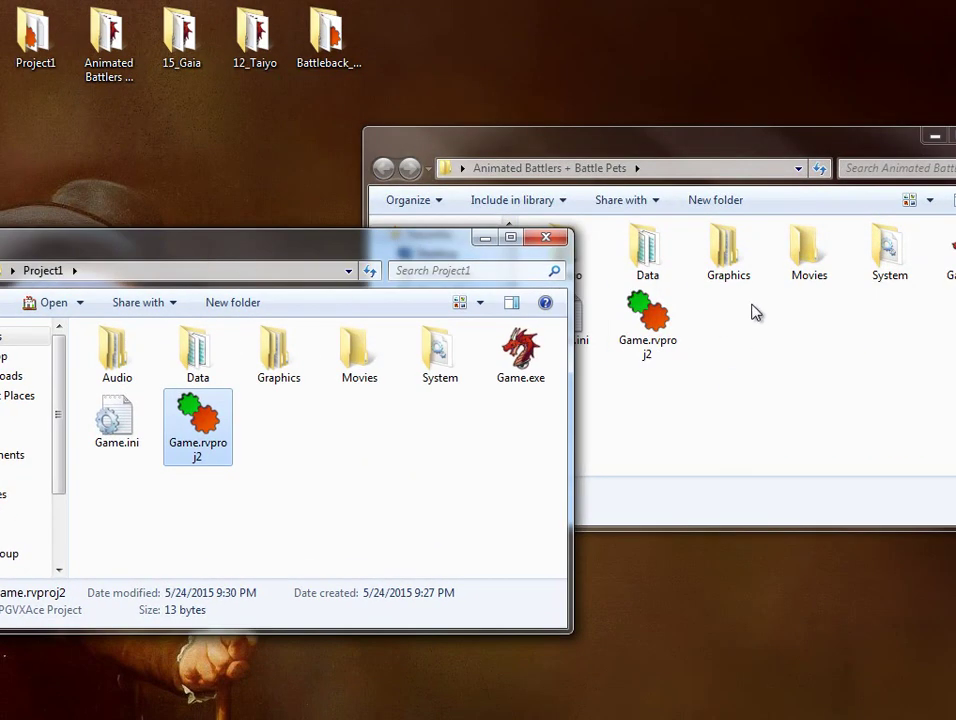
pyautogui.moveTo(736, 256); pyautogui.dragTo(276, 535)
pyautogui.moveTo(276, 535); pyautogui.dragTo(274, 536, button='right')
pyautogui.click(326, 563)
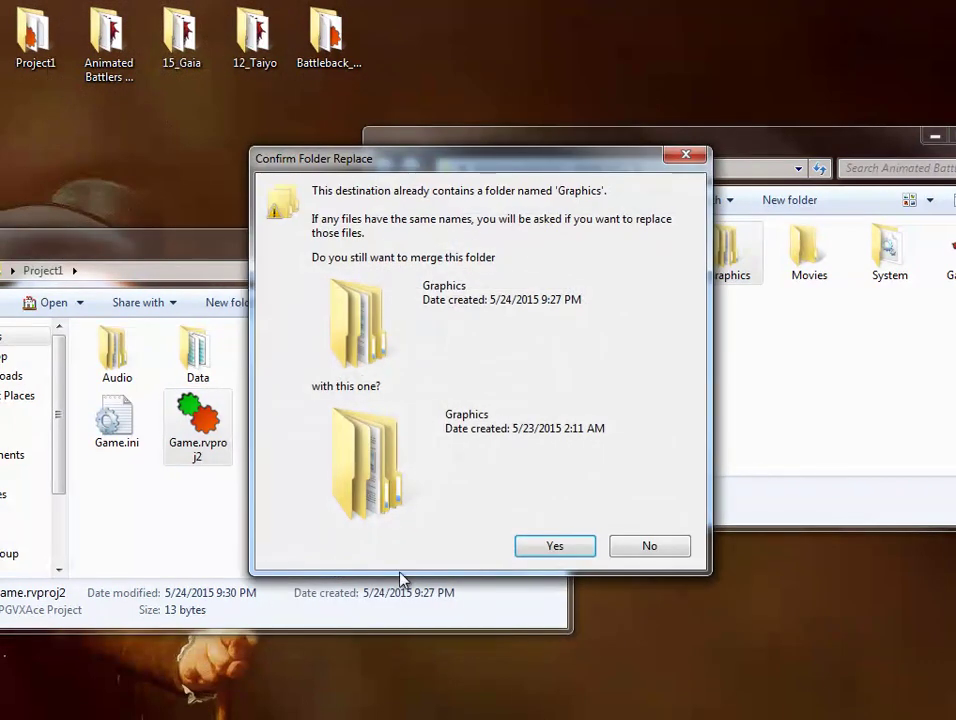
pyautogui.click(534, 550)
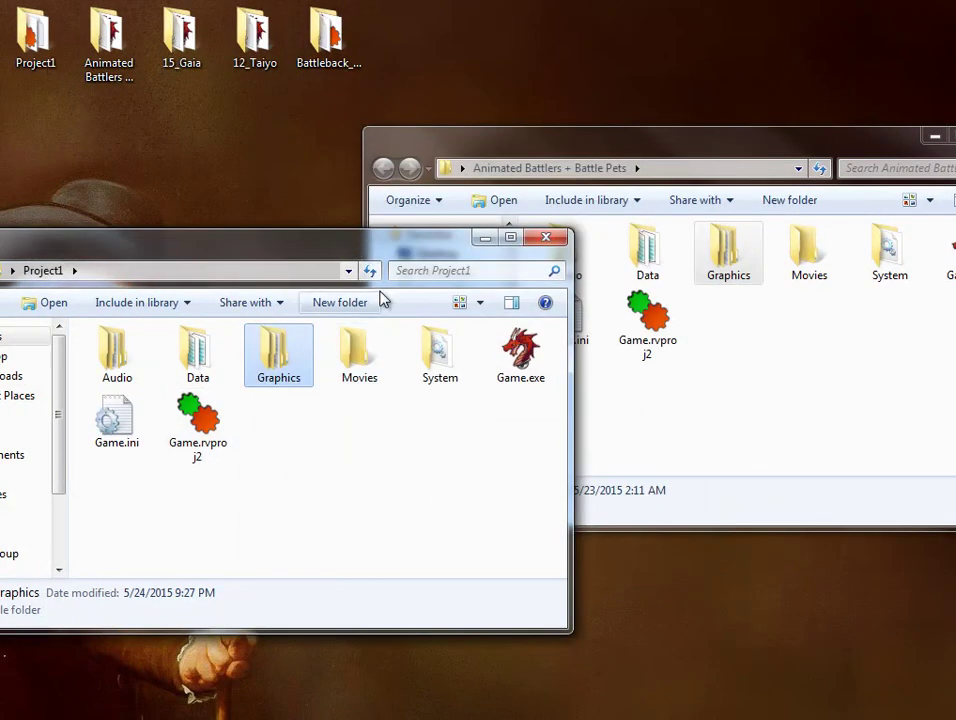
pyautogui.moveTo(858, 150); pyautogui.dragTo(698, 145)
pyautogui.click(818, 131)
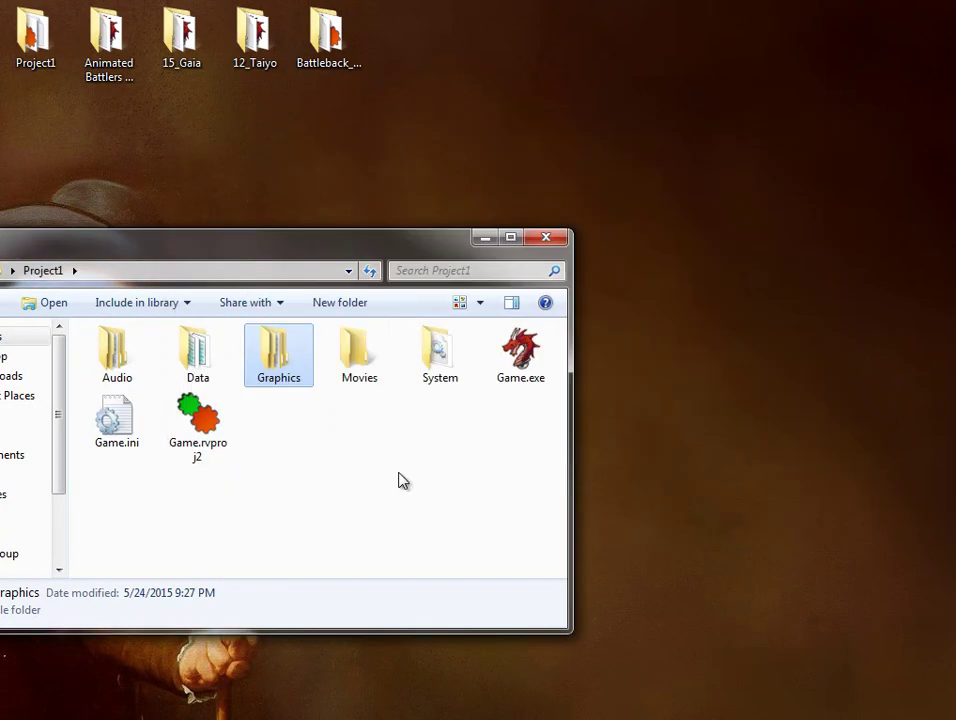
# Step: Copy 15_Gaia's Graphics folder into Project1, merge it, and close the 15_Gaia window
pyautogui.doubleClick(185, 58)
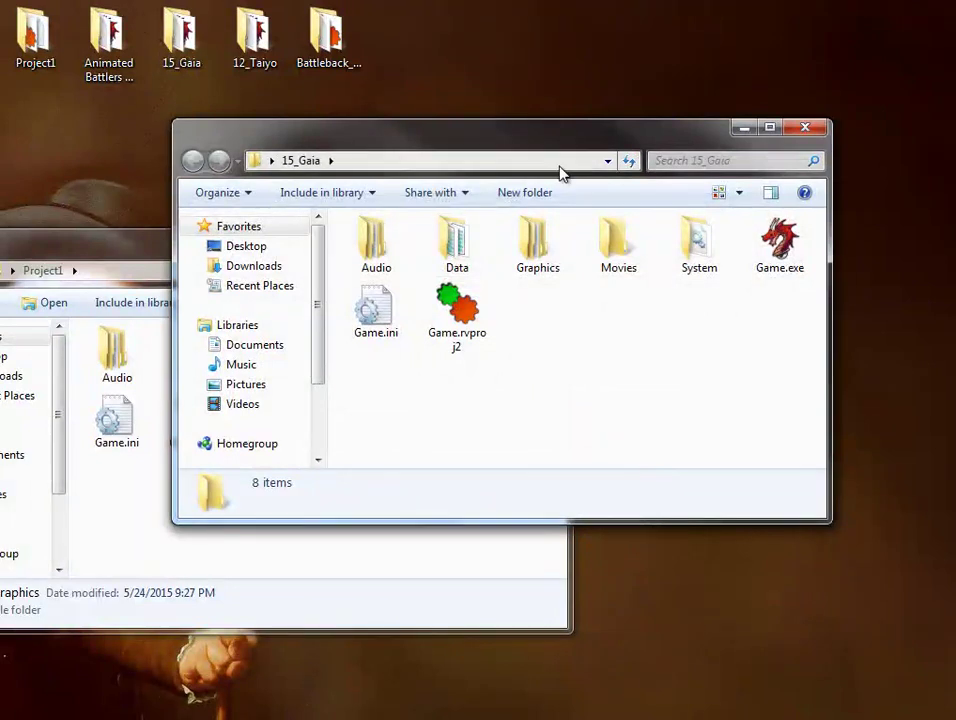
pyautogui.moveTo(565, 139); pyautogui.dragTo(751, 97)
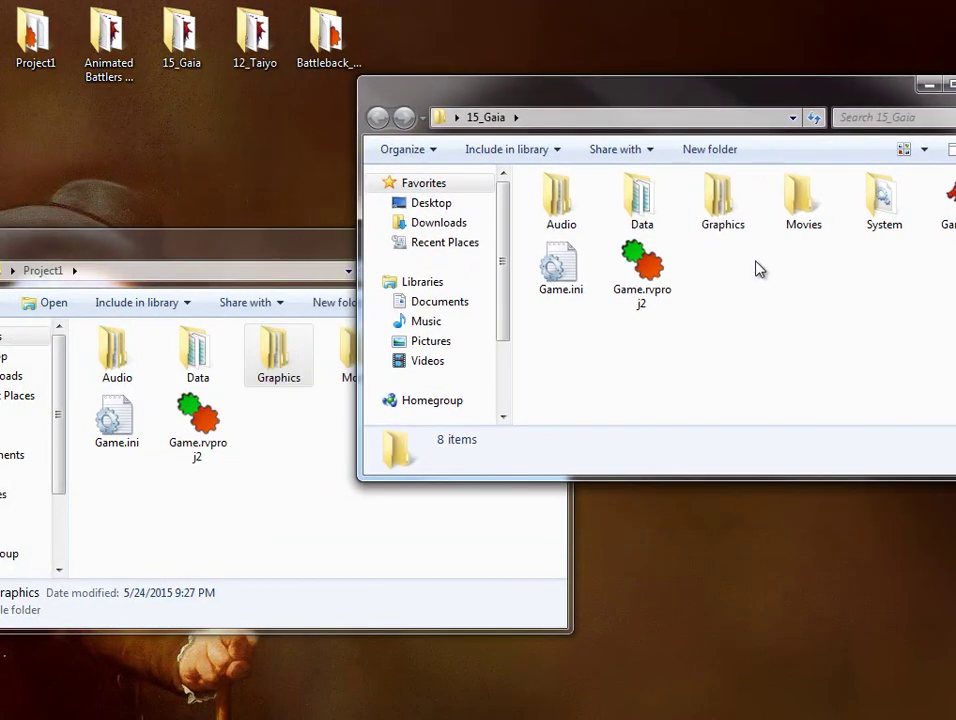
pyautogui.click(722, 200)
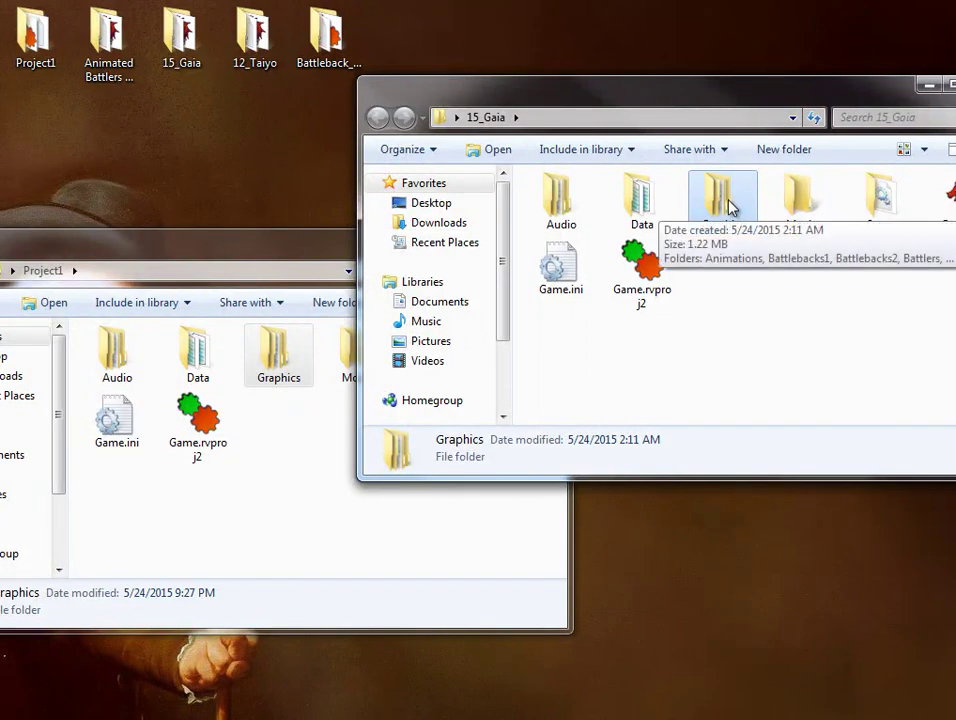
pyautogui.moveTo(729, 205); pyautogui.dragTo(296, 510)
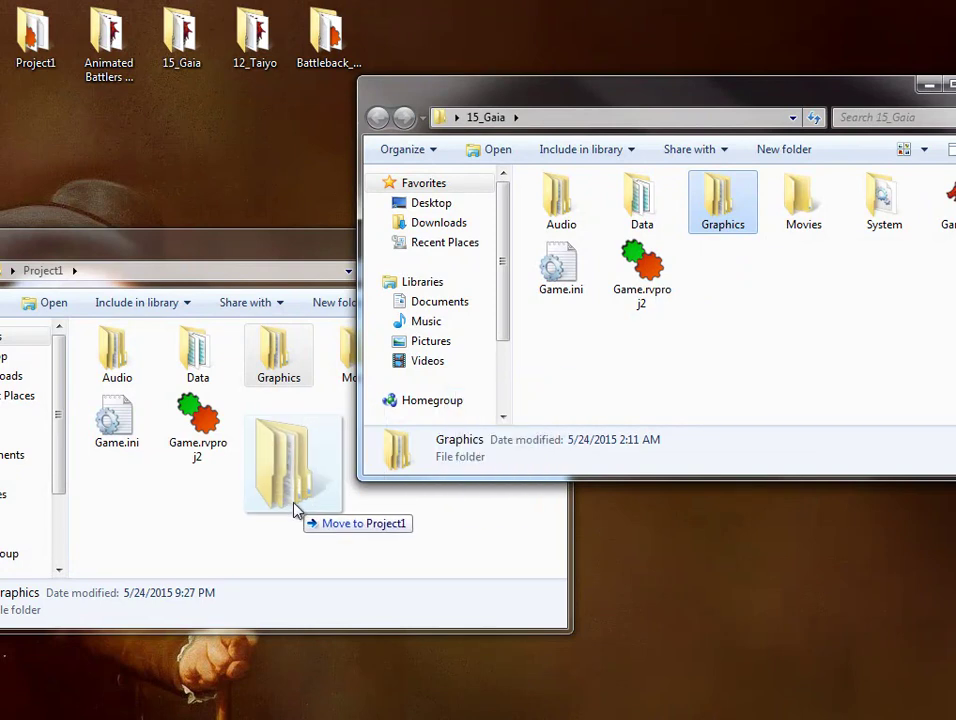
pyautogui.moveTo(296, 510); pyautogui.dragTo(296, 507, button='right')
pyautogui.click(356, 536)
pyautogui.click(559, 558)
pyautogui.click(176, 58)
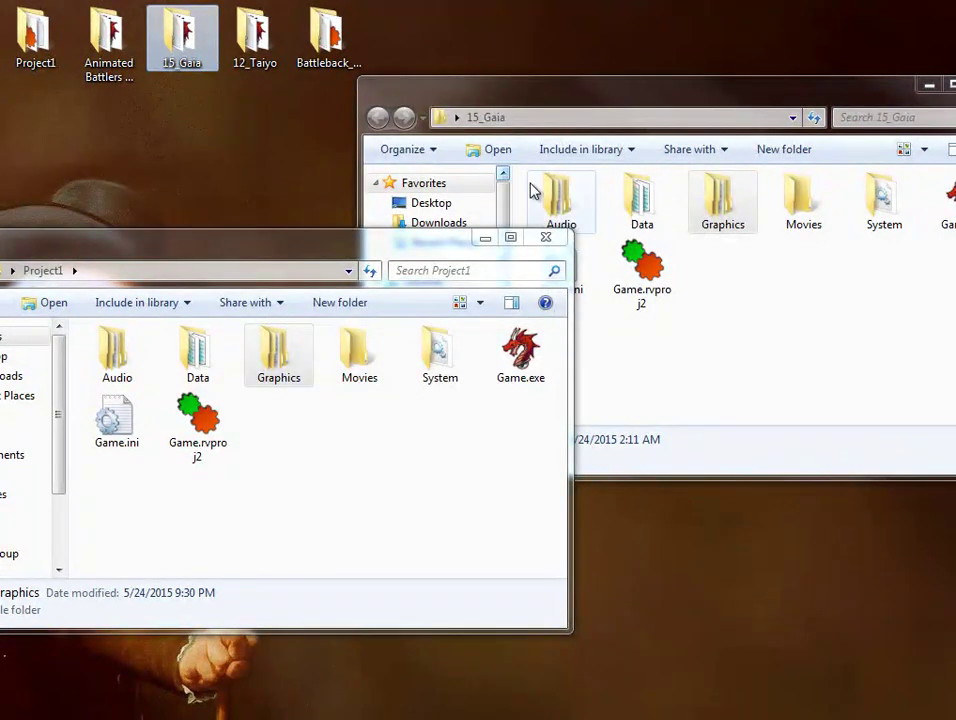
pyautogui.moveTo(913, 96); pyautogui.dragTo(785, 84)
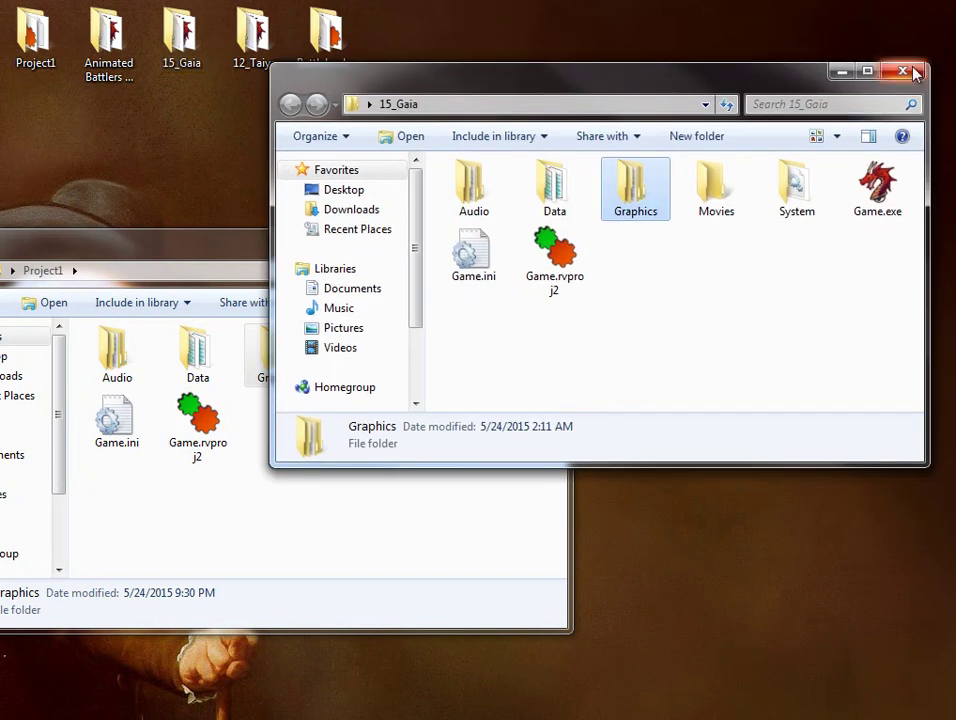
pyautogui.click(907, 70)
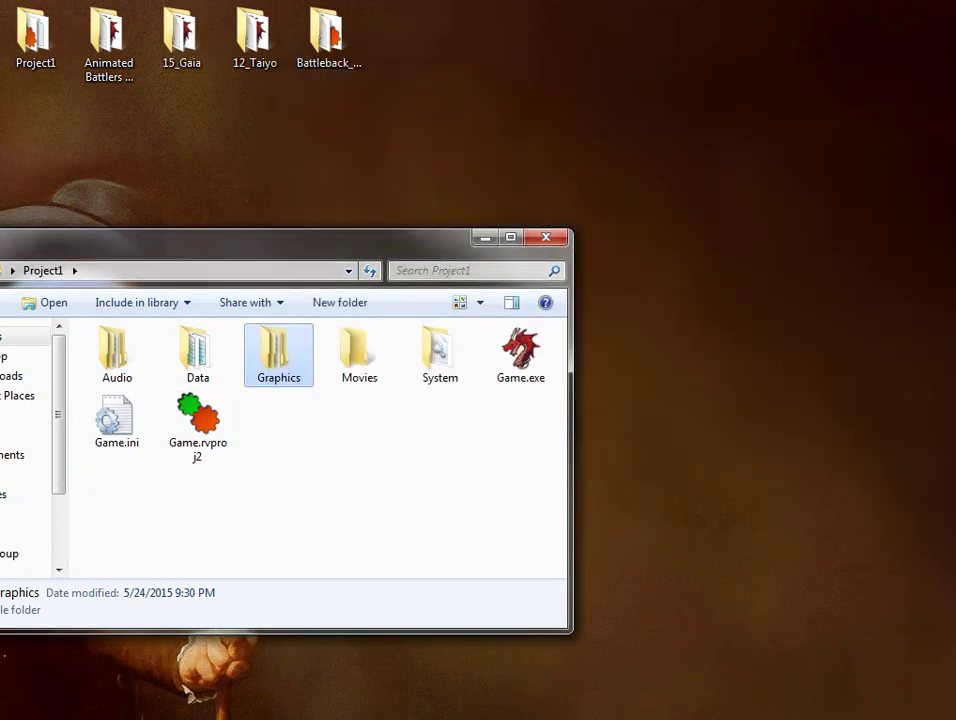
# Step: Open the Animated Battlers + Battle Pets project and copy its Galv's Animated Battlers script
pyautogui.click(110, 78)
pyautogui.doubleClick(110, 78)
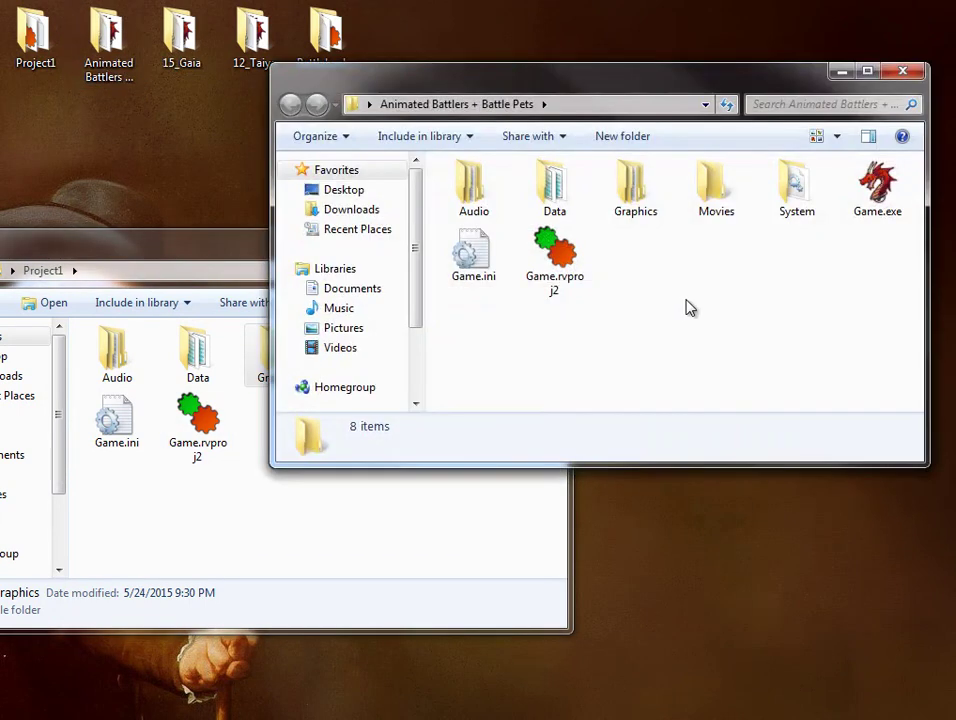
pyautogui.doubleClick(555, 258)
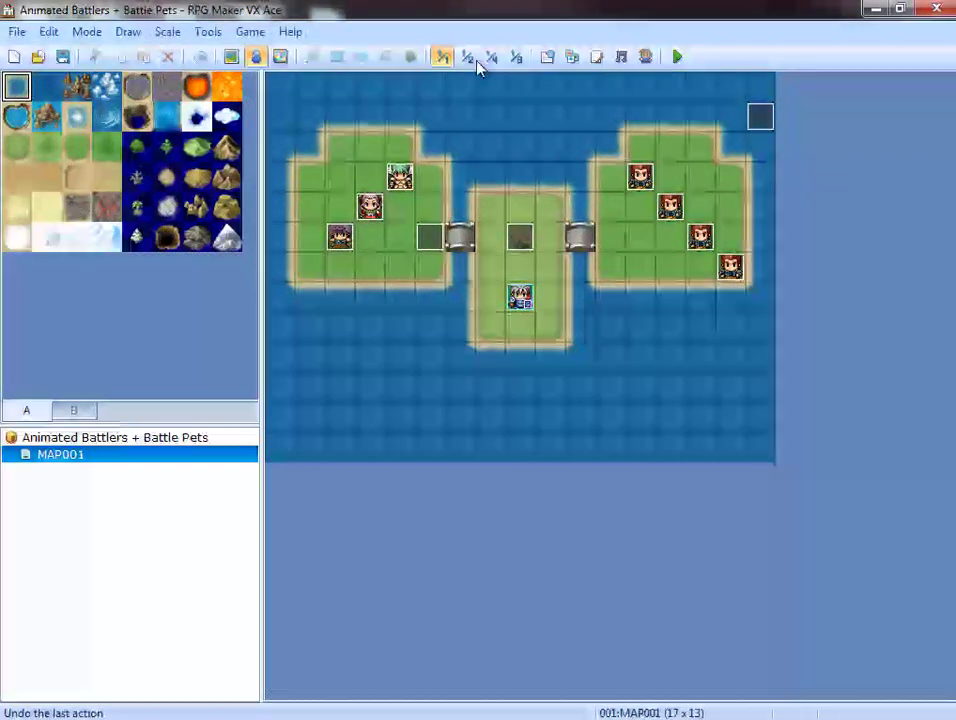
pyautogui.click(596, 57)
pyautogui.moveTo(262, 240); pyautogui.dragTo(290, 568)
pyautogui.click(183, 545)
pyautogui.rightClick(205, 546)
pyautogui.click(226, 596)
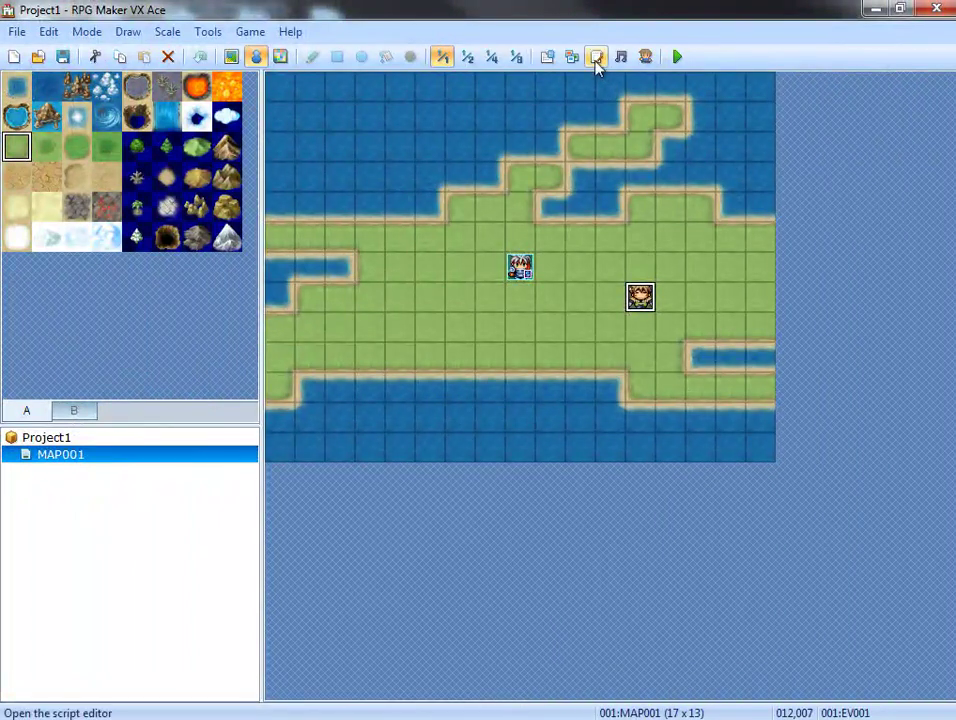
# Step: Paste Galv's Animated Battlers into the empty slot under Materials in Project1's scripts
pyautogui.click(596, 57)
pyautogui.moveTo(266, 288); pyautogui.dragTo(267, 548)
pyautogui.click(166, 571)
pyautogui.rightClick(160, 572)
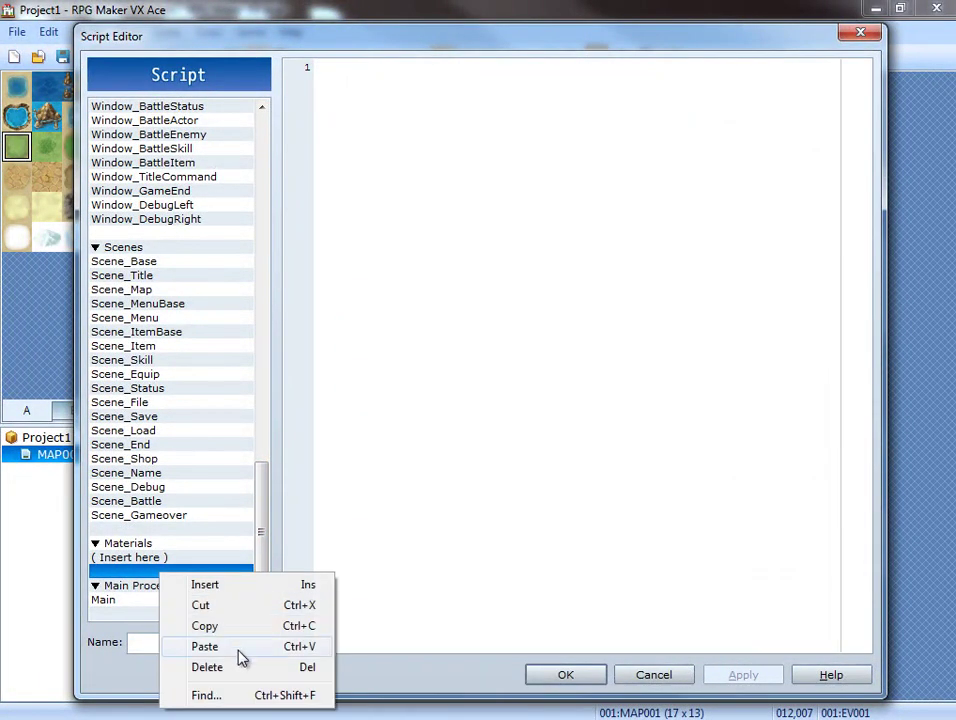
pyautogui.click(238, 652)
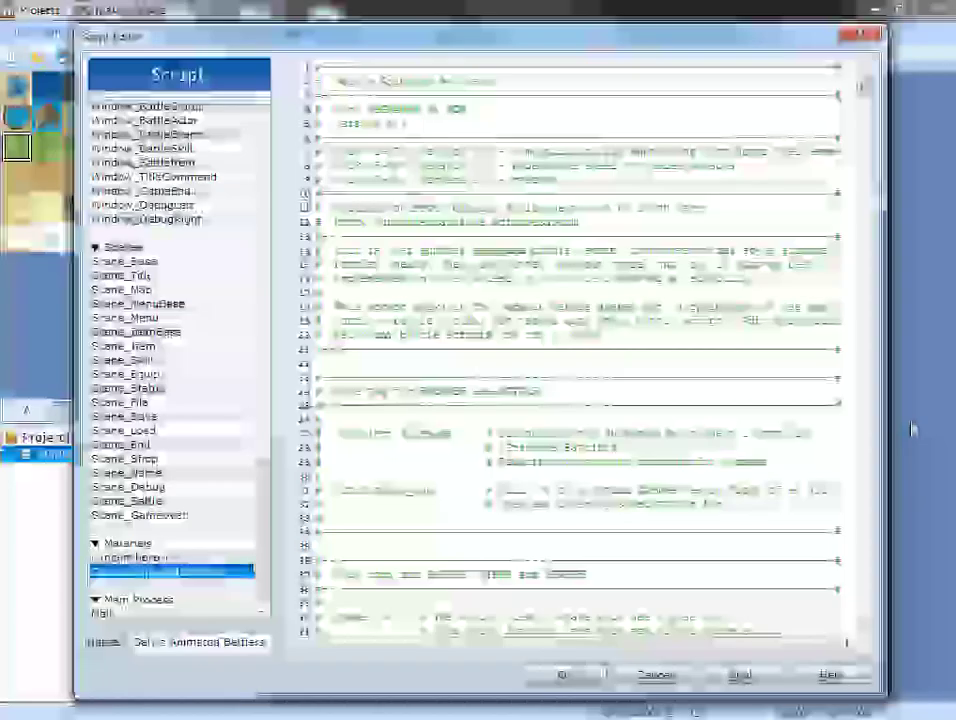
# Step: Set ACTOR_POSITIONS to 440,240 and 460,260, save the script, and close both script editors
pyautogui.moveTo(862, 85); pyautogui.dragTo(864, 164)
pyautogui.scroll(7, 504, 312)
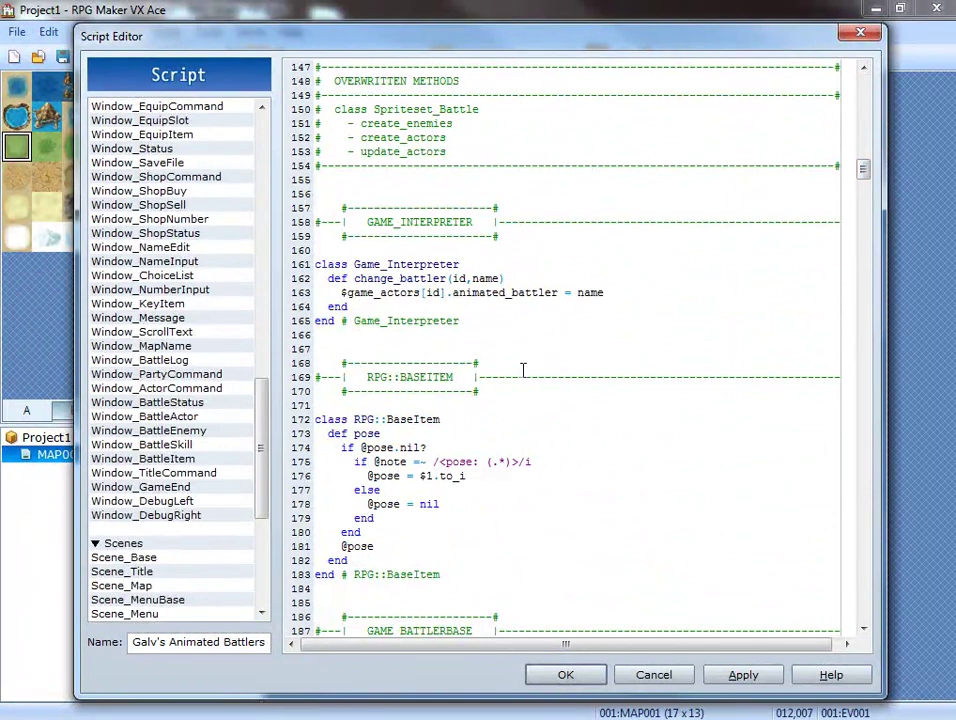
pyautogui.scroll(-7, 534, 363)
pyautogui.scroll(11, 474, 373)
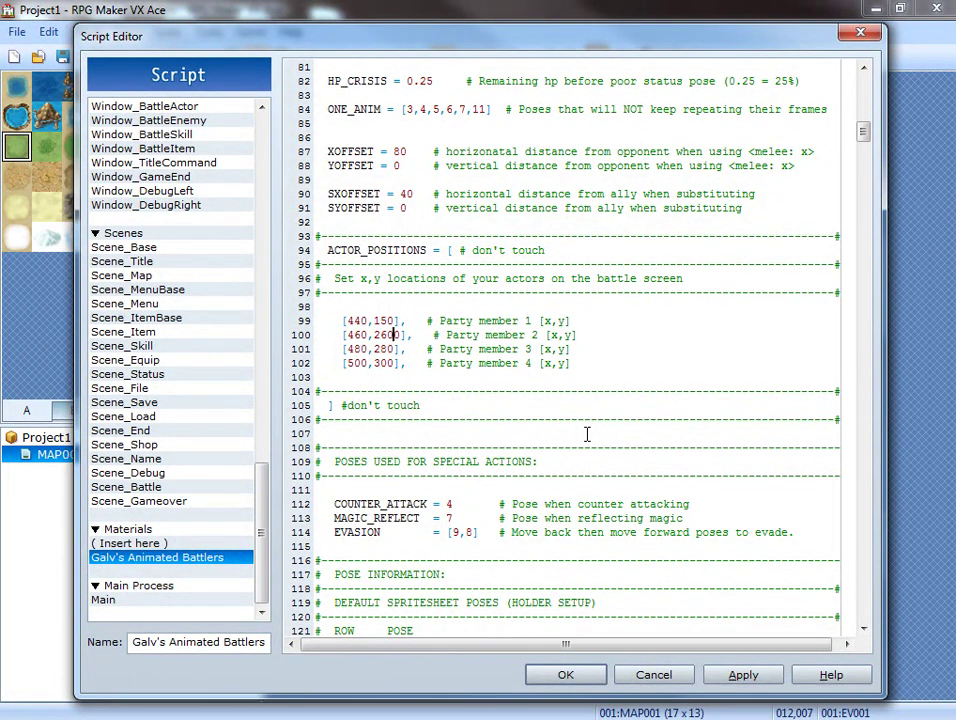
pyautogui.press('Delete')
pyautogui.press('Up')
pyautogui.press('Left')
pyautogui.press('BackSpace')
pyautogui.press('BackSpace')
pyautogui.write('24')
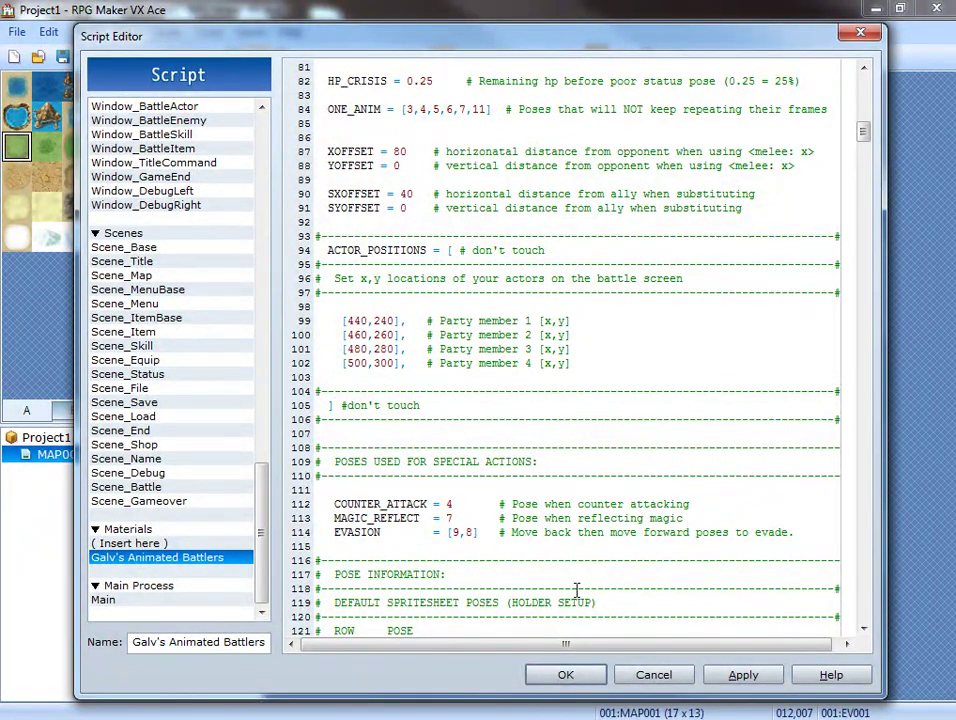
pyautogui.click(578, 674)
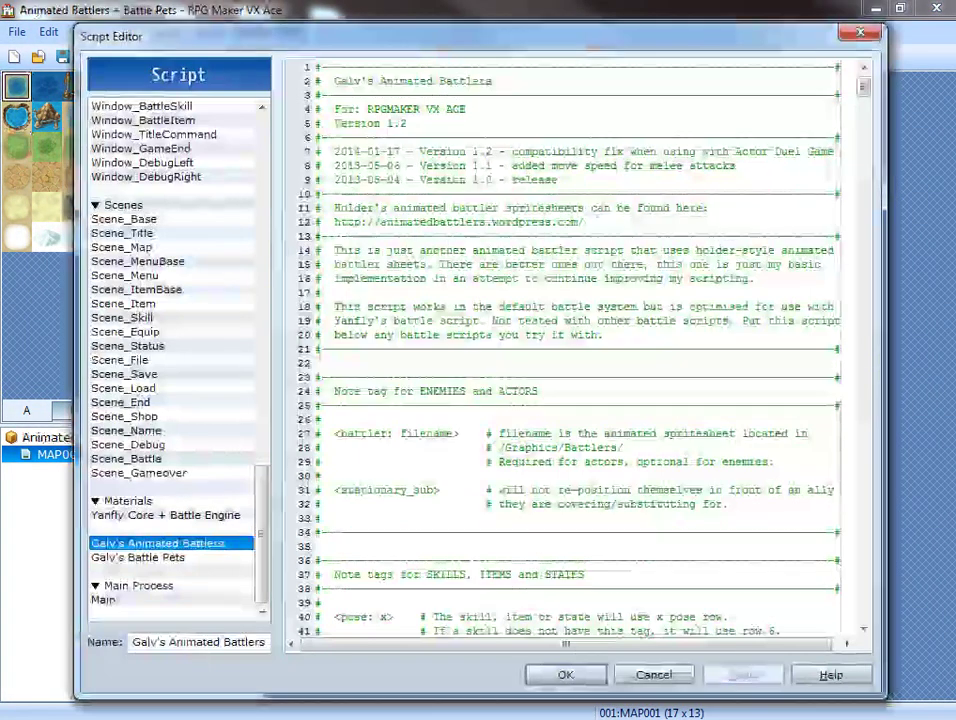
pyautogui.click(858, 31)
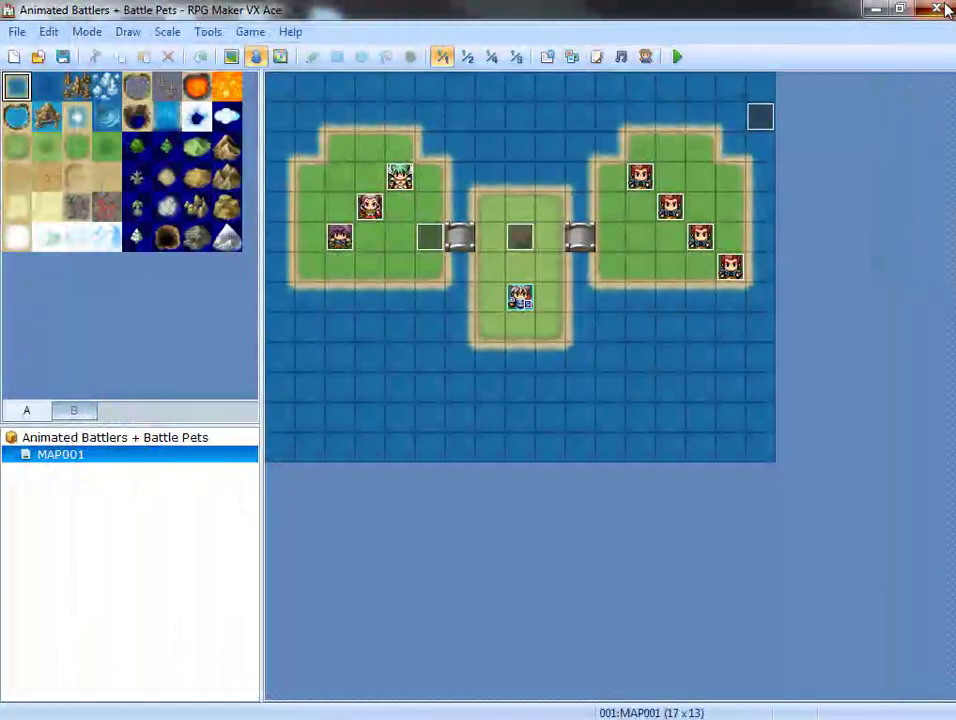
# Step: Open the 15_Gaia MOG Battle Hud EX project and its Script Editor
pyautogui.click(947, 10)
pyautogui.click(940, 10)
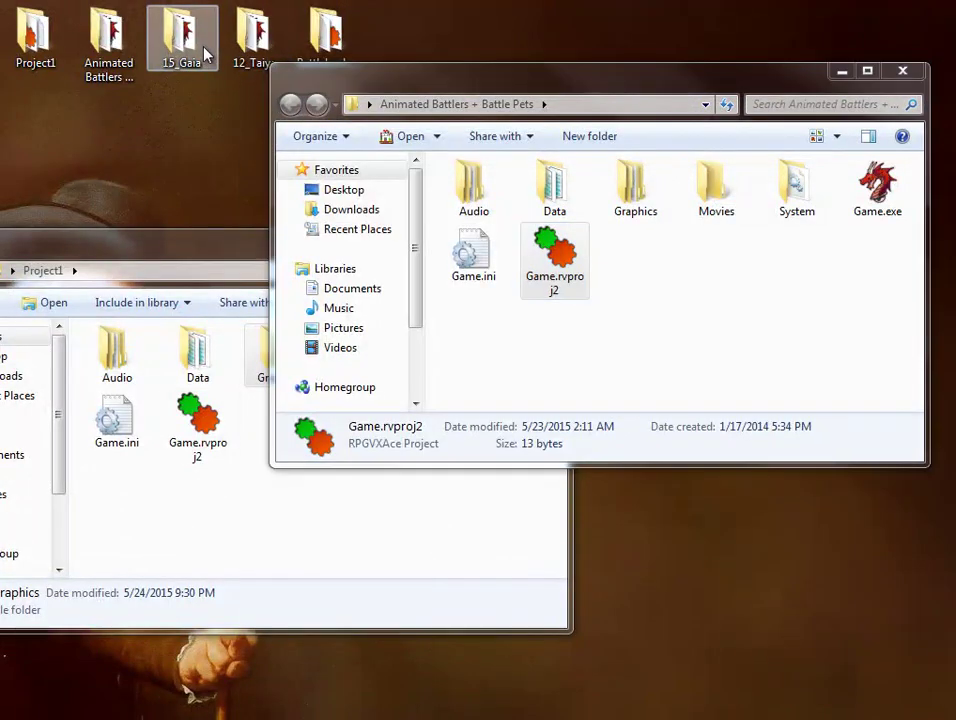
pyautogui.doubleClick(205, 55)
pyautogui.doubleClick(566, 282)
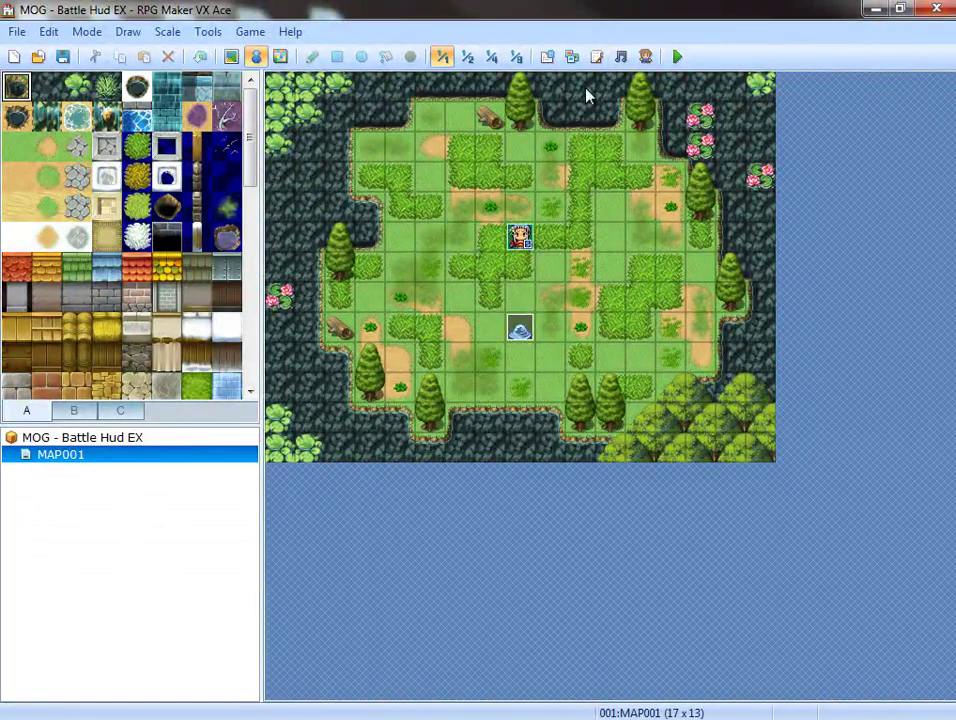
pyautogui.click(596, 57)
pyautogui.moveTo(258, 208); pyautogui.dragTo(175, 607)
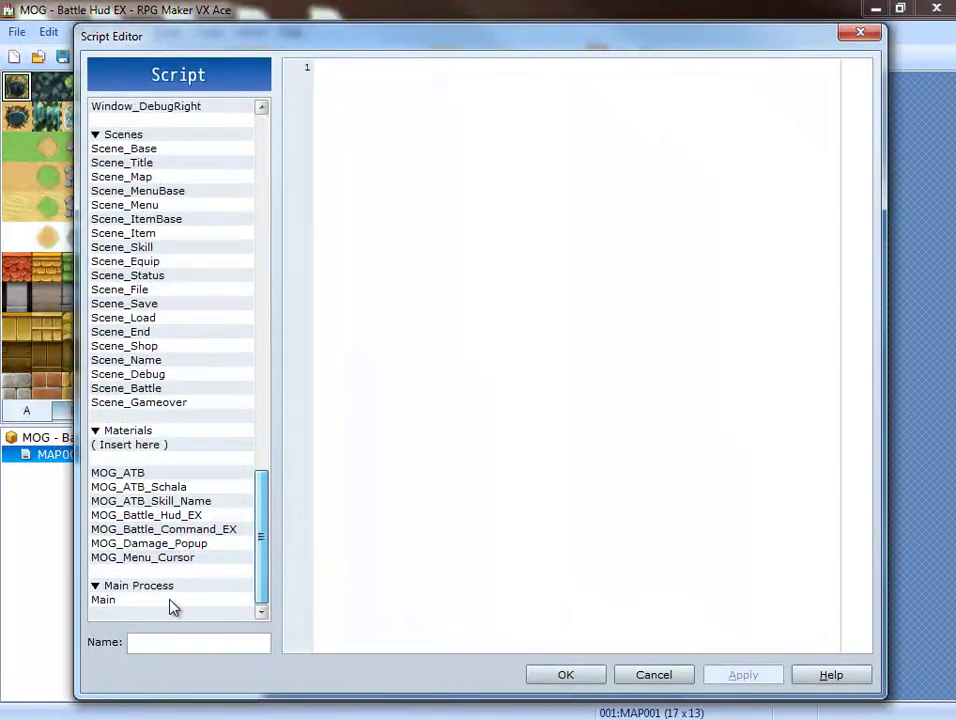
# Step: Paste MOG_Battle_Hud_EX under Materials in Project1 and delete the leftover empty entry
pyautogui.click(194, 517)
pyautogui.rightClick(194, 518)
pyautogui.click(240, 569)
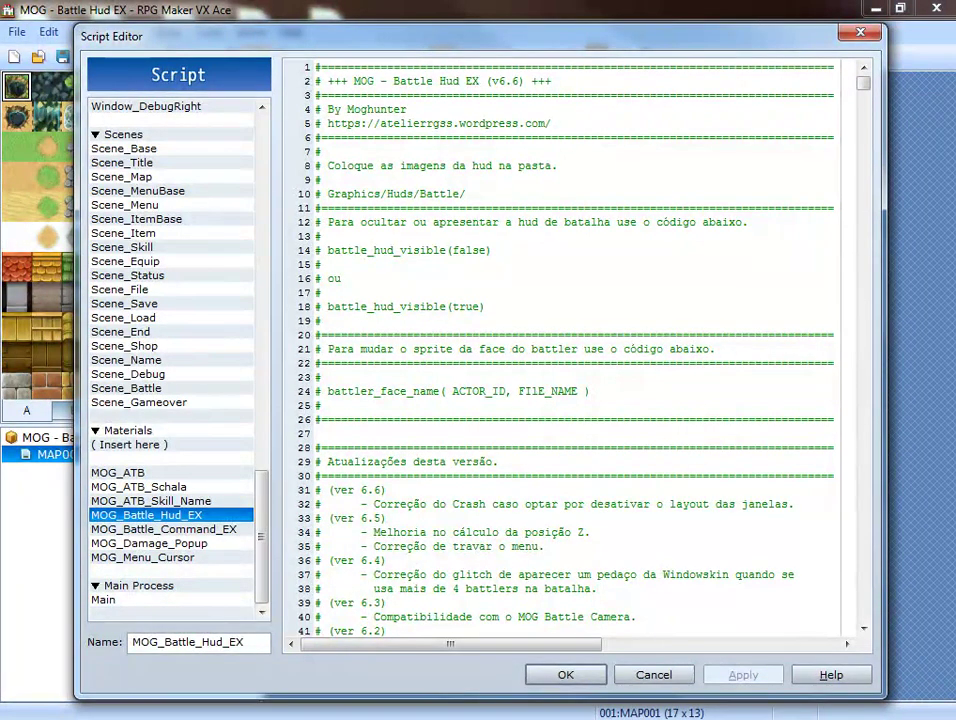
pyautogui.click(565, 675)
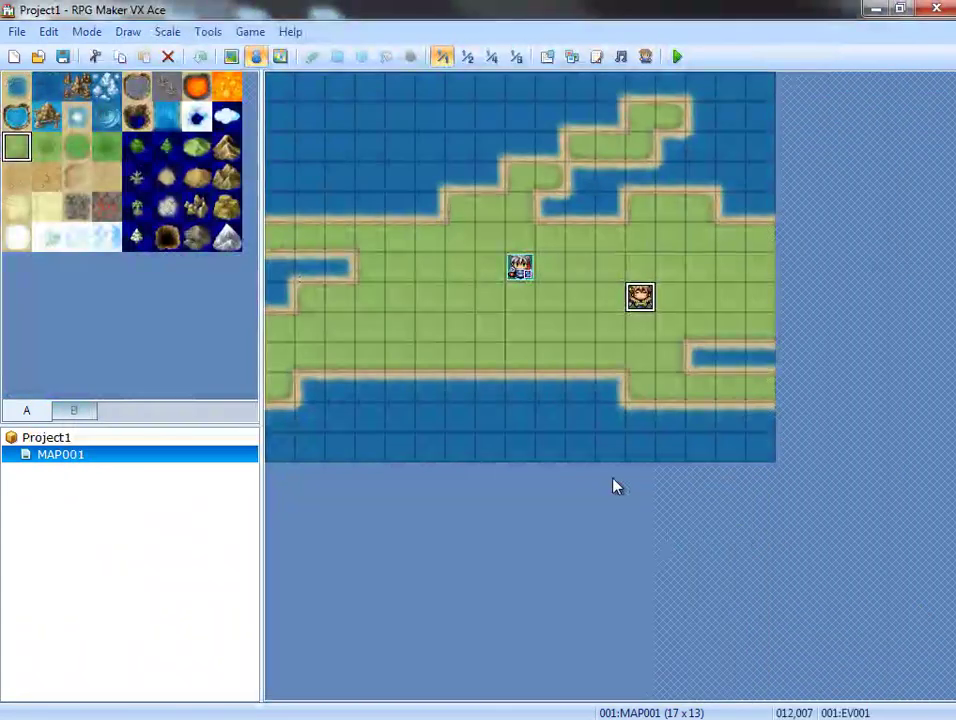
pyautogui.click(595, 56)
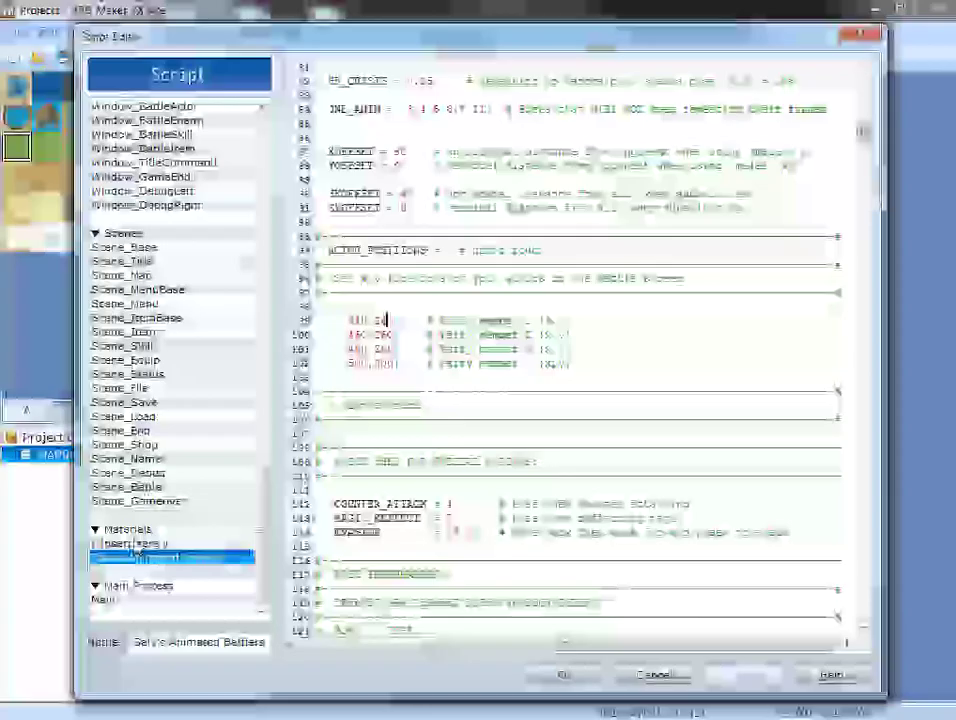
pyautogui.click(134, 545)
pyautogui.rightClick(134, 547)
pyautogui.click(162, 612)
pyautogui.click(150, 557)
pyautogui.press('Delete')
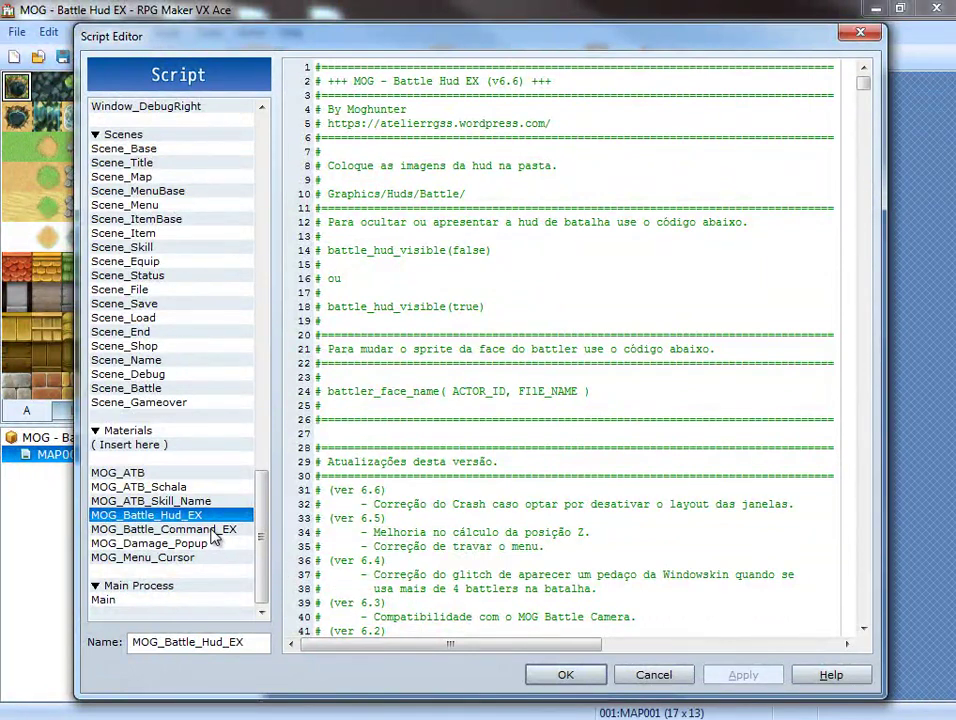
# Step: Paste MOG_Battle_Command_EX and MOG_Damage_Popup above Galv's Animated Battlers
pyautogui.click(215, 530)
pyautogui.rightClick(237, 530)
pyautogui.click(282, 584)
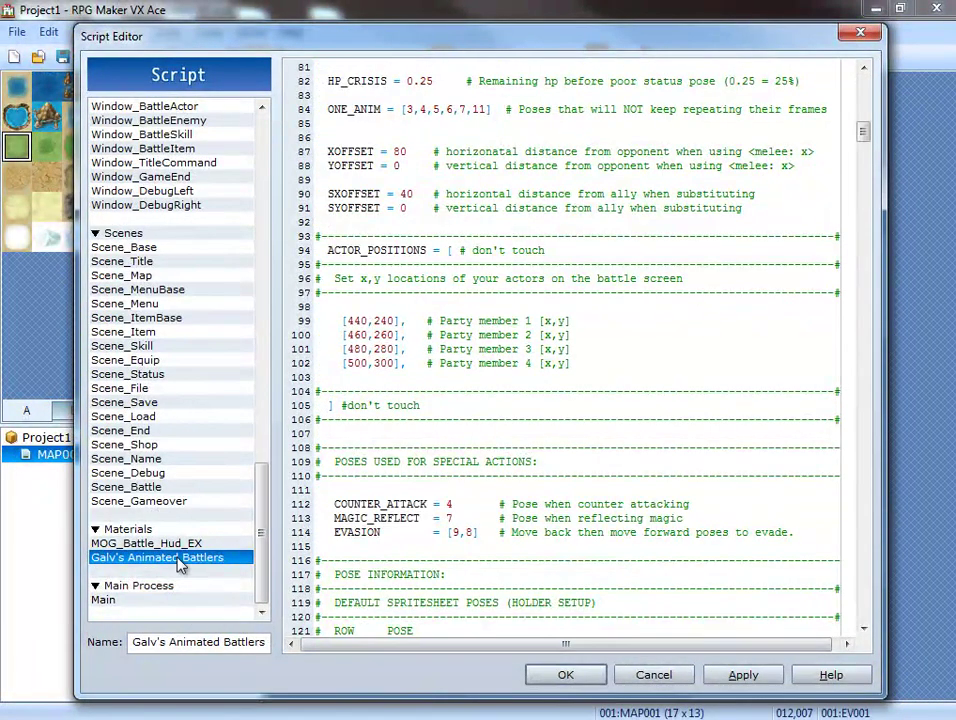
pyautogui.rightClick(180, 556)
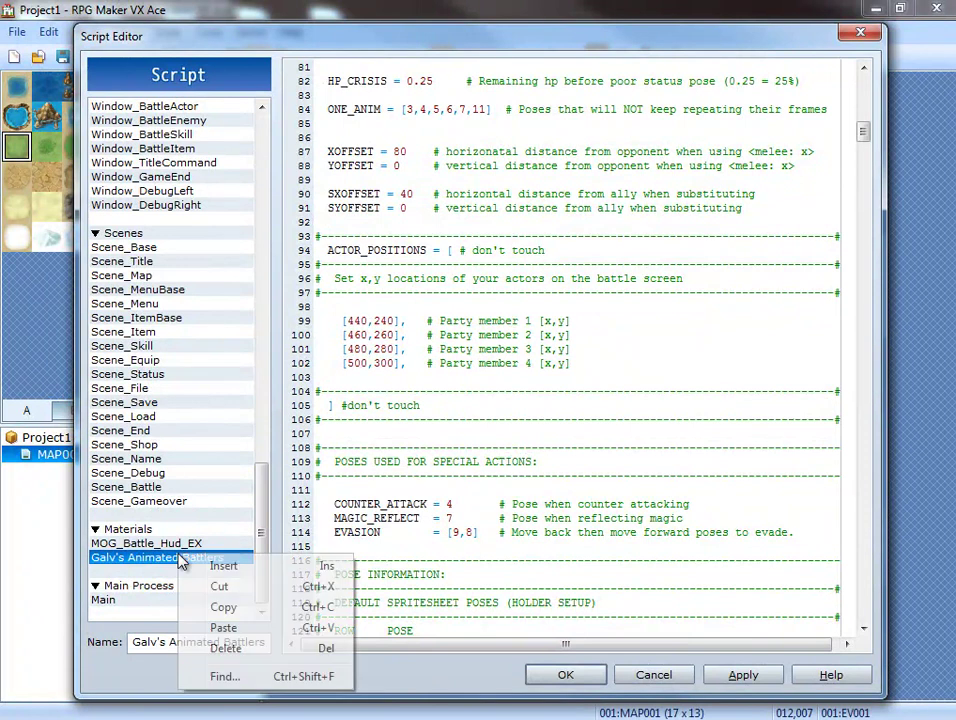
pyautogui.click(224, 628)
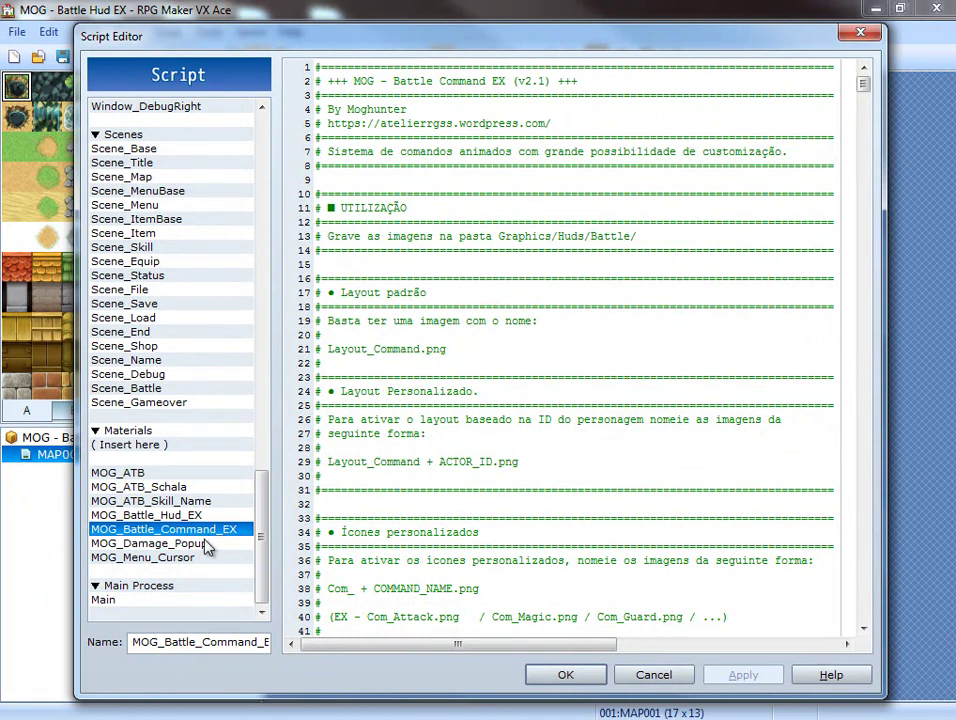
pyautogui.click(207, 546)
pyautogui.rightClick(207, 546)
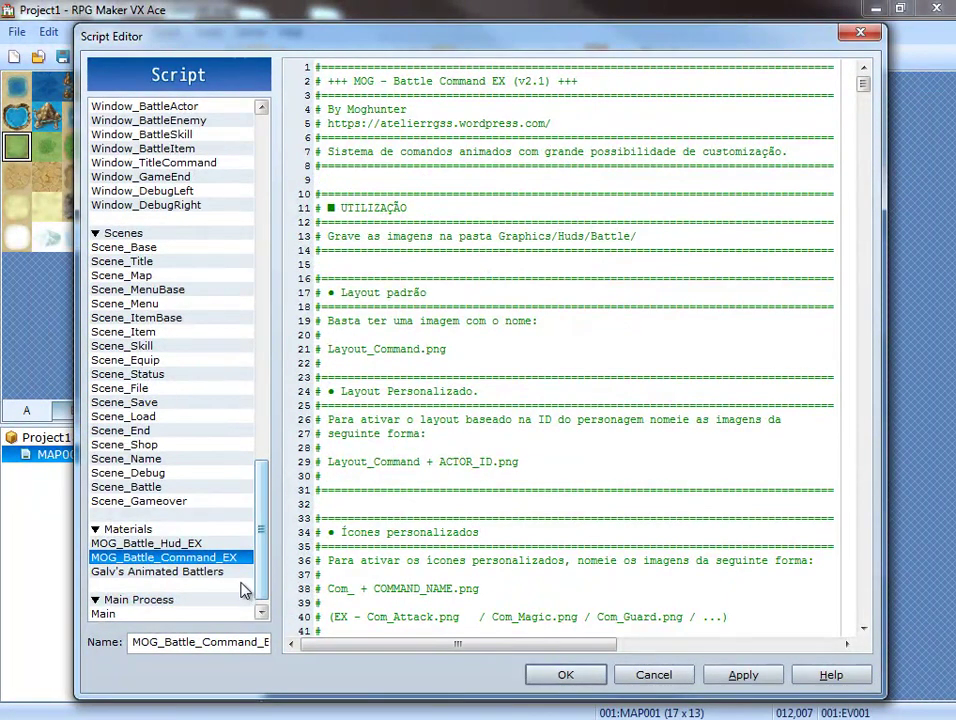
pyautogui.click(238, 572)
pyautogui.rightClick(237, 572)
pyautogui.click(272, 643)
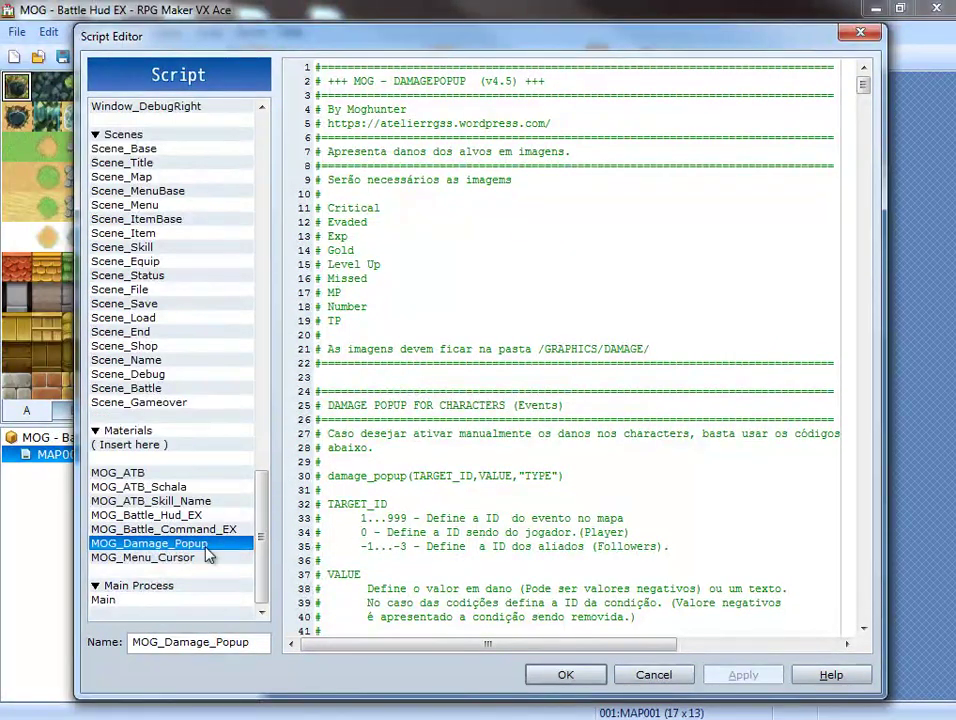
# Step: Paste MOG_Menu_Cursor above Galv's Animated Battlers, apply, and close both script lists
pyautogui.click(196, 558)
pyautogui.rightClick(190, 561)
pyautogui.click(232, 609)
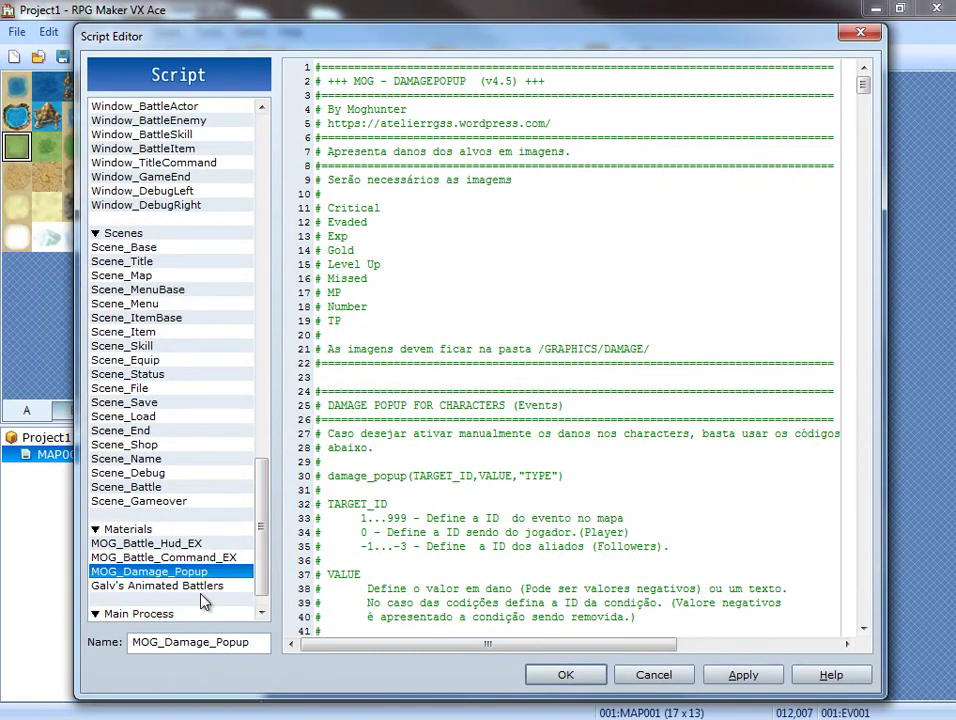
pyautogui.click(198, 588)
pyautogui.rightClick(196, 588)
pyautogui.click(264, 528)
pyautogui.click(743, 675)
pyautogui.click(566, 675)
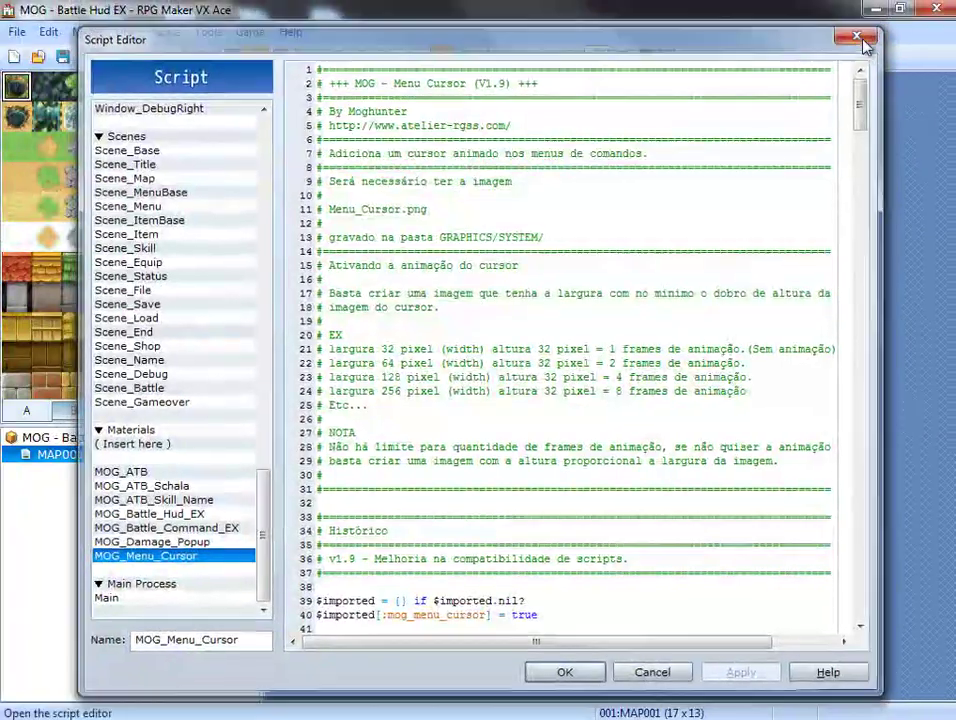
pyautogui.click(857, 39)
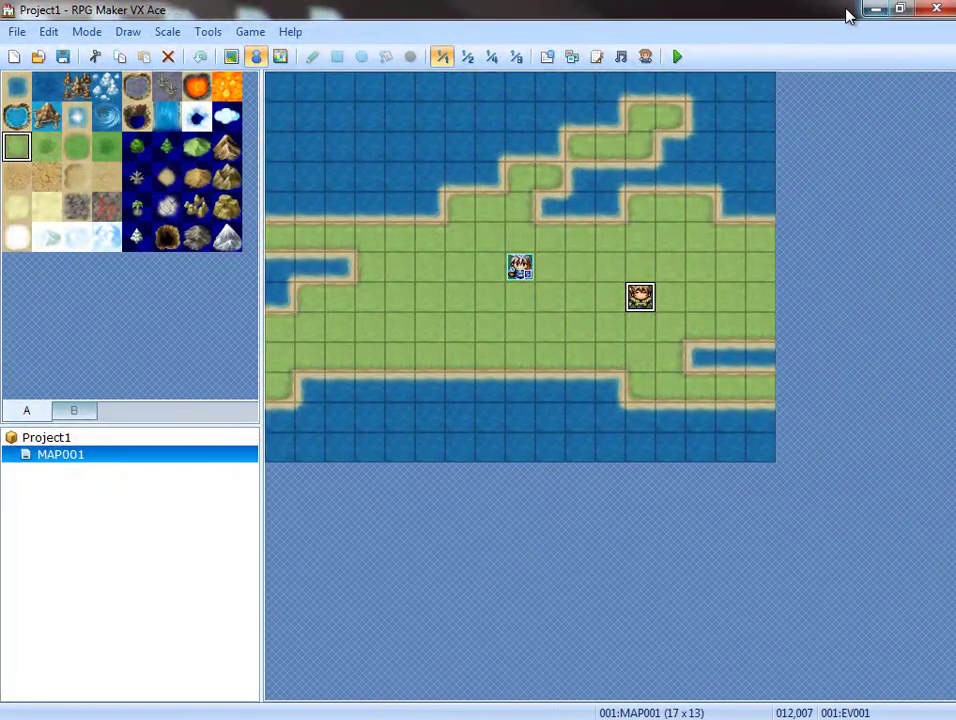
# Step: Copy 15_Gaia's Graphics into Project1, merging folders and skipping all 55 conflicting files
pyautogui.moveTo(847, 14); pyautogui.dragTo(843, 241)
pyautogui.click(497, 110)
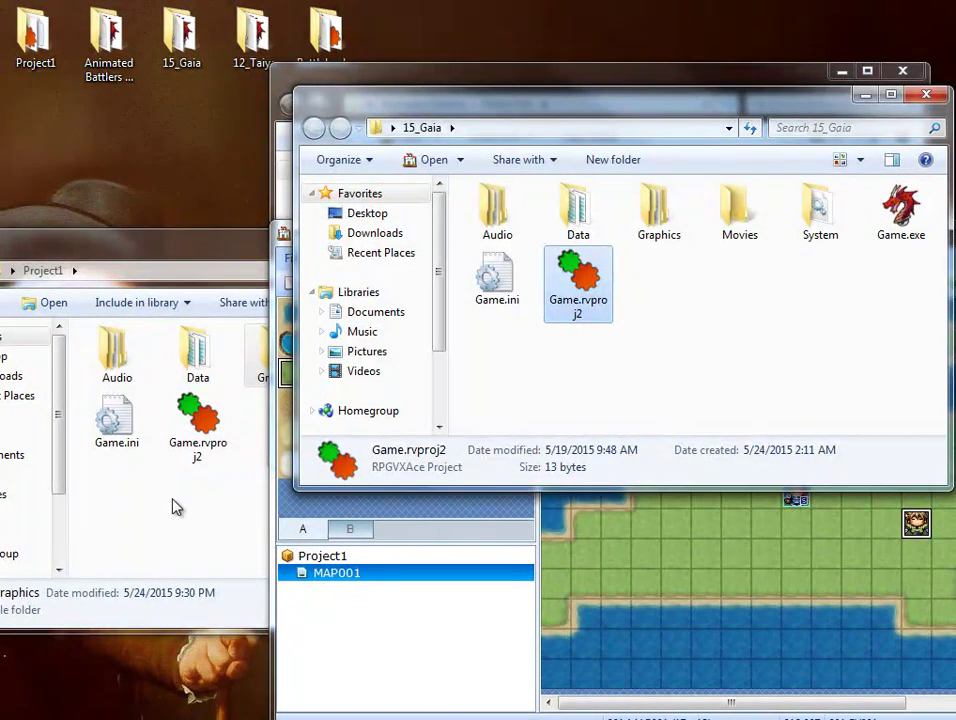
pyautogui.click(181, 543)
pyautogui.moveTo(670, 235); pyautogui.dragTo(245, 592)
pyautogui.moveTo(245, 592); pyautogui.dragTo(252, 549, button='right')
pyautogui.click(300, 574)
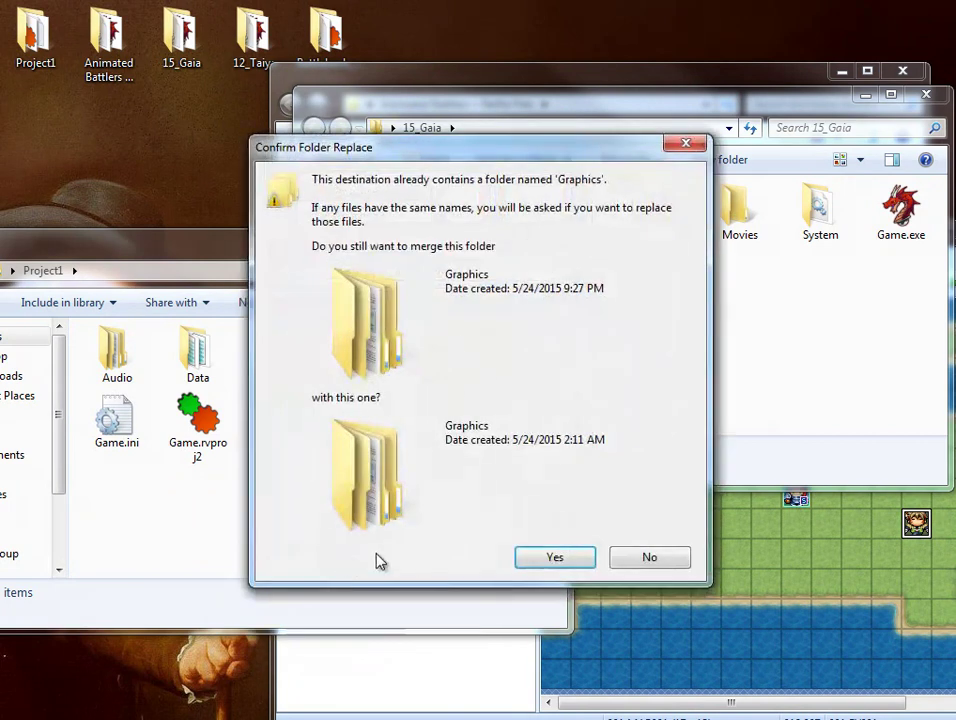
pyautogui.click(552, 557)
pyautogui.click(473, 578)
pyautogui.click(466, 548)
pyautogui.click(433, 572)
pyautogui.click(409, 408)
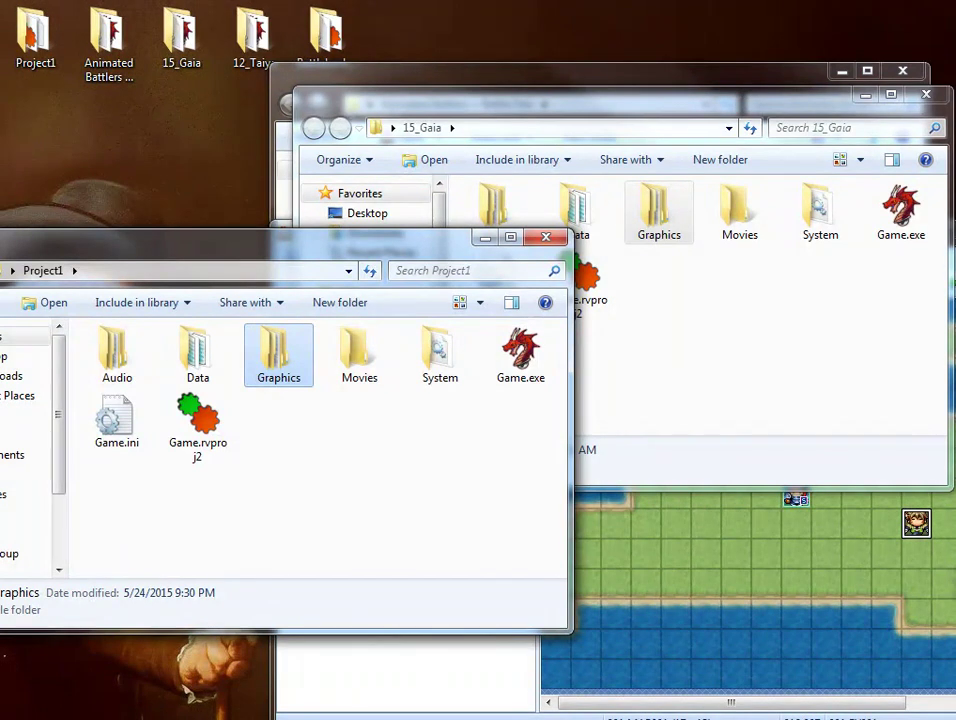
# Step: Close the 15_Gaia folder and open the Animated Battlers + Battle Pets project's Actors database
pyautogui.click(926, 94)
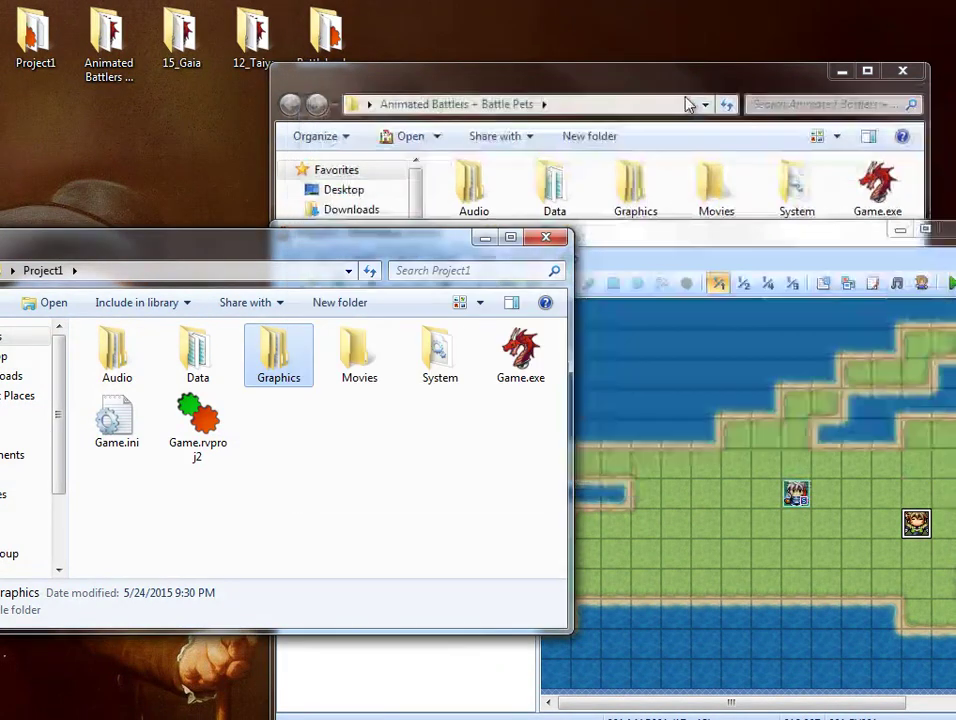
pyautogui.click(612, 86)
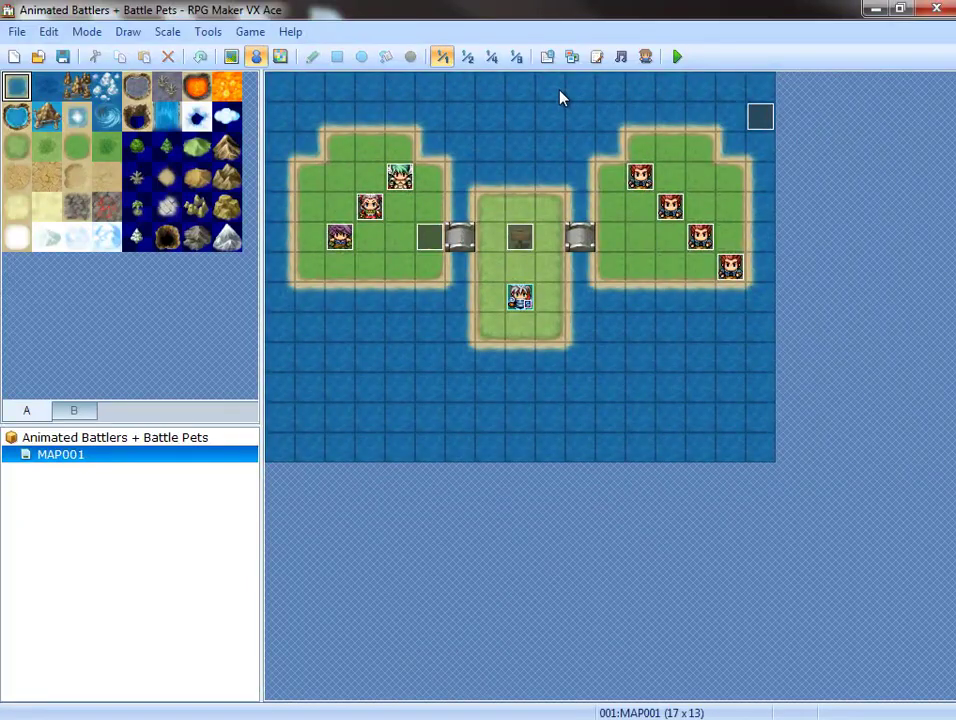
pyautogui.click(547, 57)
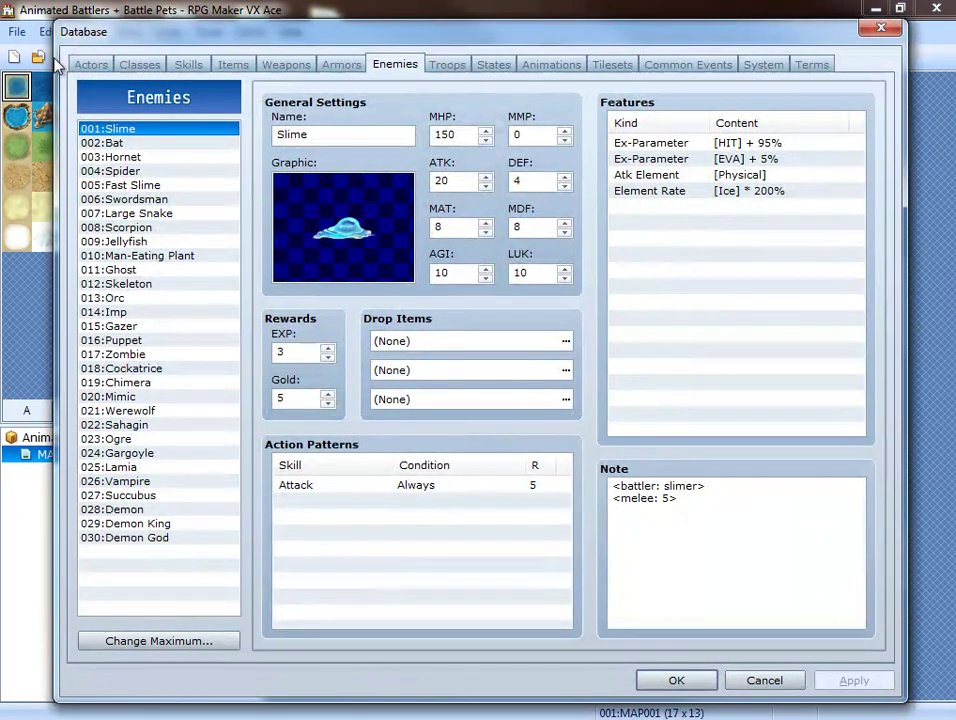
pyautogui.click(90, 64)
# Step: Copy actor 001's note tags into actor 001's Note in Project1's database
pyautogui.click(706, 517)
pyautogui.hotkey('ctrl', 'a')
pyautogui.rightClick(650, 492)
pyautogui.click(694, 289)
pyautogui.hotkey('alt', 'Tab')
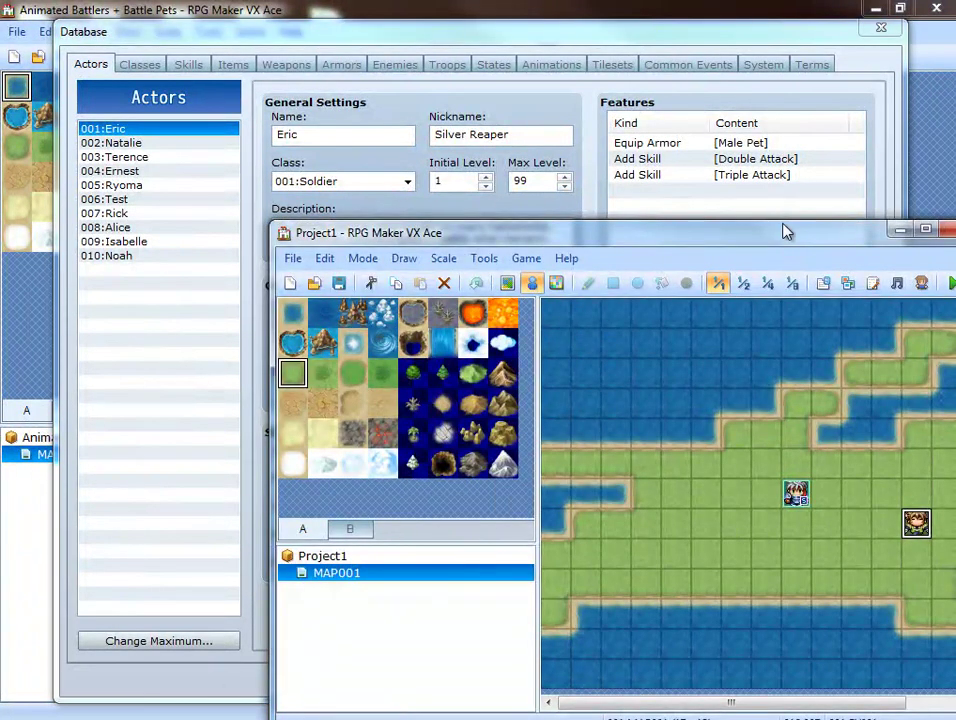
pyautogui.moveTo(783, 241); pyautogui.dragTo(455, 1)
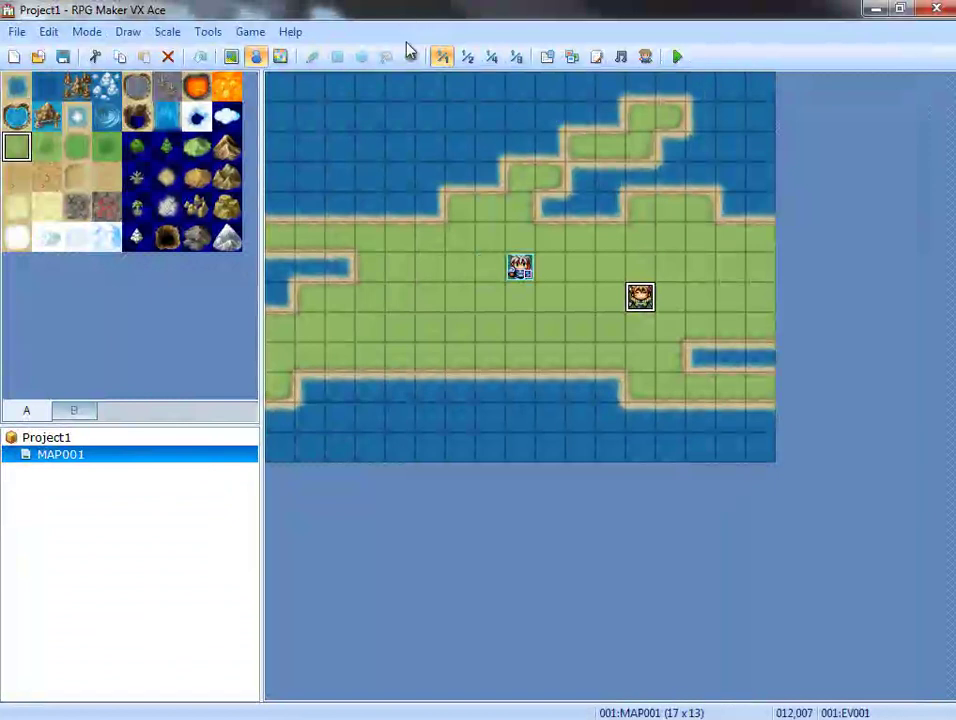
pyautogui.click(228, 58)
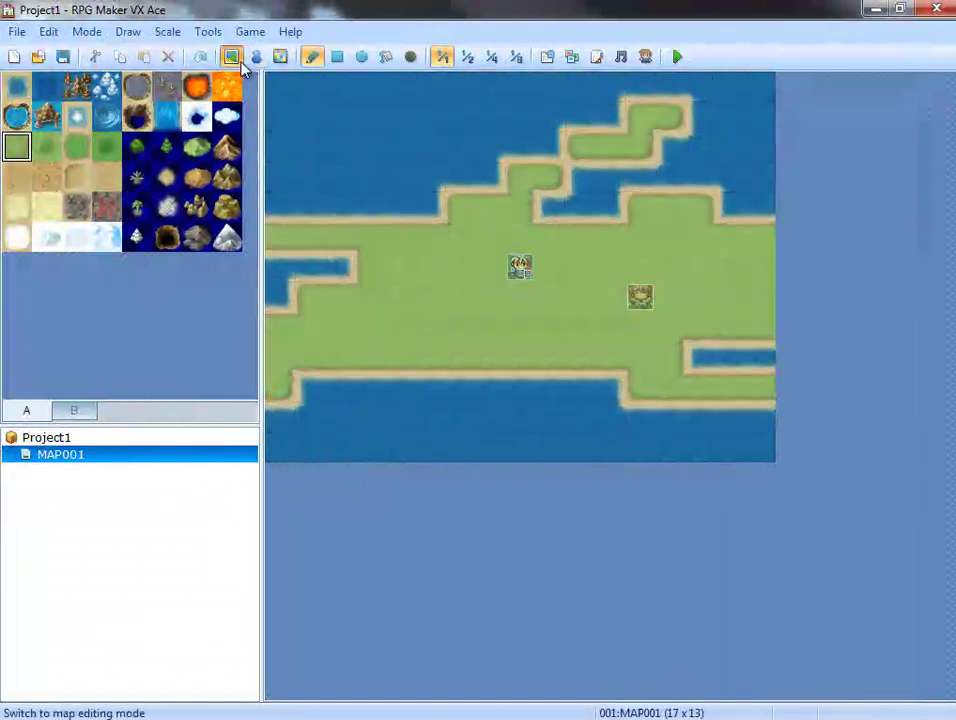
pyautogui.click(545, 57)
pyautogui.click(91, 64)
pyautogui.rightClick(703, 518)
pyautogui.click(752, 338)
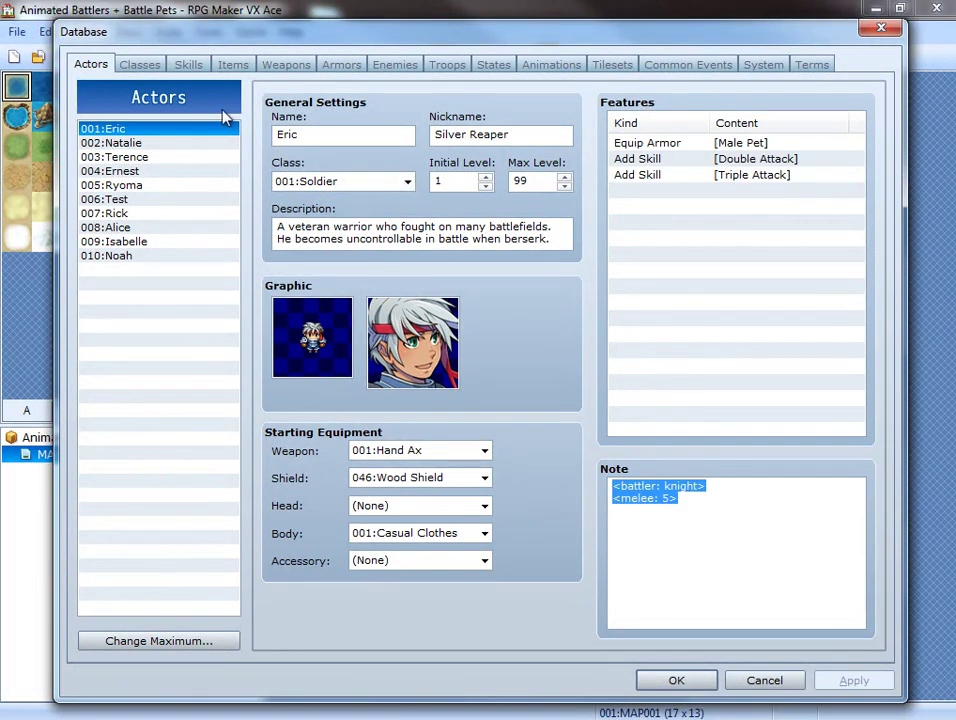
# Step: Copy actor 002's note tags into Project1's actor 002 Note
pyautogui.click(163, 144)
pyautogui.moveTo(695, 501); pyautogui.dragTo(447, 399)
pyautogui.rightClick(681, 491)
pyautogui.click(758, 292)
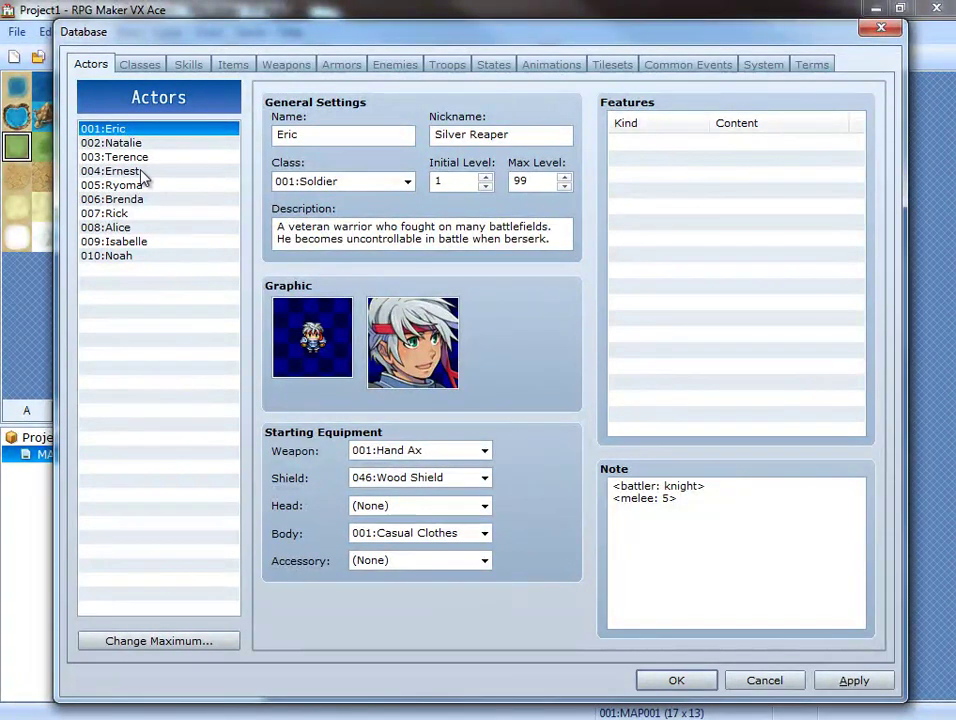
pyautogui.click(118, 143)
pyautogui.rightClick(674, 521)
pyautogui.click(745, 341)
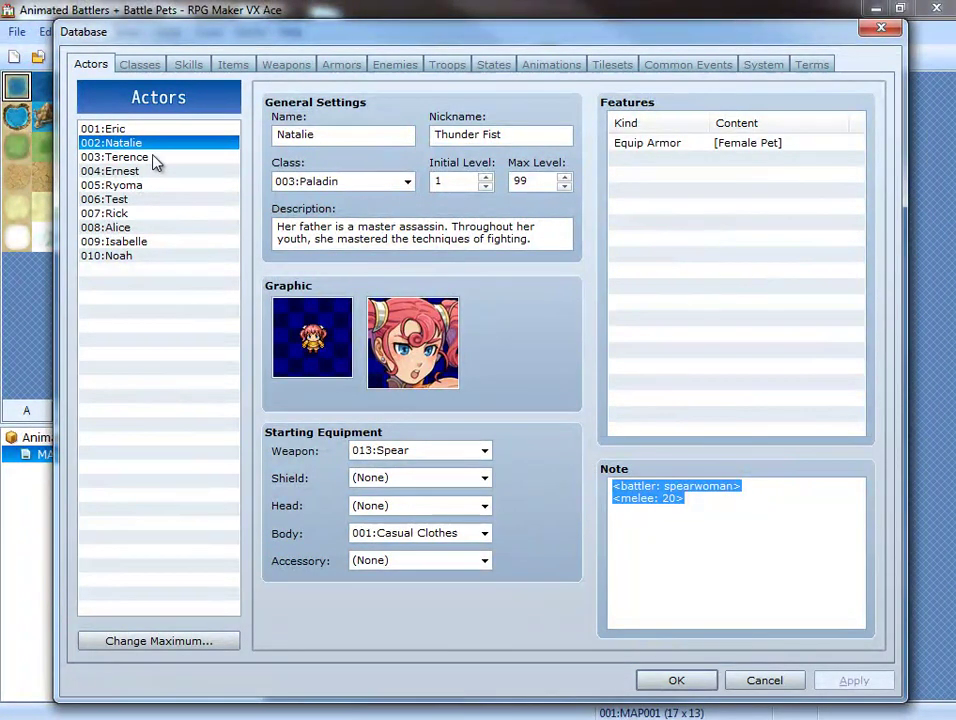
# Step: Copy actor 003's note tags into Project1's actor 003 Note
pyautogui.click(156, 158)
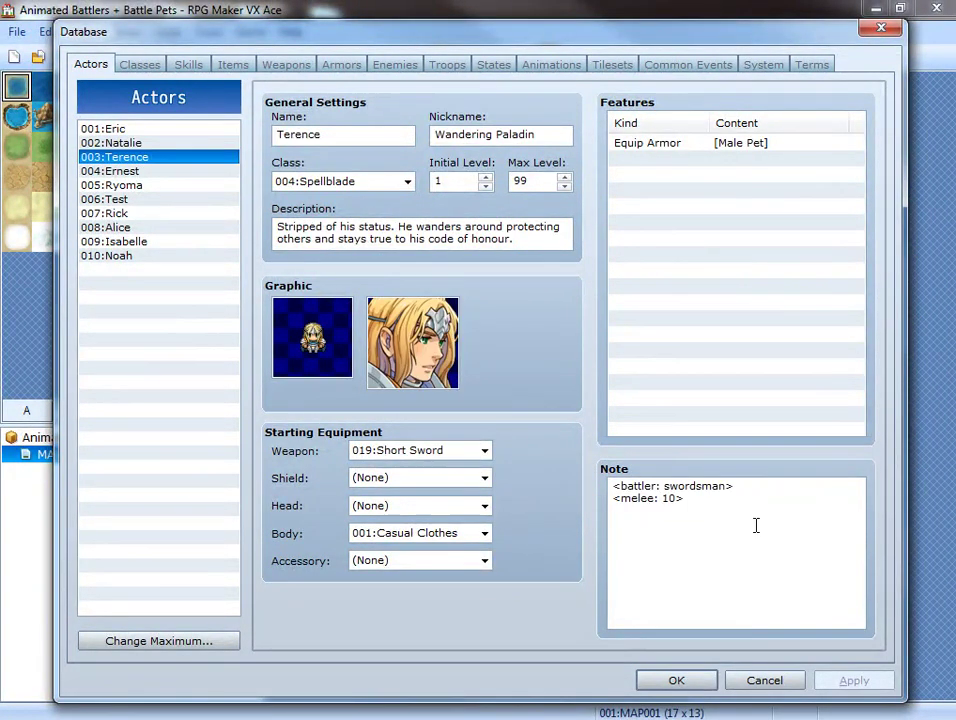
pyautogui.moveTo(765, 528); pyautogui.dragTo(512, 416)
pyautogui.rightClick(670, 488)
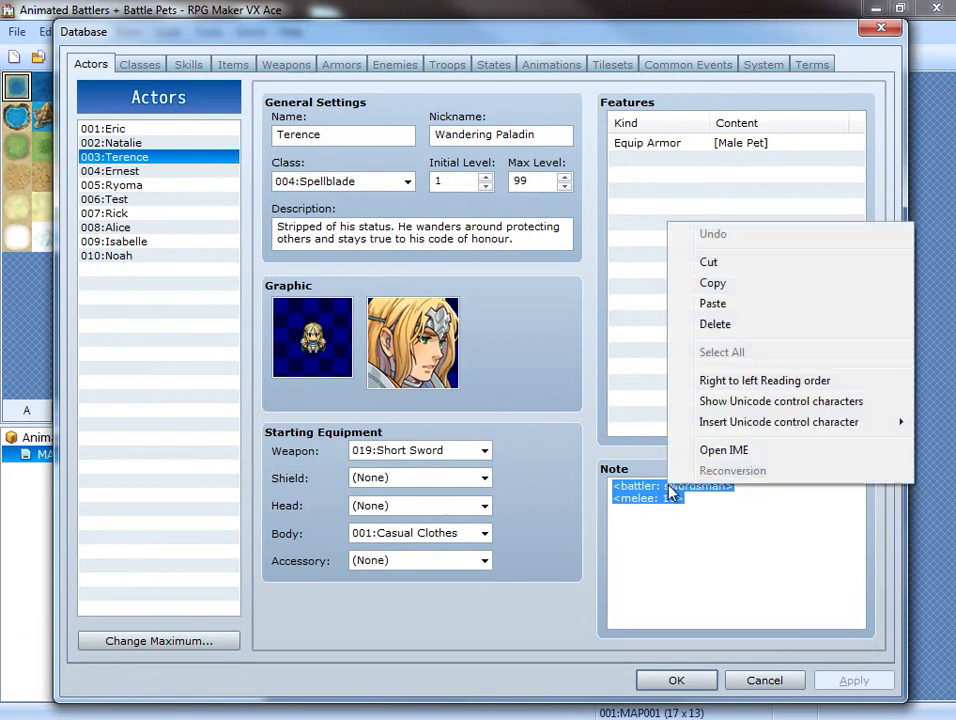
pyautogui.click(712, 284)
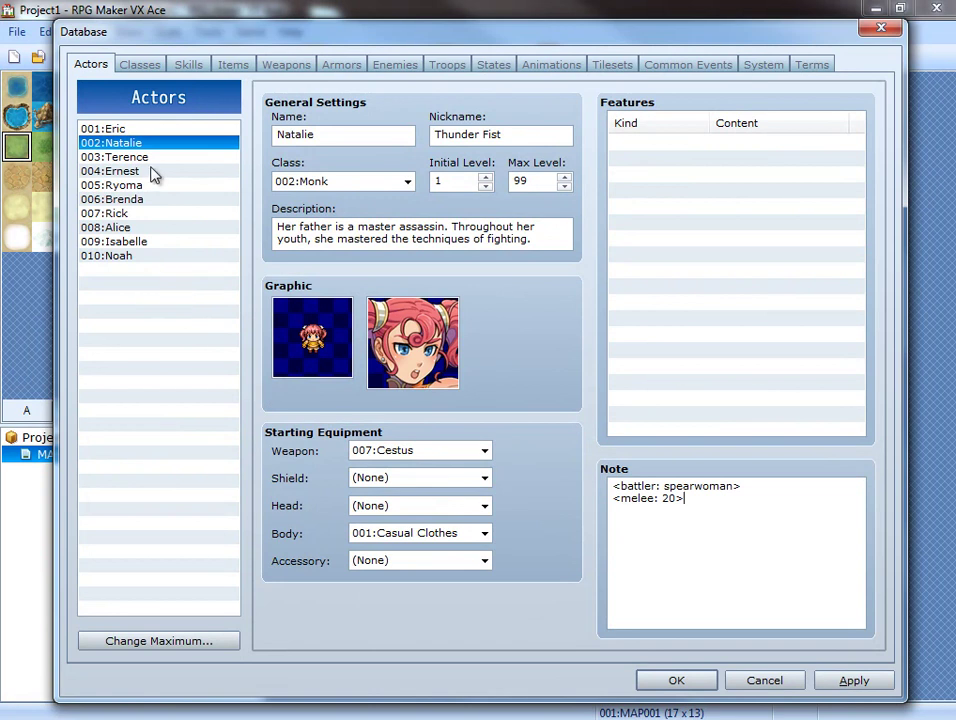
pyautogui.press('Down')
pyautogui.rightClick(674, 488)
pyautogui.click(722, 310)
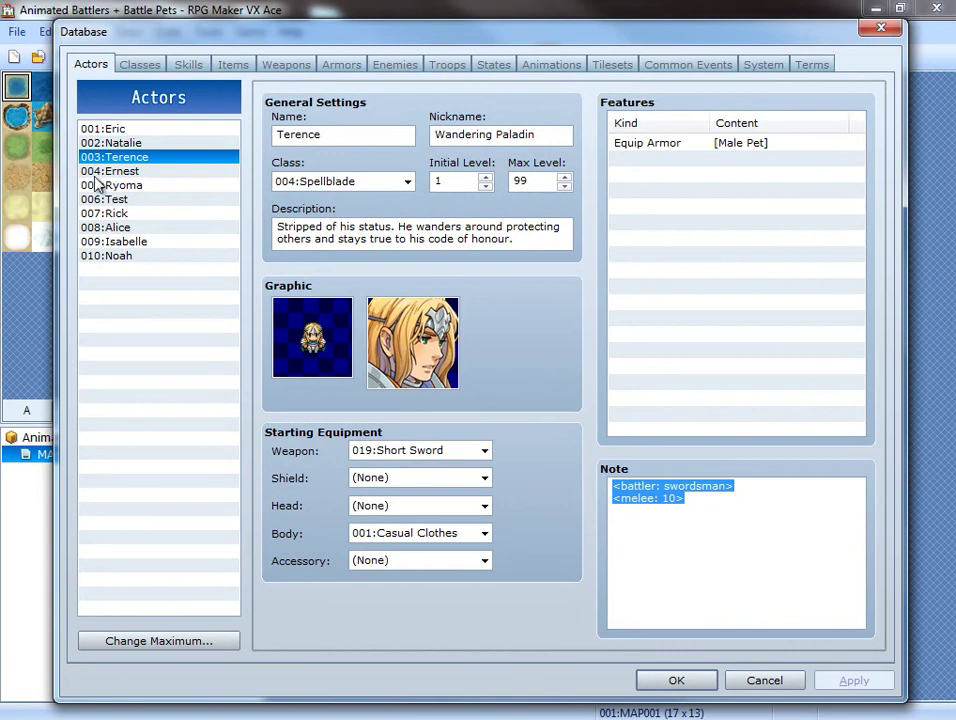
# Step: Copy actor 004's battler tag into Project1's actor 004 and close the database with changes
pyautogui.click(97, 175)
pyautogui.moveTo(711, 485); pyautogui.dragTo(549, 478)
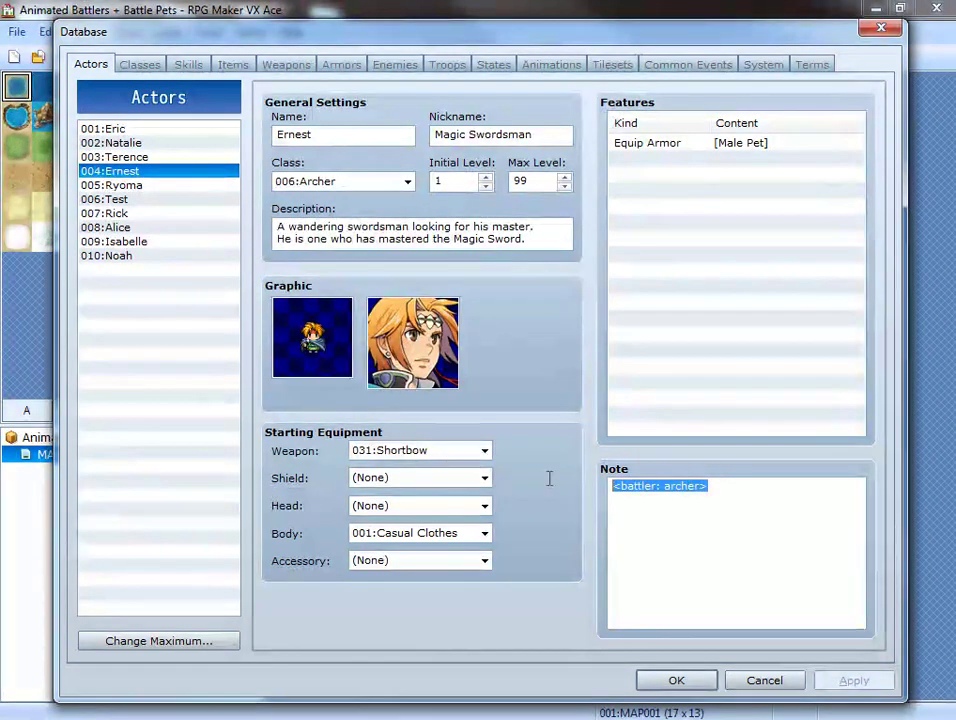
pyautogui.rightClick(675, 502)
pyautogui.click(719, 294)
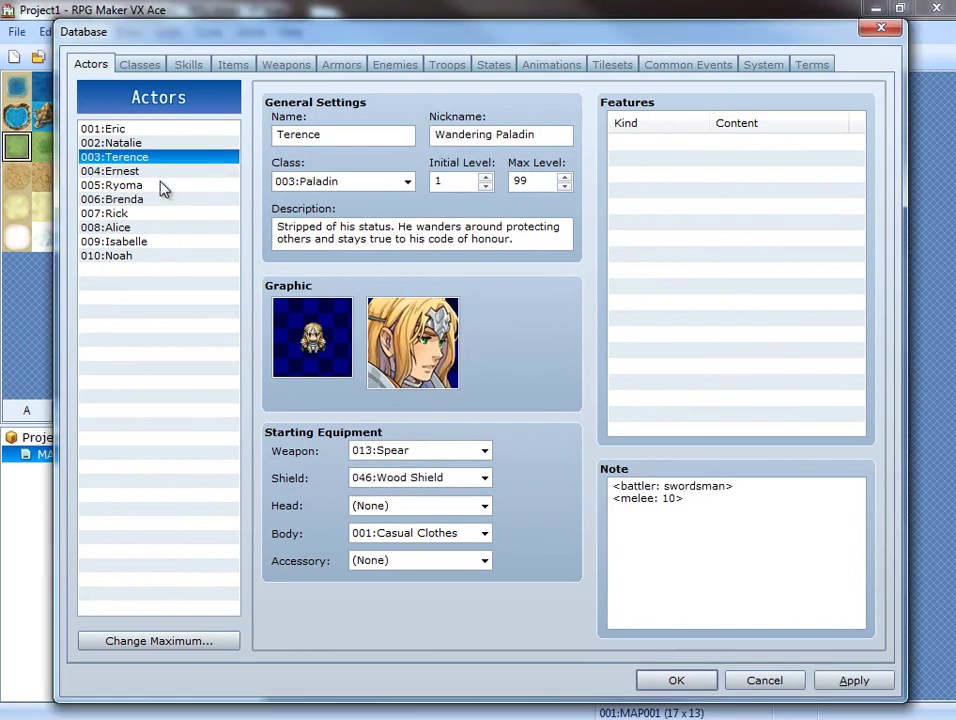
pyautogui.click(156, 174)
pyautogui.rightClick(704, 496)
pyautogui.click(756, 316)
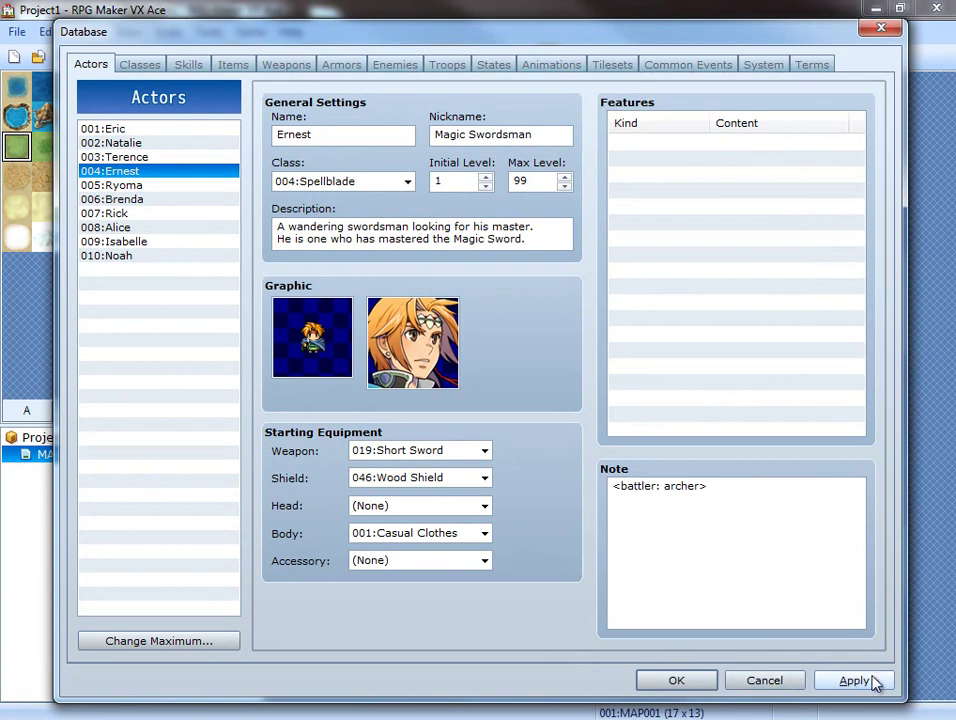
pyautogui.click(682, 680)
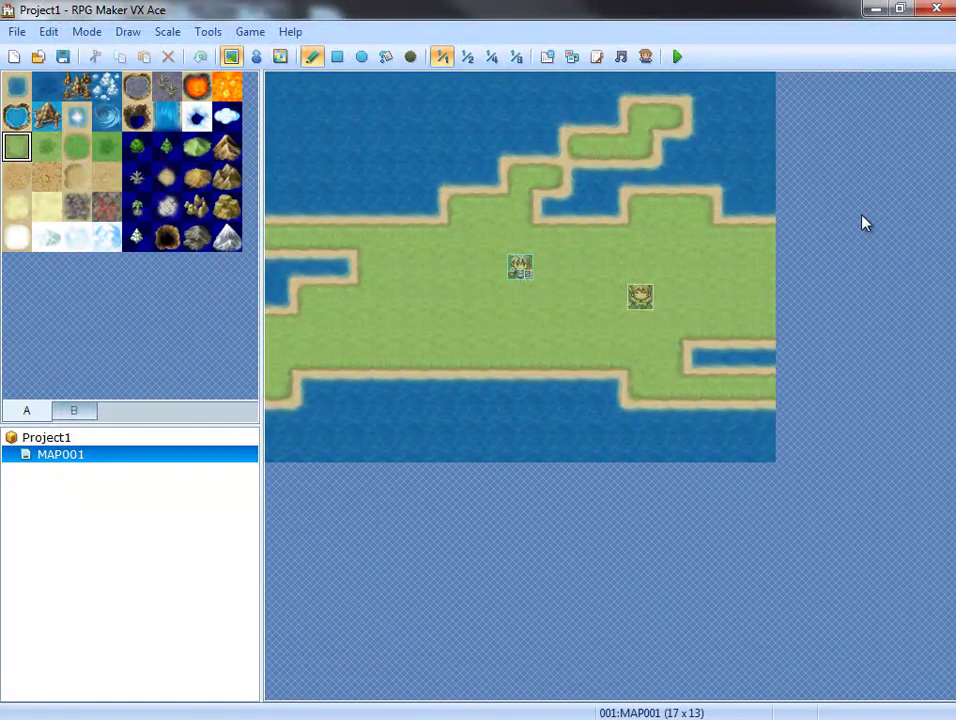
# Step: Save Project1, playtest a New Game, walk into the event and attack the slimes, then quit
pyautogui.click(685, 57)
pyautogui.click(405, 411)
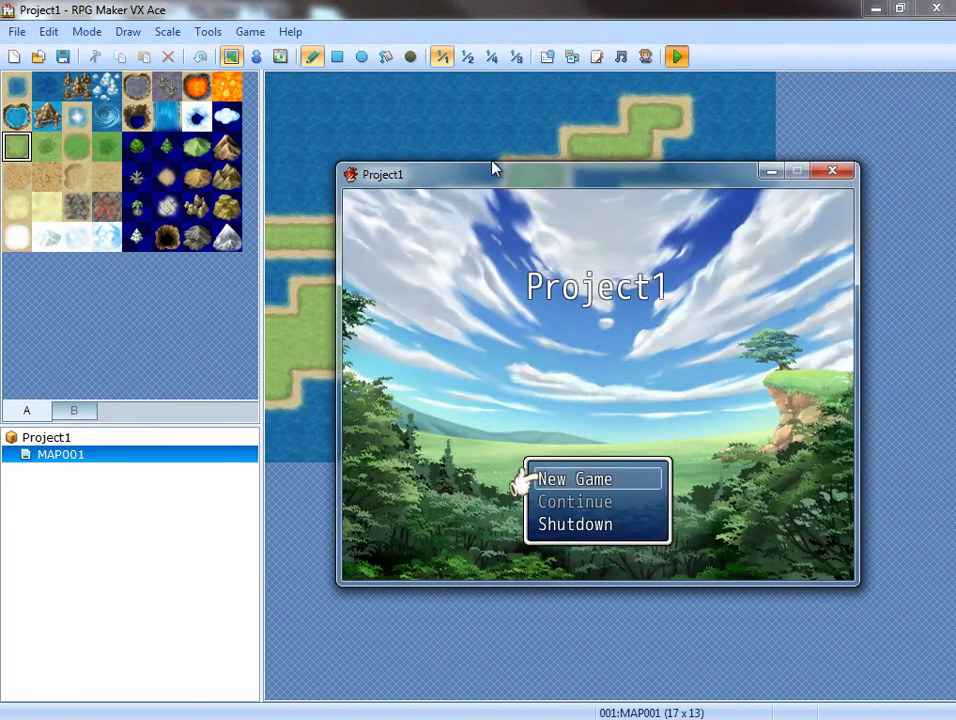
pyautogui.press('Return')
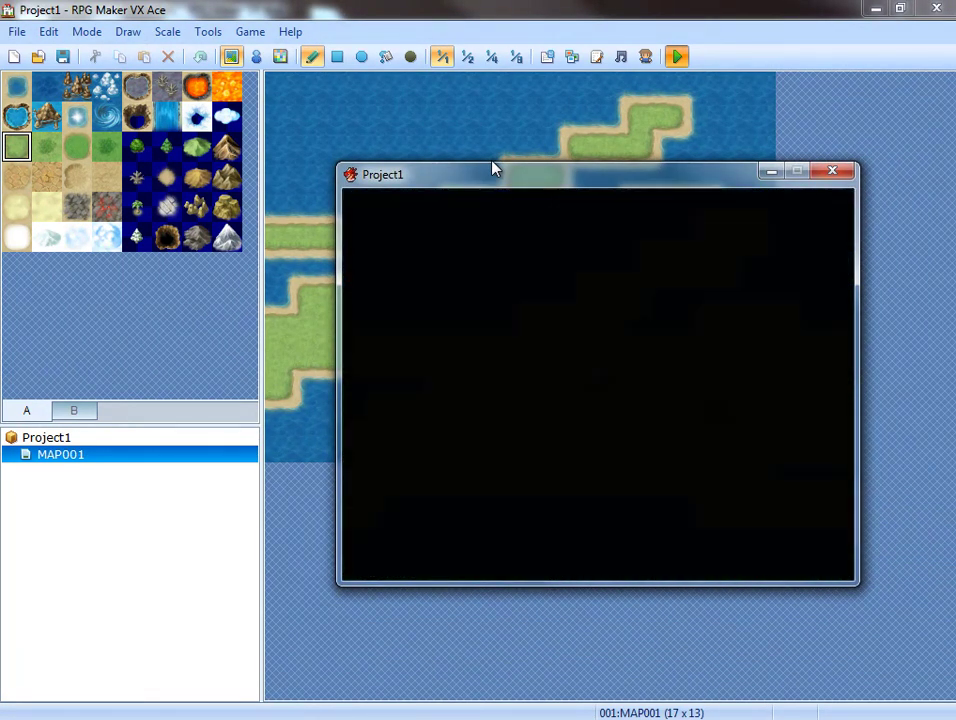
pyautogui.press('Right')
pyautogui.press('Right')
pyautogui.press('Right')
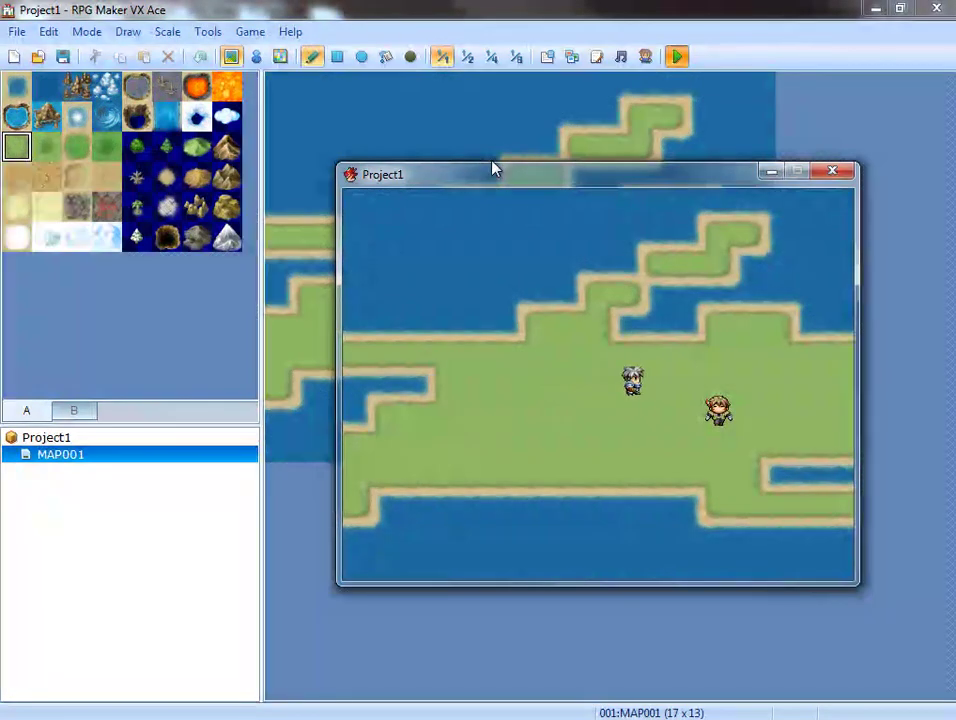
pyautogui.press('Right')
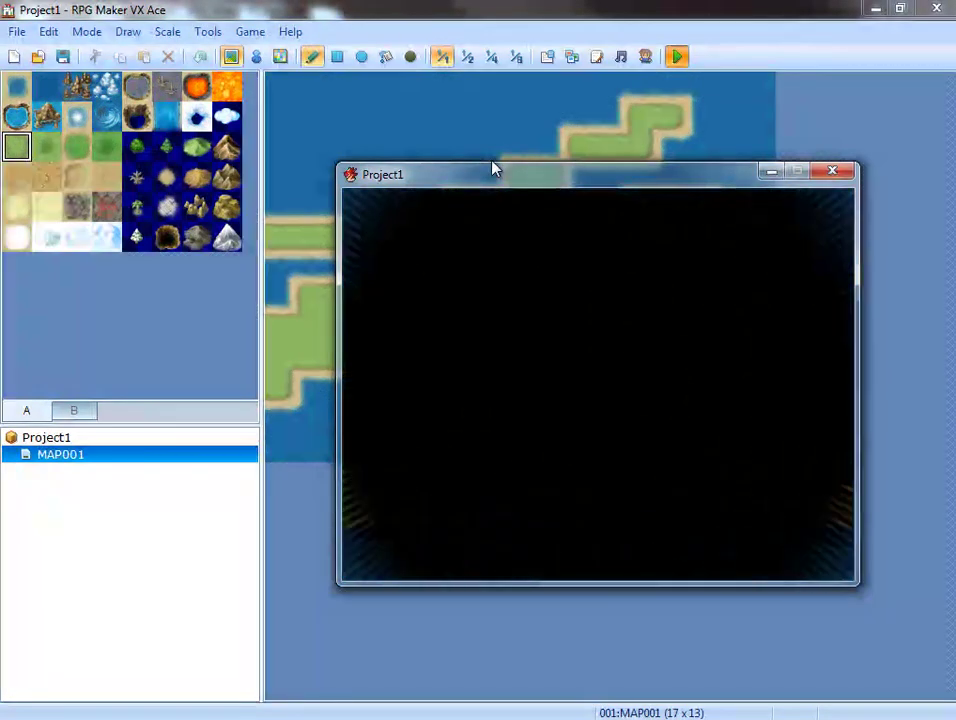
pyautogui.press('Return')
pyautogui.press('Return')
pyautogui.press('Return')
pyautogui.press('Return')
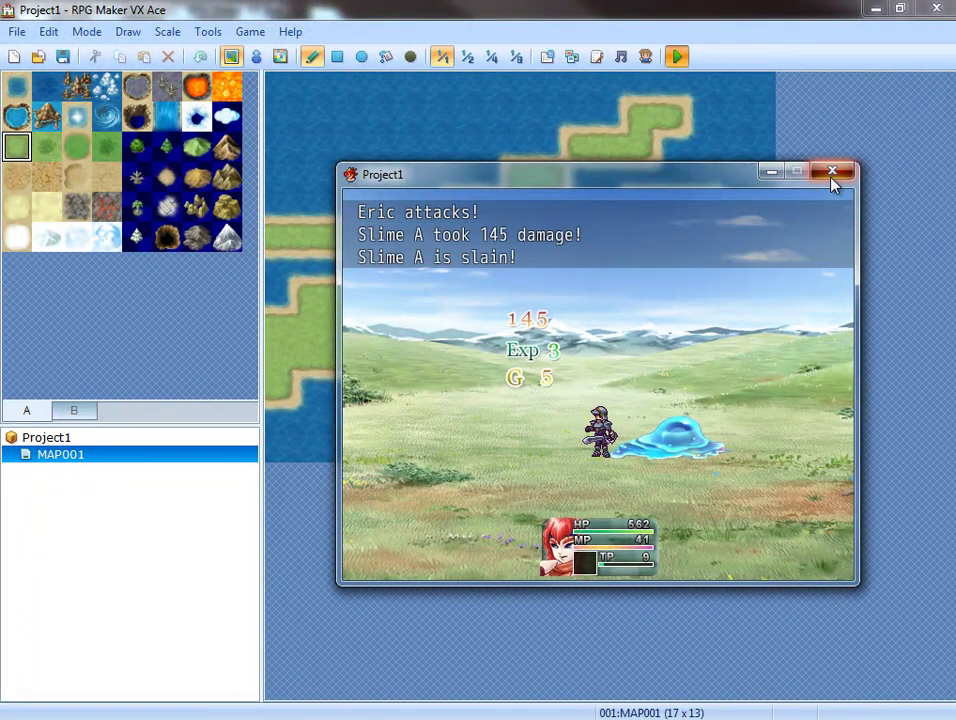
pyautogui.click(832, 172)
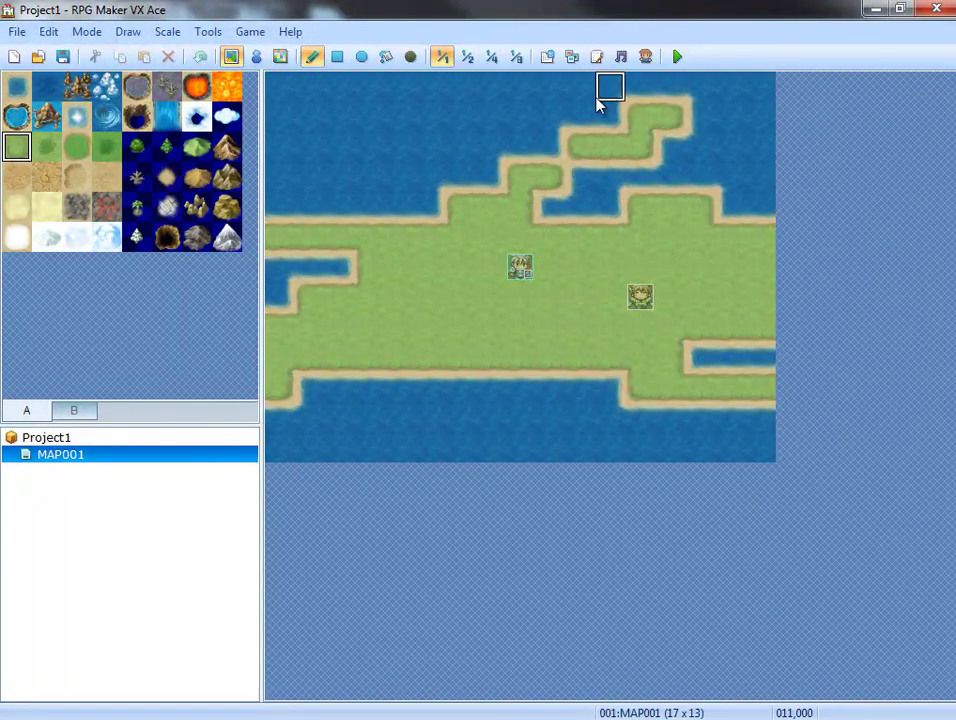
# Step: Copy the Slime's <battler: slimer> <melee: 5> tags into Project1's Slime note
pyautogui.click(597, 57)
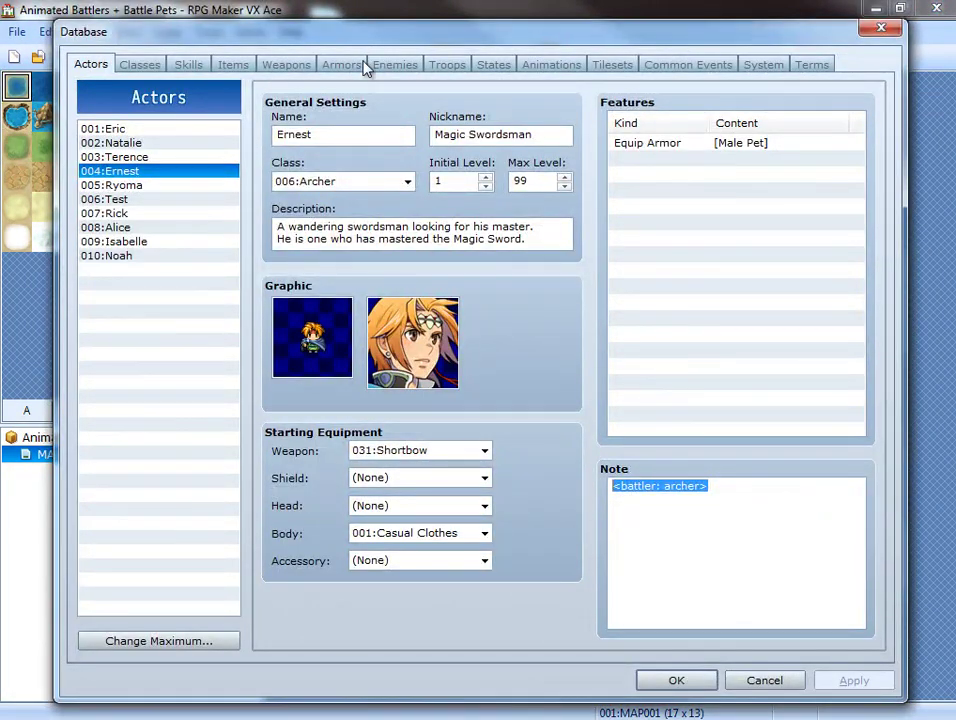
pyautogui.click(380, 65)
pyautogui.rightClick(635, 493)
pyautogui.click(698, 290)
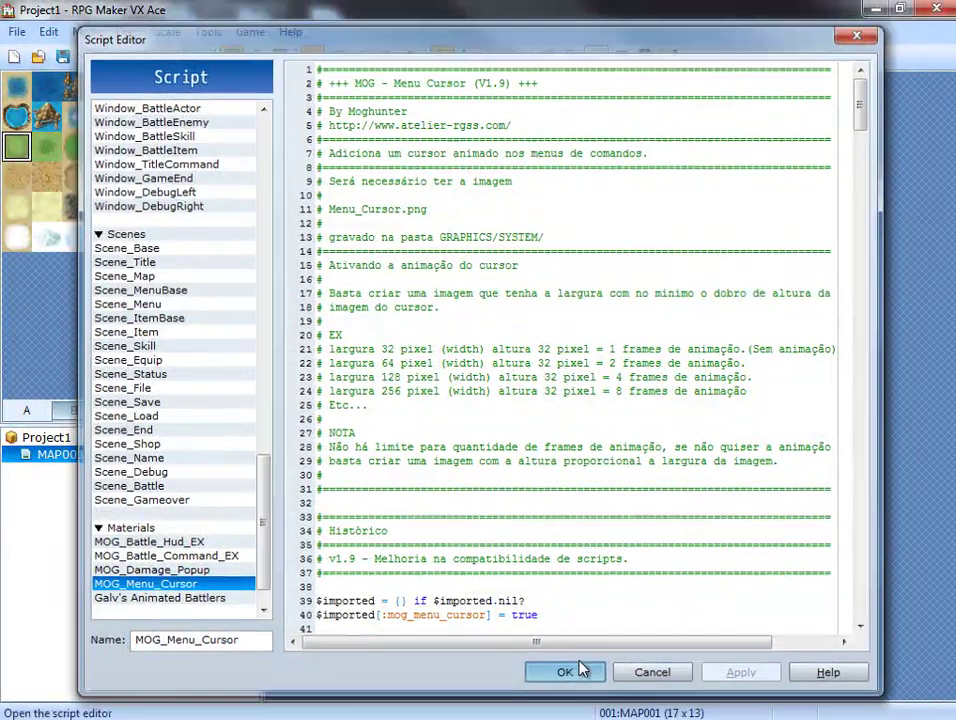
pyautogui.click(580, 670)
pyautogui.click(548, 58)
pyautogui.click(392, 70)
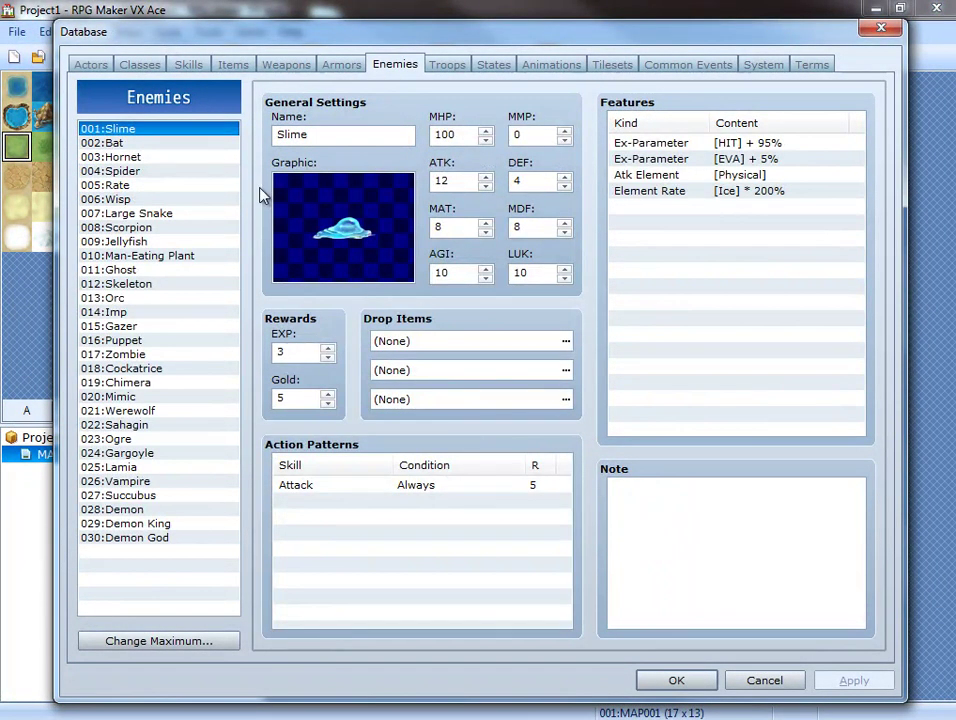
pyautogui.rightClick(687, 506)
pyautogui.click(733, 328)
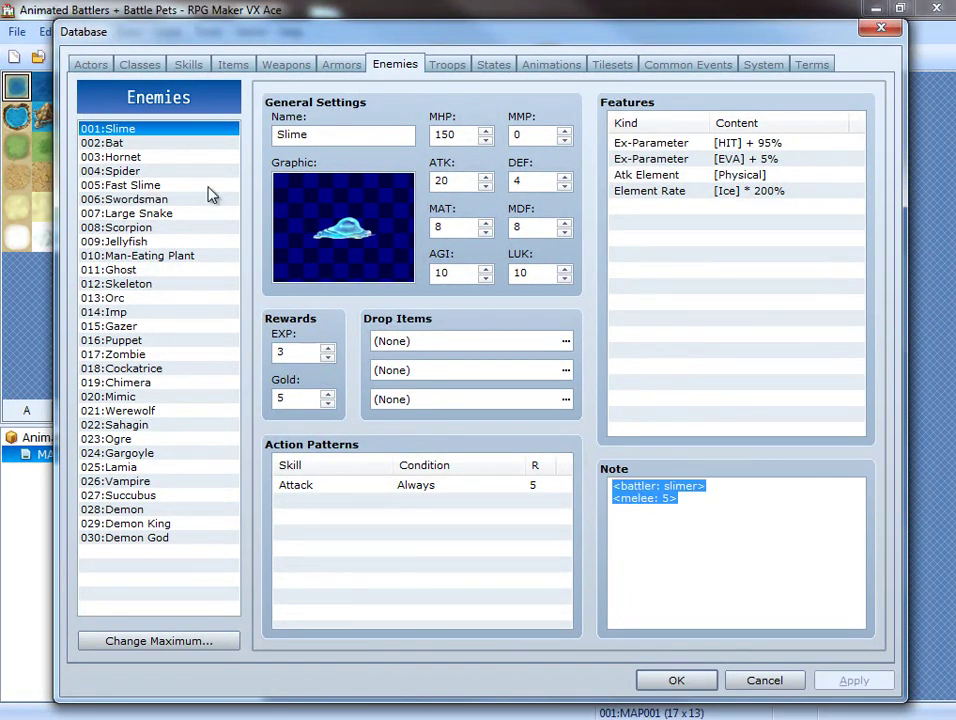
# Step: Copy the Bat's <battler: eyebat> <melee> tags into Project1's Bat note and apply
pyautogui.click(158, 143)
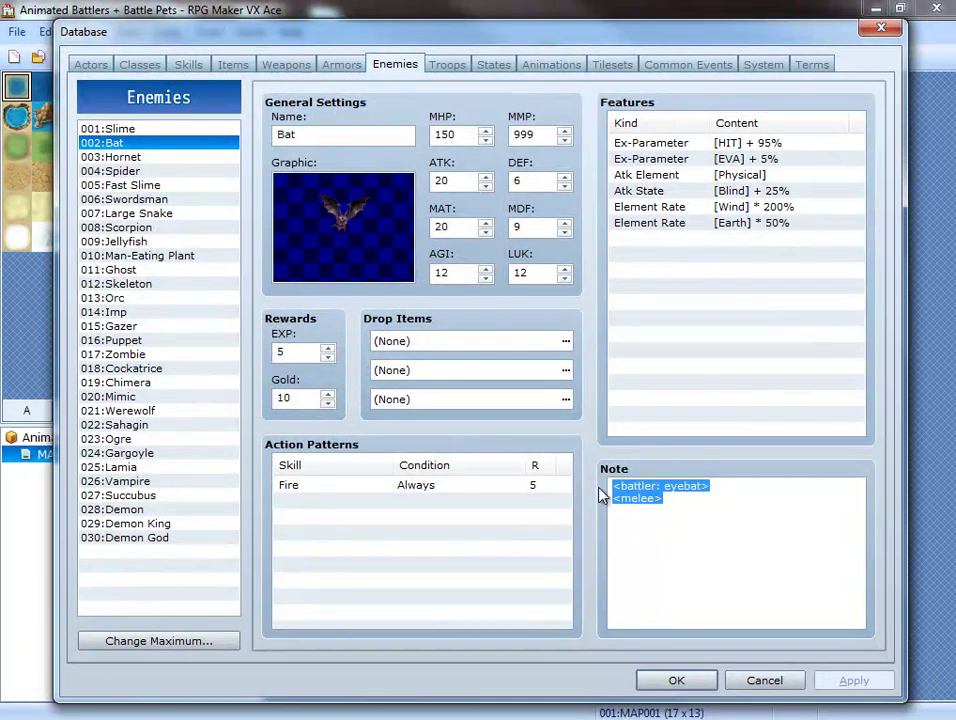
pyautogui.rightClick(626, 483)
pyautogui.click(673, 284)
pyautogui.click(689, 670)
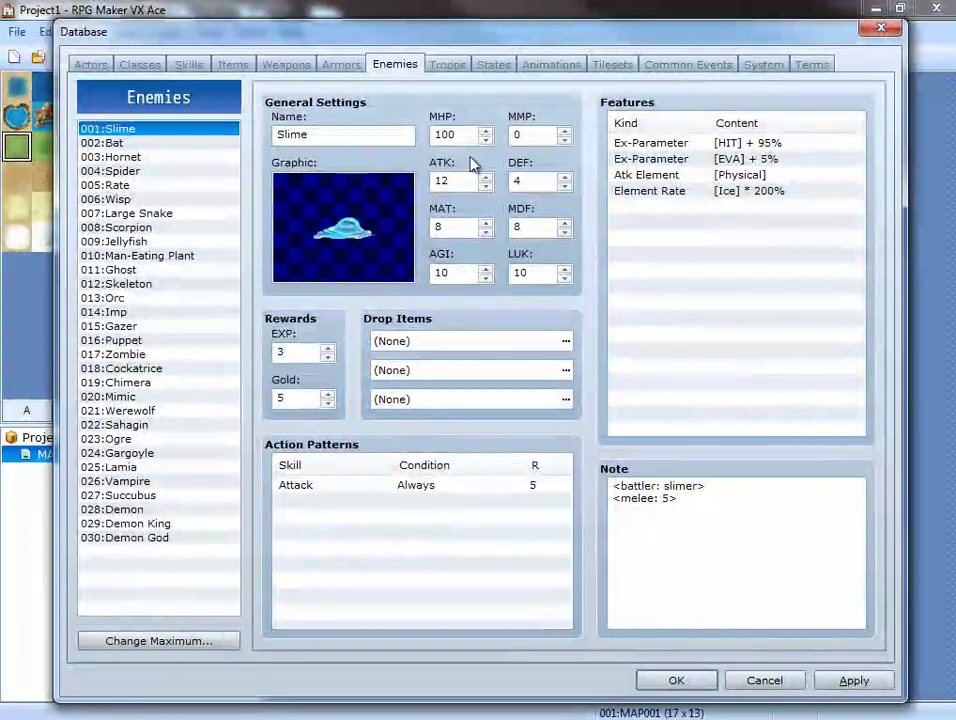
pyautogui.click(170, 144)
pyautogui.click(668, 547)
pyautogui.rightClick(668, 547)
pyautogui.click(685, 374)
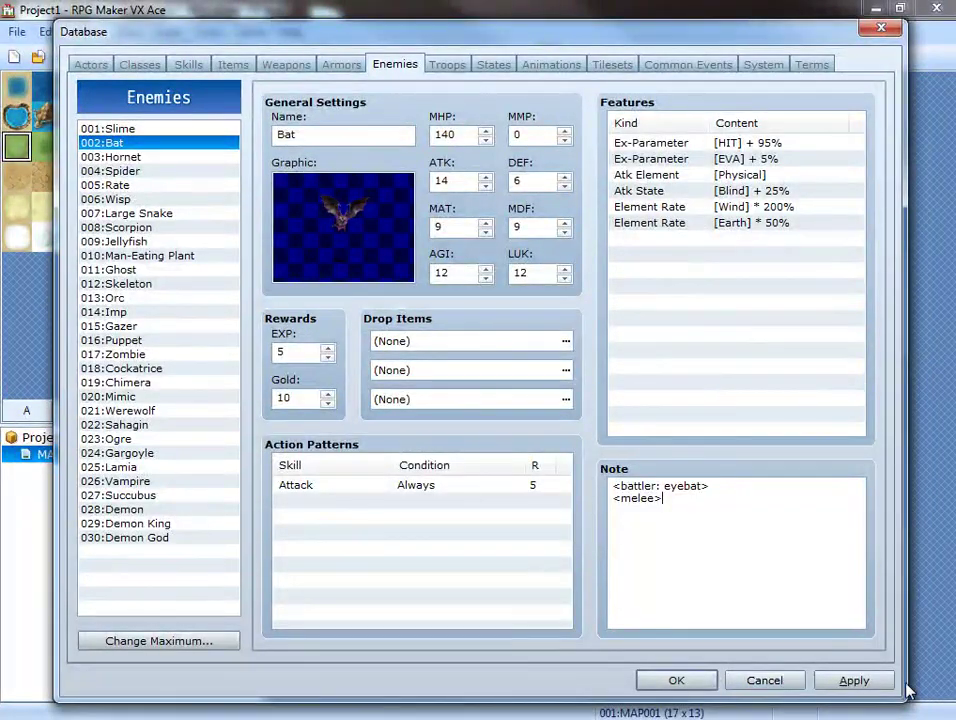
pyautogui.click(893, 683)
pyautogui.click(733, 684)
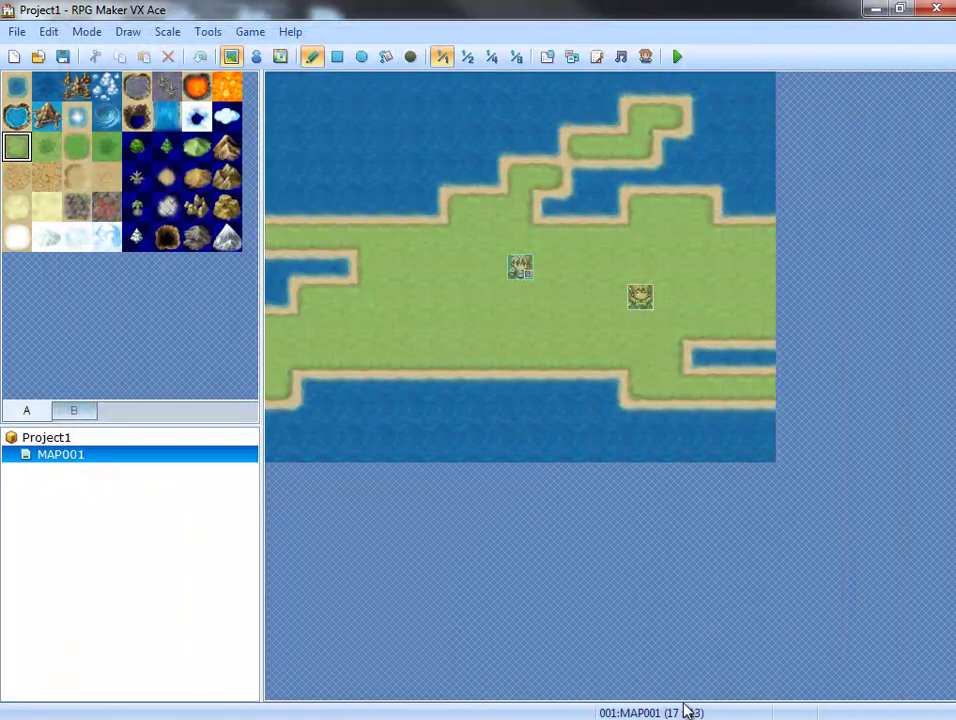
# Step: Add 002:Bat to troop 001 Slime*2, placing it above the repositioned slimes, and apply
pyautogui.click(553, 54)
pyautogui.click(447, 64)
pyautogui.moveTo(335, 282); pyautogui.dragTo(390, 267)
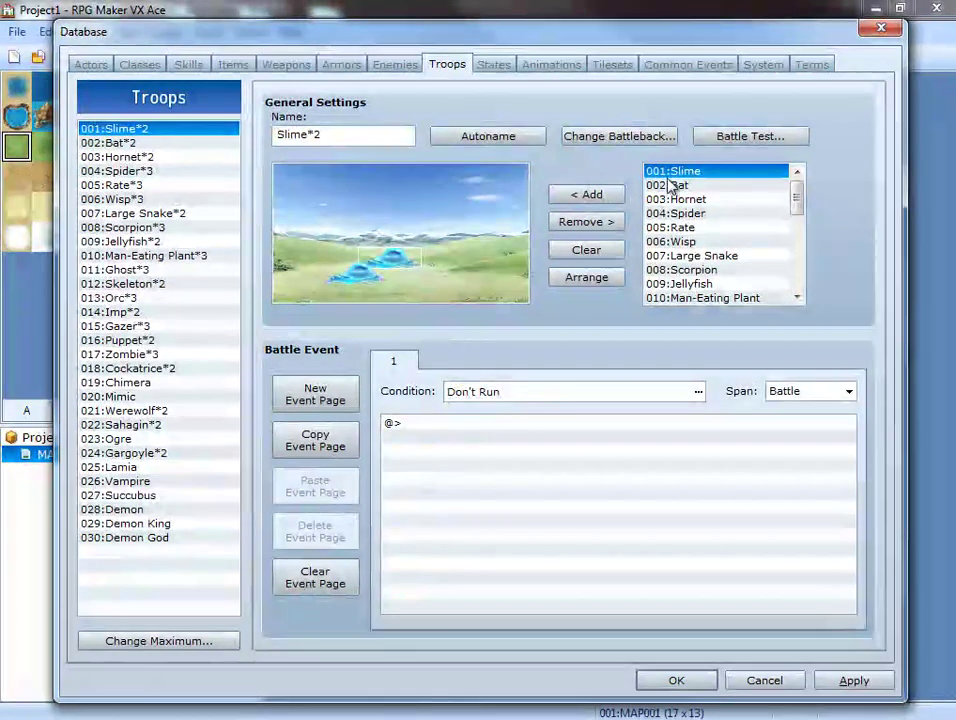
pyautogui.click(670, 188)
pyautogui.click(587, 194)
pyautogui.moveTo(370, 225); pyautogui.dragTo(347, 225)
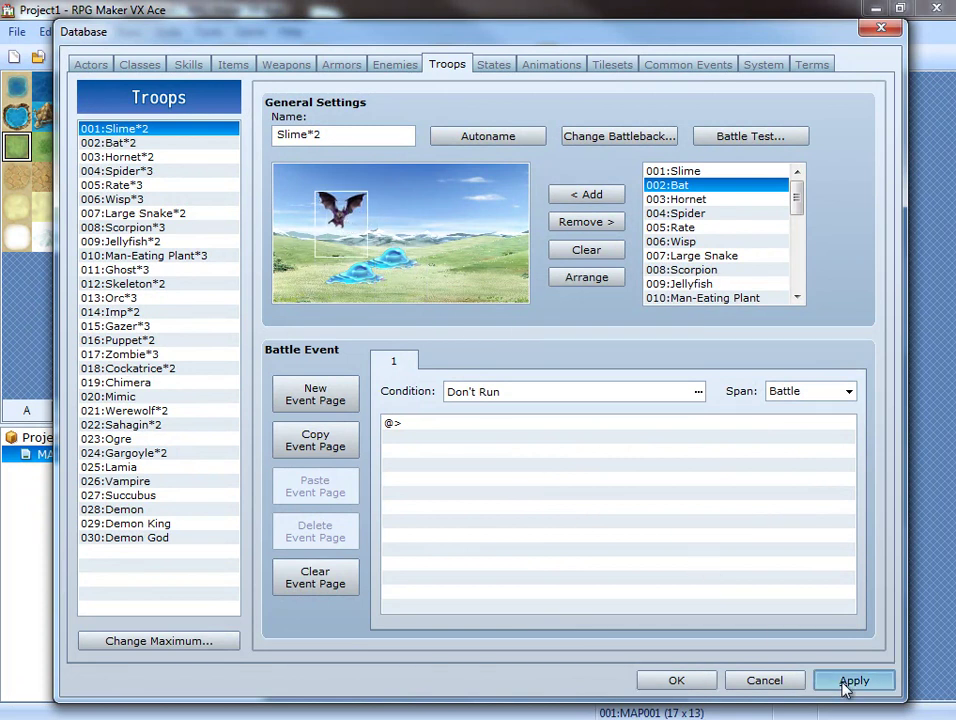
pyautogui.click(848, 682)
pyautogui.click(676, 680)
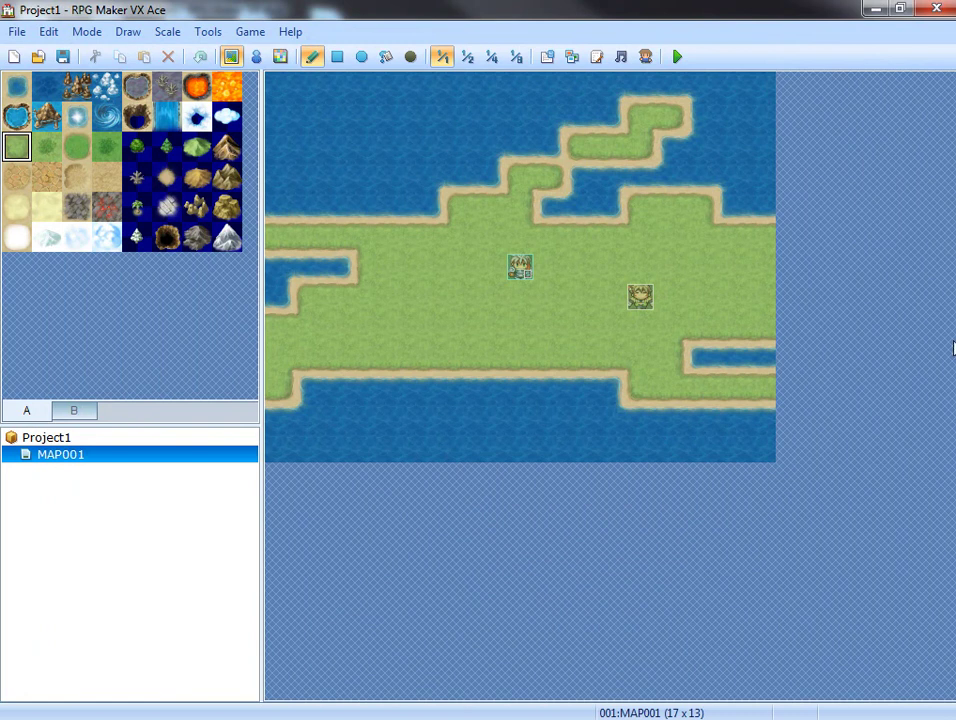
# Step: Close Animated Battlers + Battle Pets without saving and open 12_Taiyo's Game.rvproj2
pyautogui.moveTo(628, 8); pyautogui.dragTo(491, 199)
pyautogui.click(936, 8)
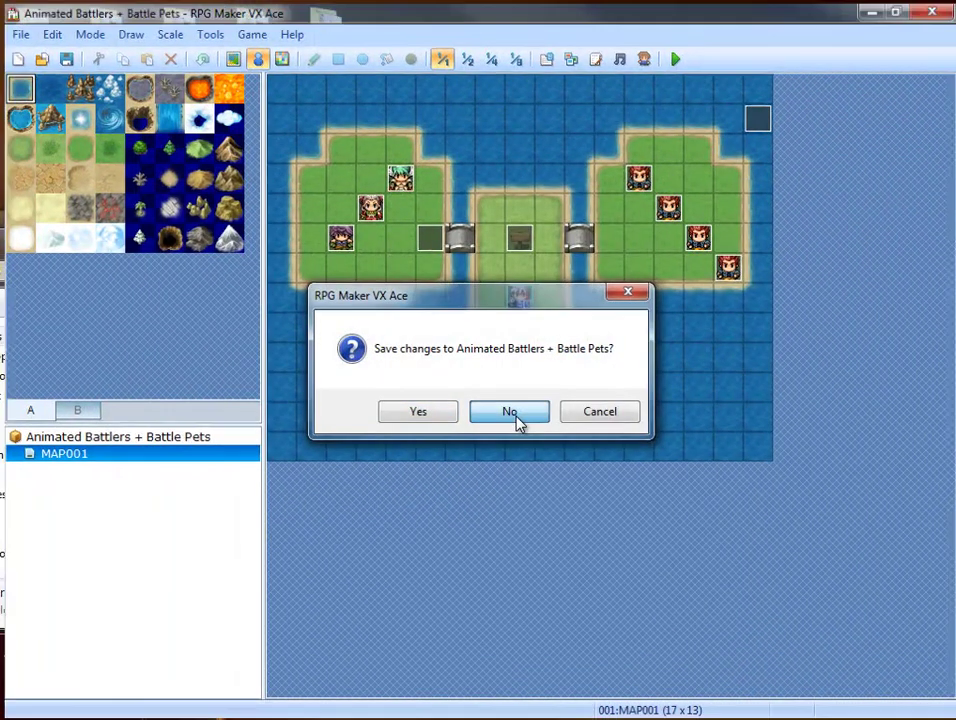
pyautogui.click(514, 414)
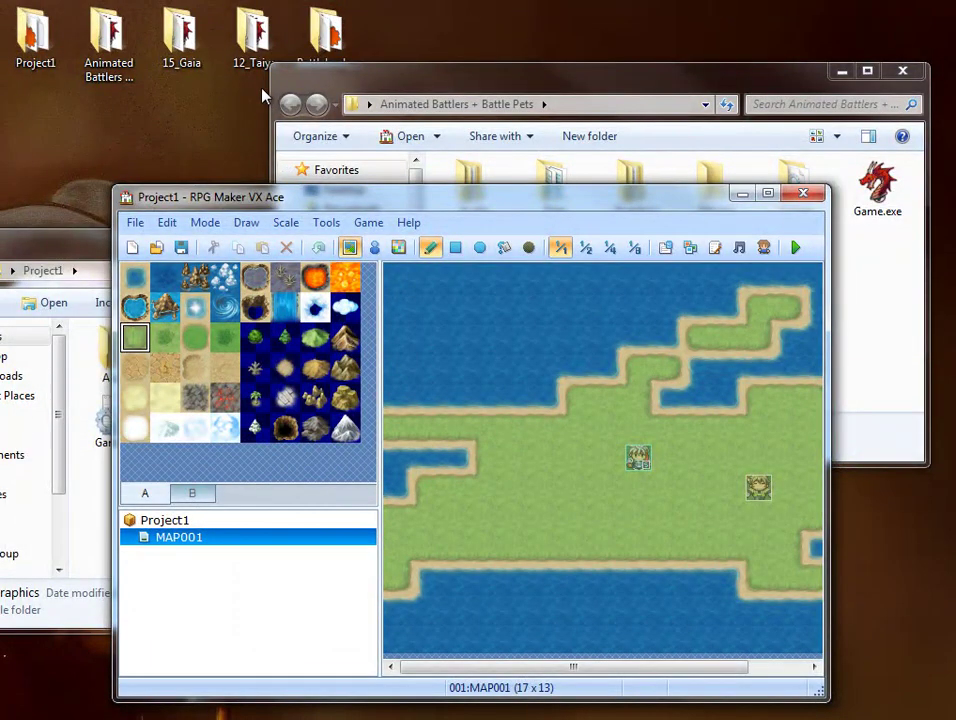
pyautogui.doubleClick(252, 38)
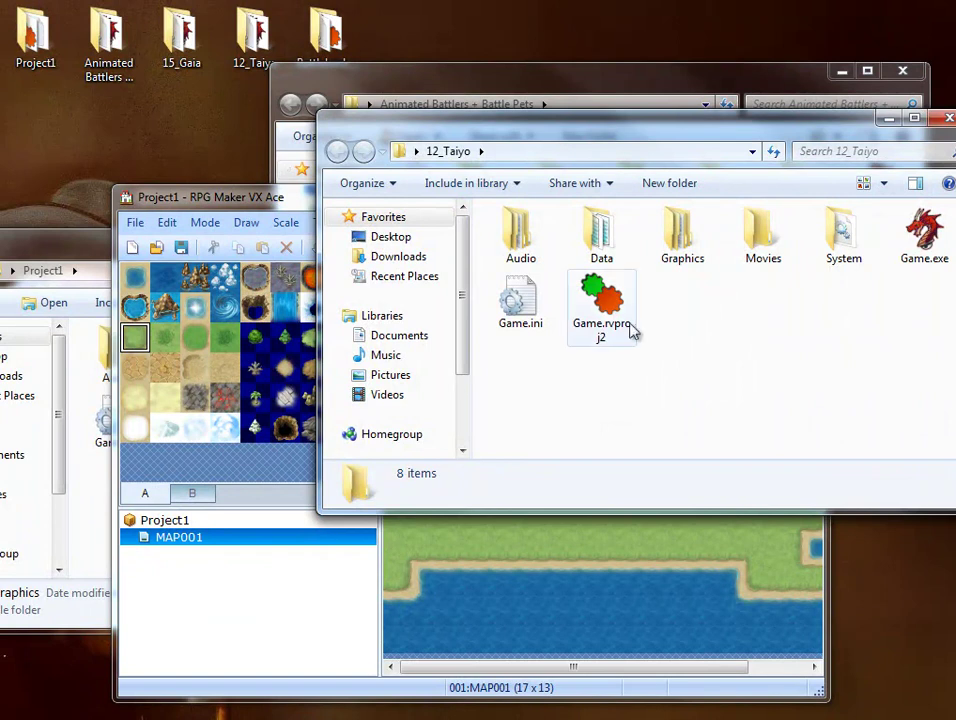
pyautogui.doubleClick(608, 308)
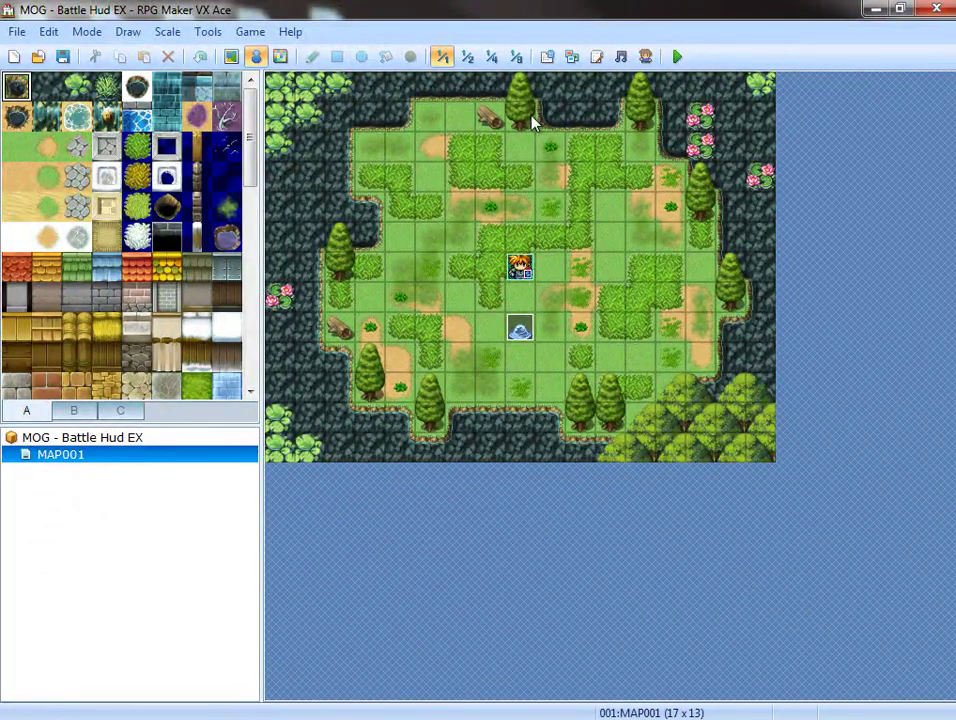
# Step: Bring the MOG - Battle Hud EX project forward and open its Script Editor
pyautogui.click(598, 57)
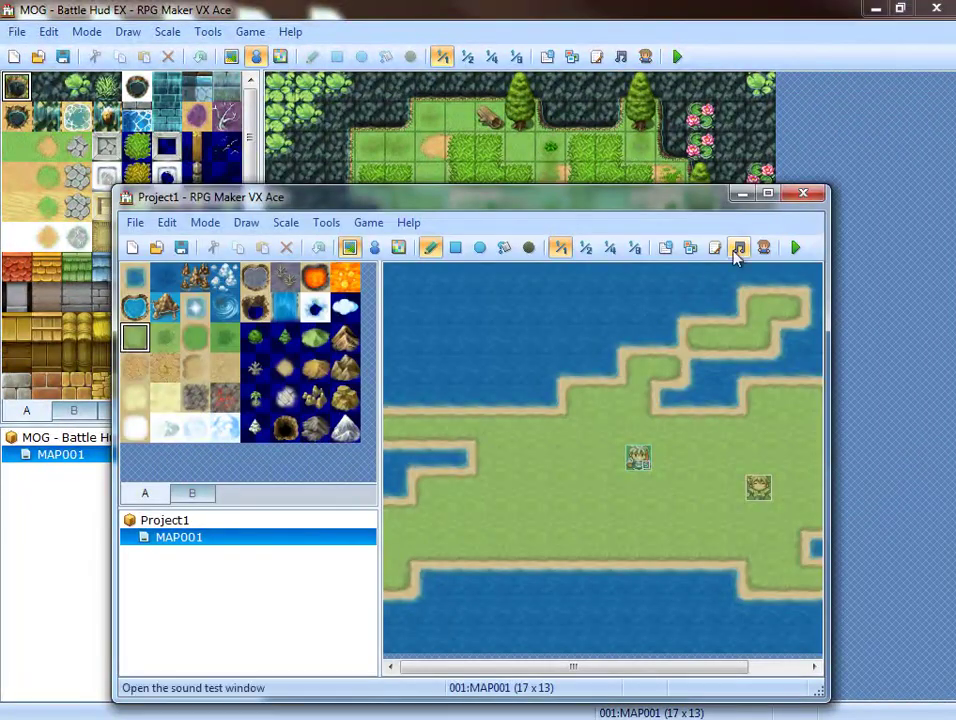
pyautogui.click(536, 27)
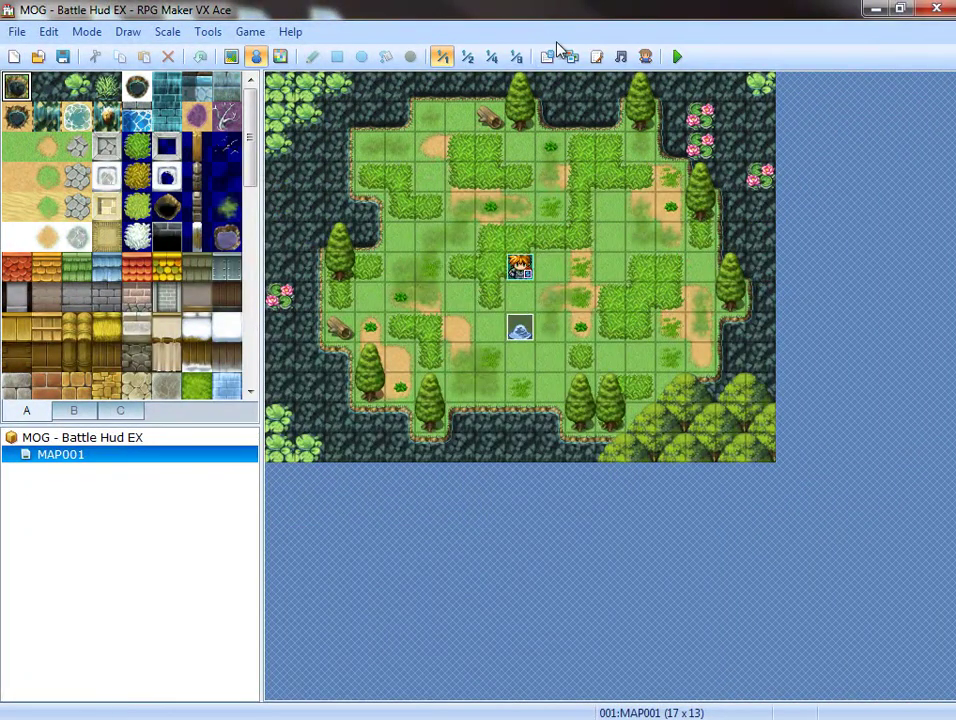
pyautogui.click(549, 58)
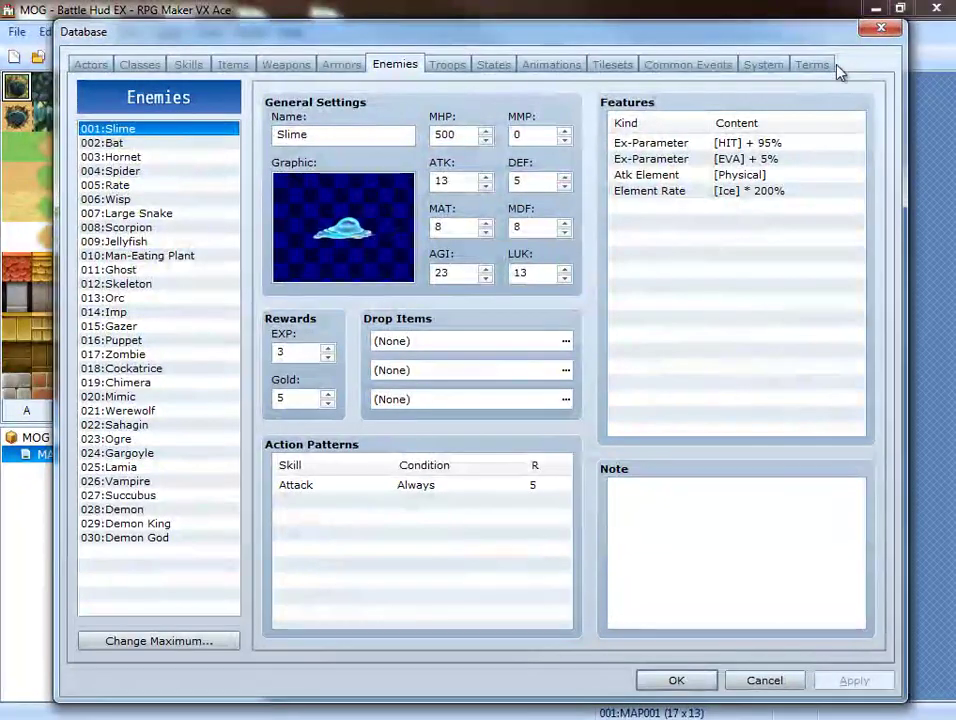
pyautogui.click(882, 30)
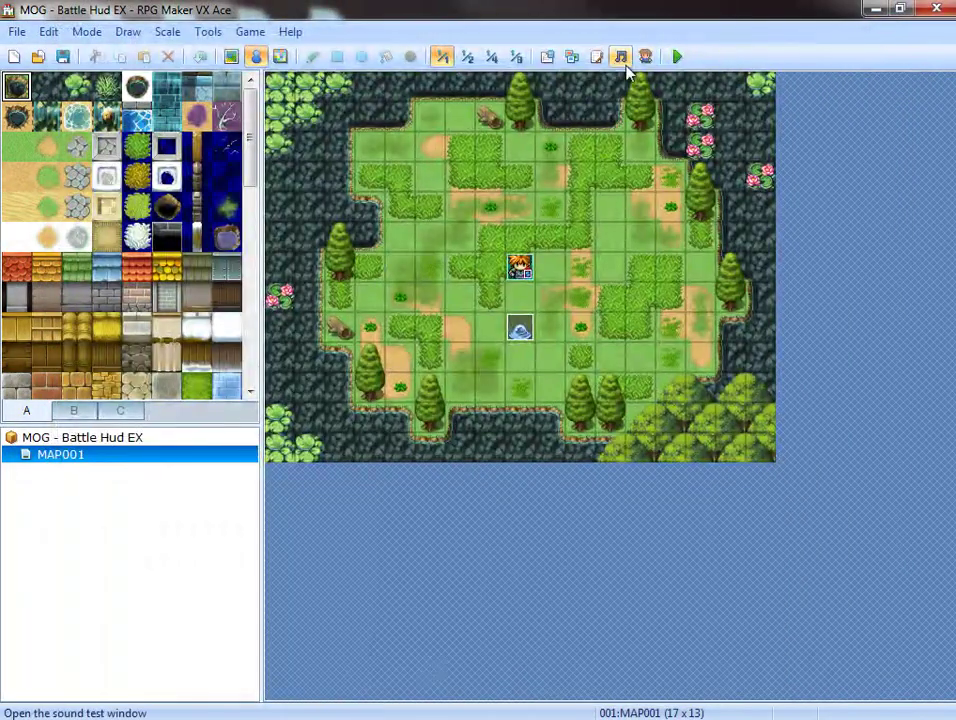
pyautogui.click(600, 59)
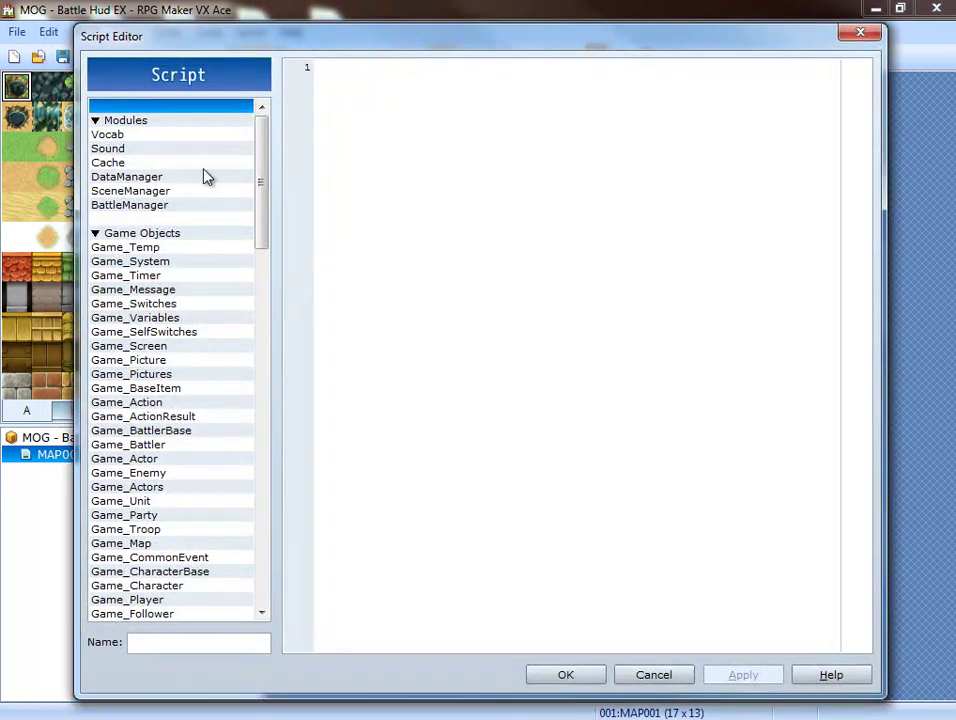
# Step: Copy the MOG_ATB script into Project1's Script Editor above MOG_Battle_Hud_EX
pyautogui.moveTo(260, 146); pyautogui.dragTo(238, 529)
pyautogui.click(196, 474)
pyautogui.rightClick(190, 477)
pyautogui.click(240, 527)
pyautogui.hotkey('alt', 'Tab')
pyautogui.moveTo(695, 208); pyautogui.dragTo(634, 6)
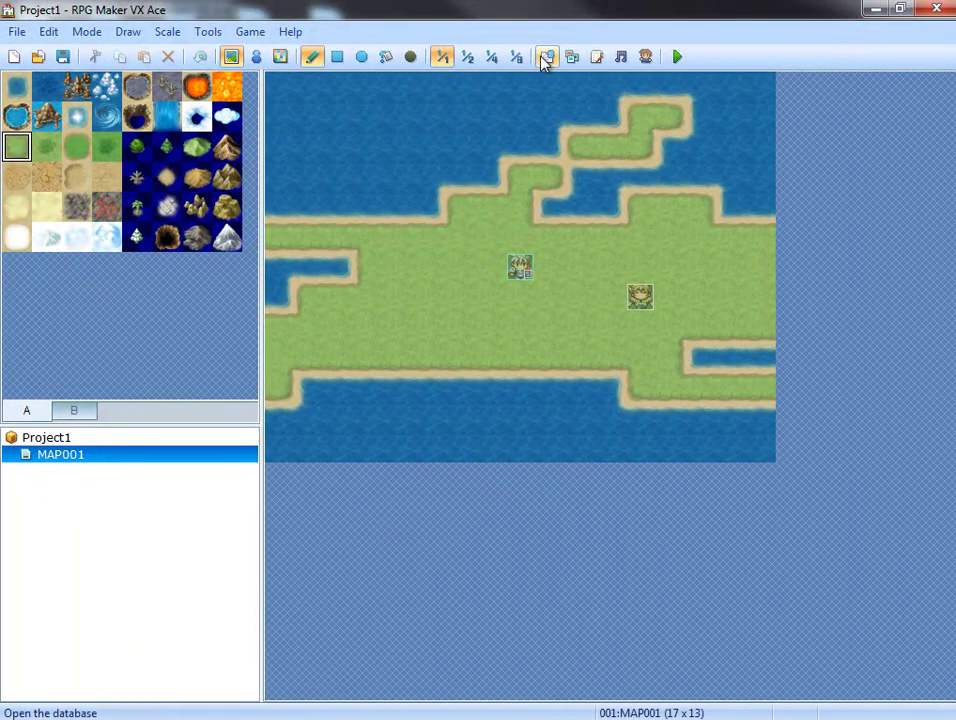
pyautogui.click(596, 58)
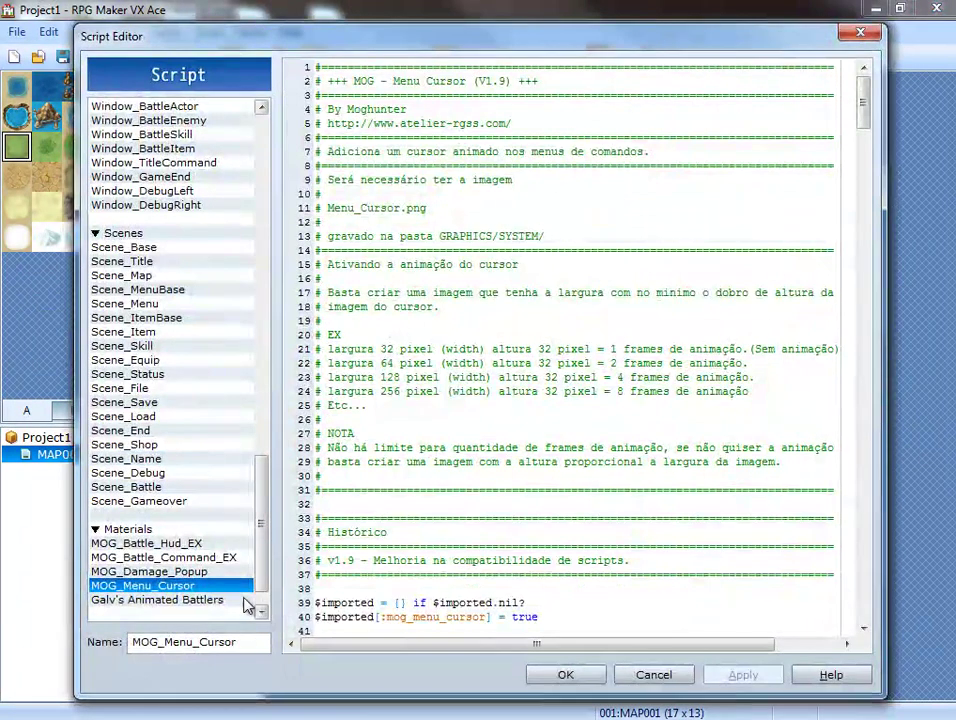
pyautogui.click(180, 544)
pyautogui.rightClick(202, 546)
pyautogui.click(228, 615)
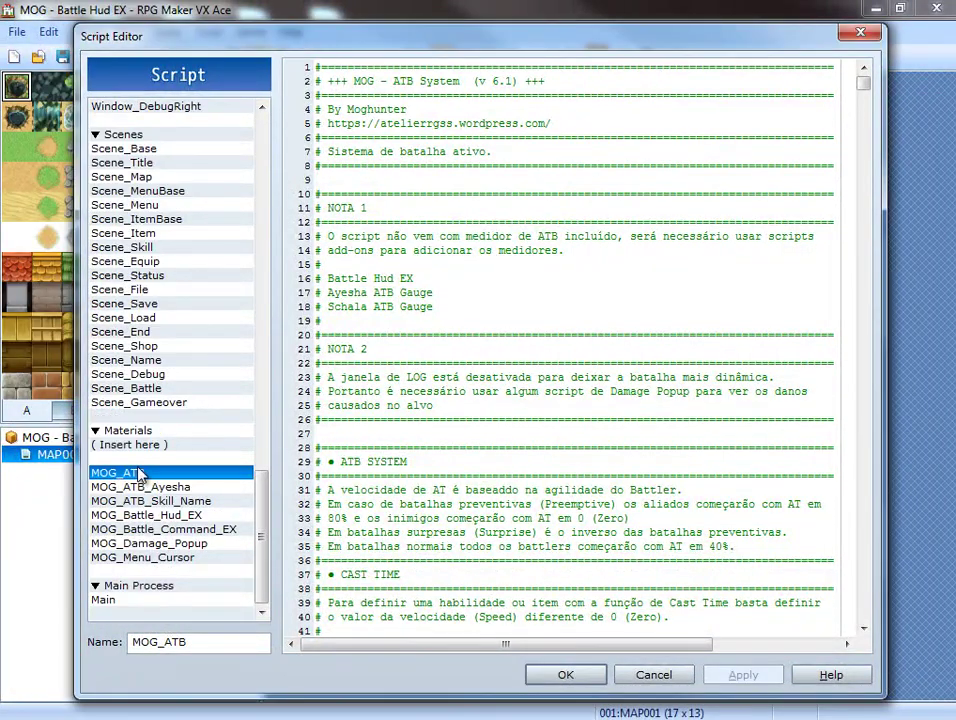
# Step: Copy MOG_ATB_Ayesha and insert it above MOG_Battle_Hud_EX in Project1
pyautogui.click(200, 488)
pyautogui.rightClick(200, 488)
pyautogui.click(264, 544)
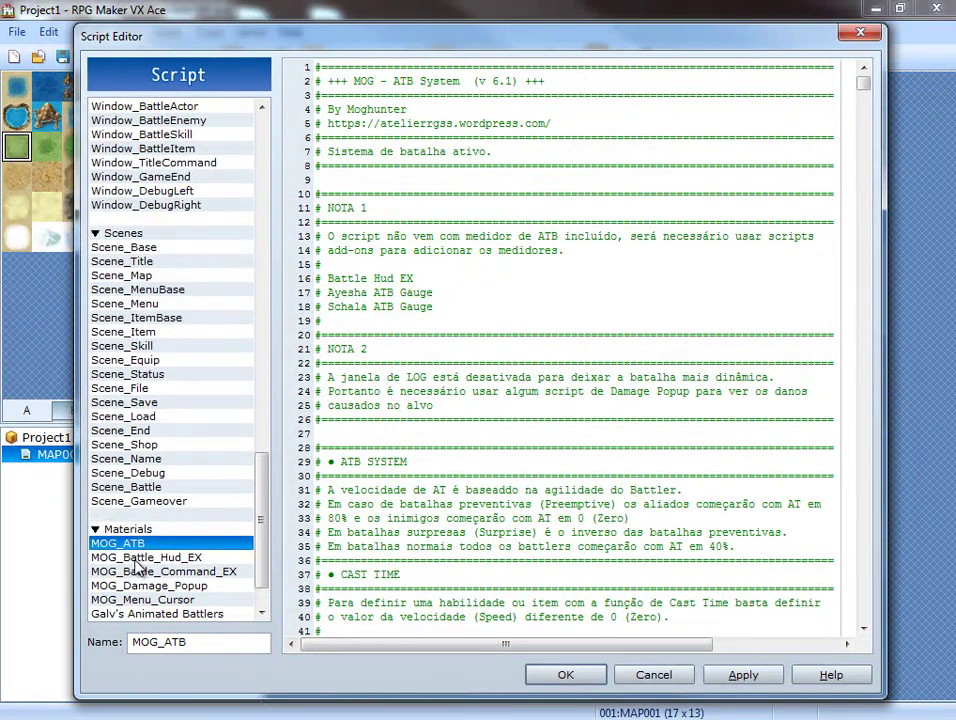
pyautogui.click(136, 558)
pyautogui.rightClick(136, 560)
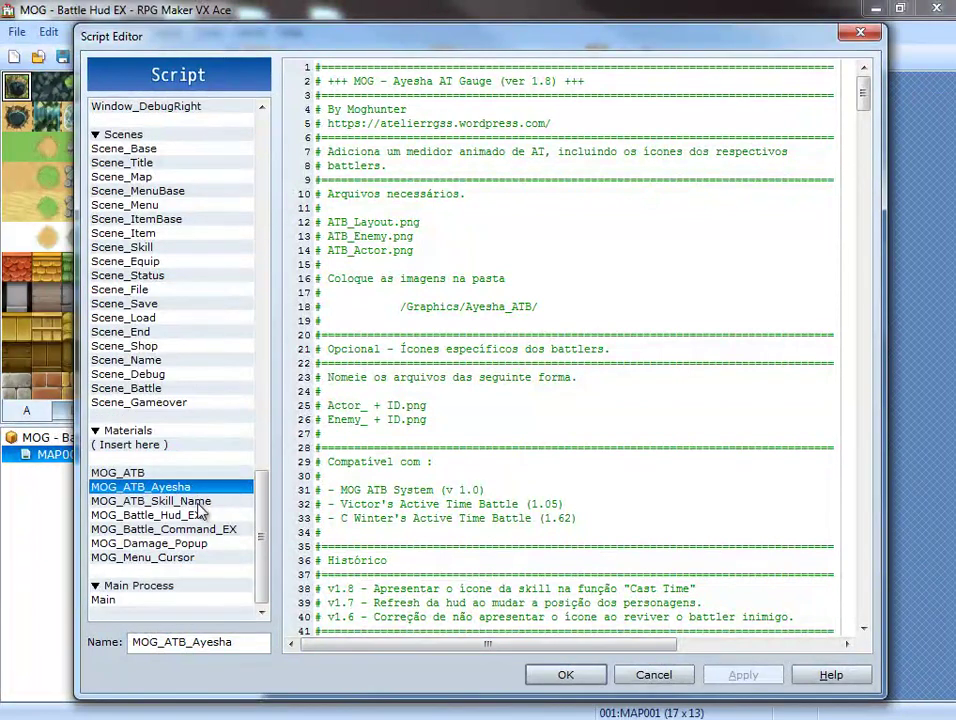
# Step: Copy MOG_ATB_Skill_Name and paste it above MOG_Battle_Hud_EX in Project1
pyautogui.click(200, 503)
pyautogui.rightClick(226, 506)
pyautogui.click(245, 558)
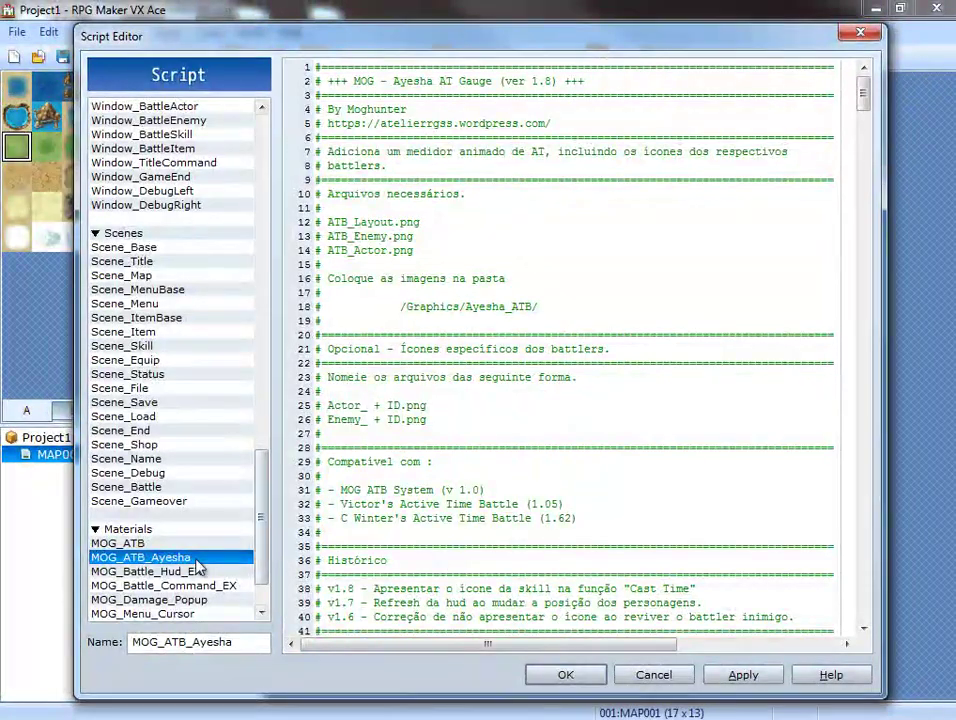
pyautogui.click(199, 571)
pyautogui.rightClick(202, 578)
pyautogui.click(250, 649)
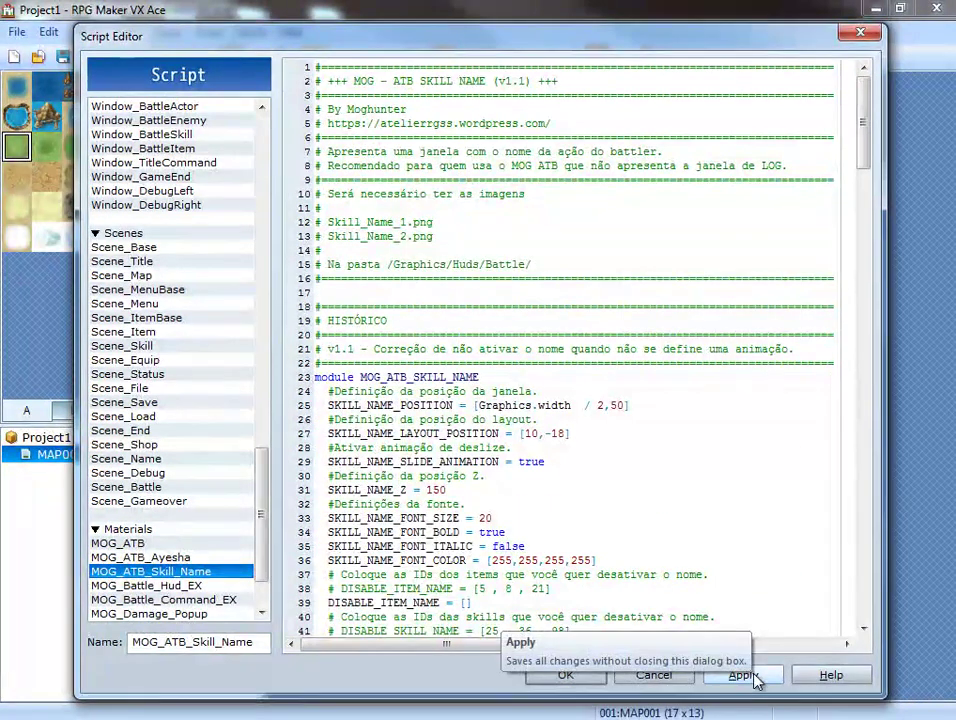
# Step: Review the pasted MOG_ATB_Ayesha and MOG_ATB scripts, then close the editor keeping changes
pyautogui.scroll(-8, 540, 302)
pyautogui.scroll(8, 533, 399)
pyautogui.click(150, 557)
pyautogui.scroll(-11, 532, 362)
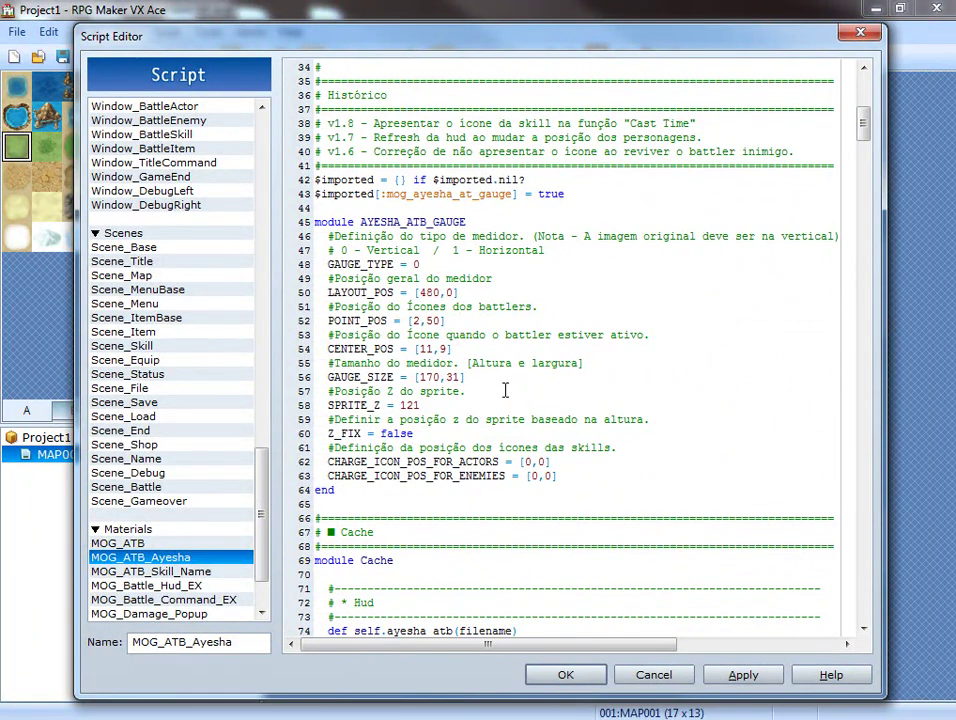
pyautogui.scroll(-11, 505, 390)
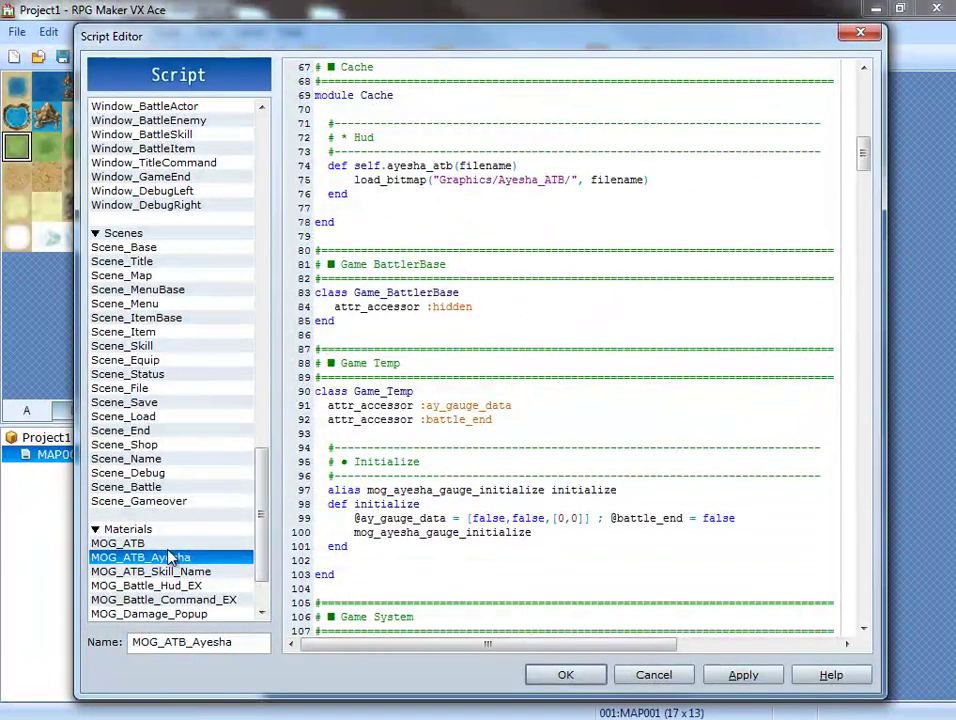
pyautogui.click(168, 543)
pyautogui.scroll(-20, 455, 370)
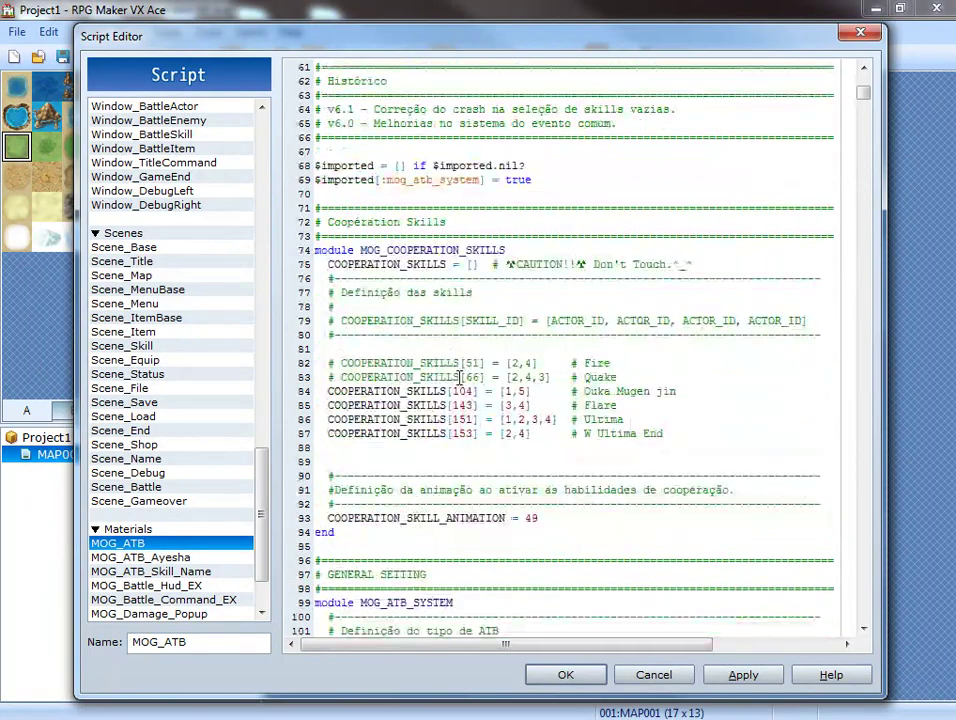
pyautogui.scroll(-3, 459, 377)
pyautogui.scroll(6, 455, 395)
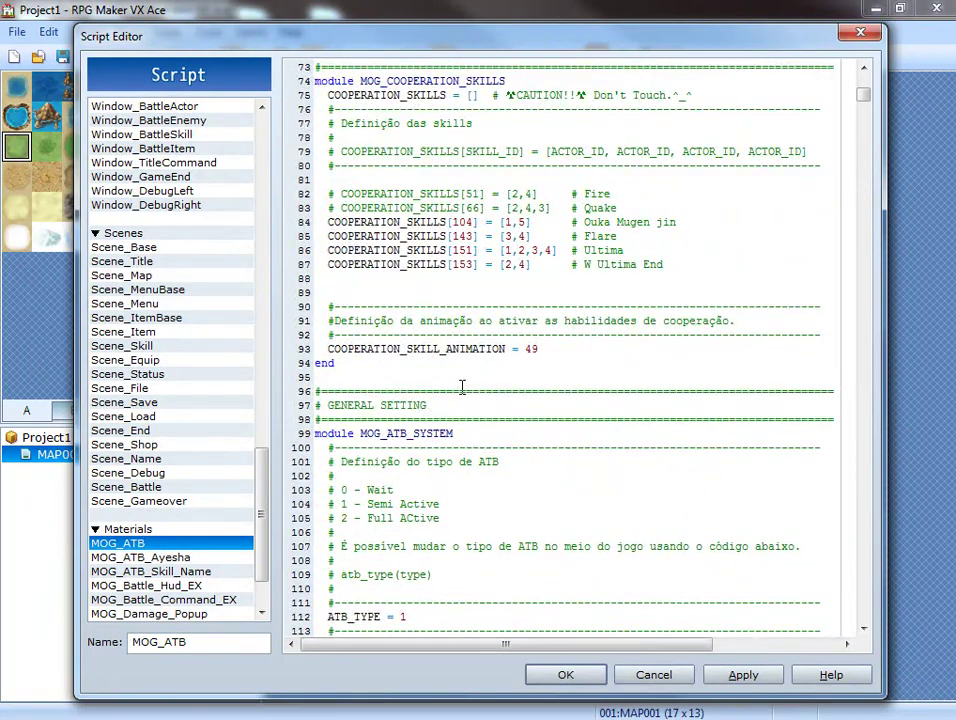
pyautogui.scroll(-9, 463, 388)
pyautogui.scroll(-20, 463, 390)
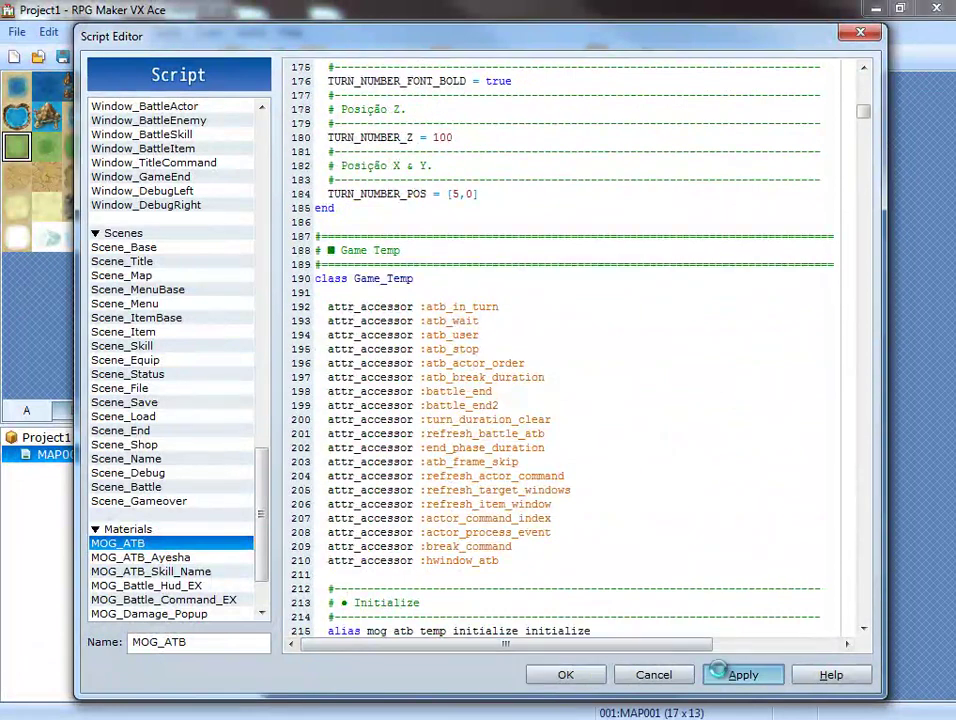
pyautogui.click(565, 675)
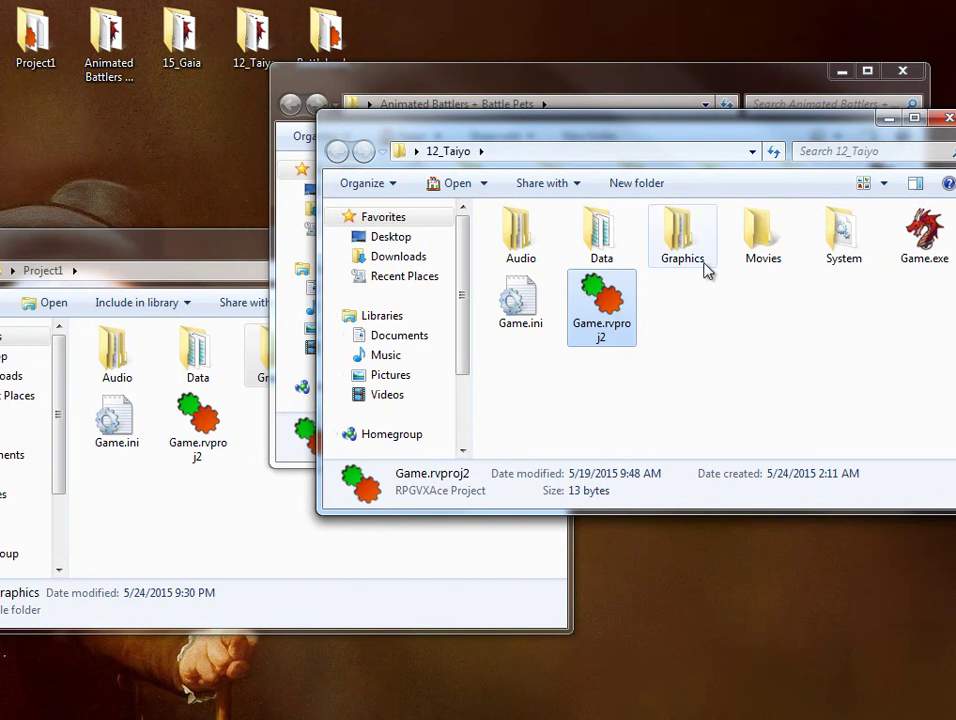
# Step: Copy 12_Taiyo's Graphics folder into Project1, merging folders and skipping conflicting files
pyautogui.moveTo(697, 262); pyautogui.dragTo(297, 545, button='right')
pyautogui.click(331, 570)
pyautogui.click(541, 562)
pyautogui.click(417, 574)
pyautogui.click(446, 548)
pyautogui.click(380, 570)
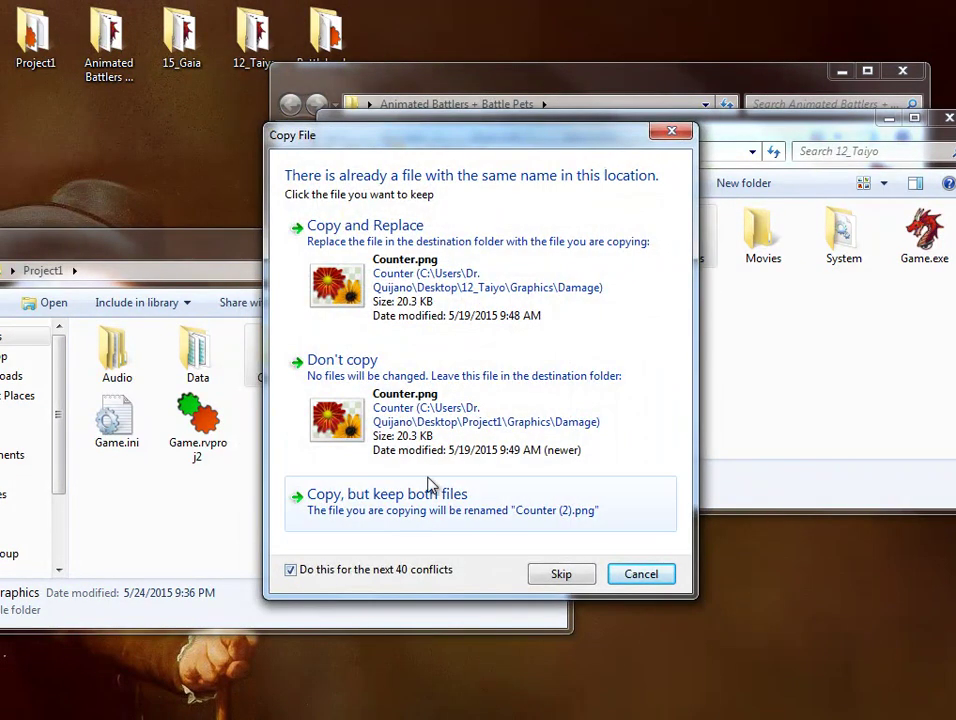
pyautogui.click(455, 407)
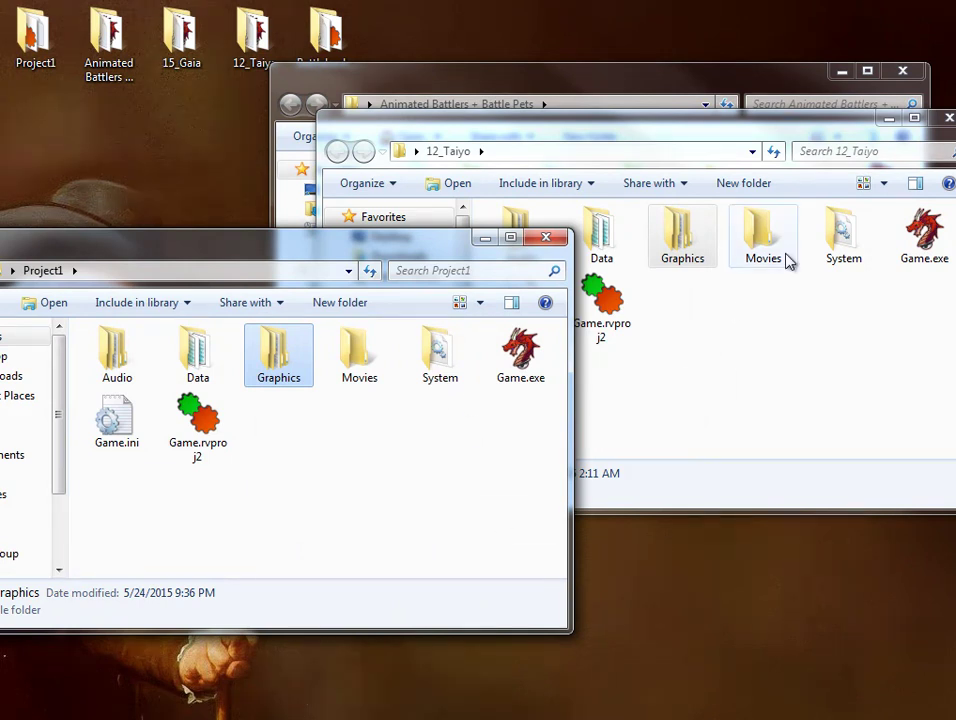
# Step: Browse 12_Taiyo's Graphics > Huds > Battle and Ayesha_ATB folders
pyautogui.click(682, 235)
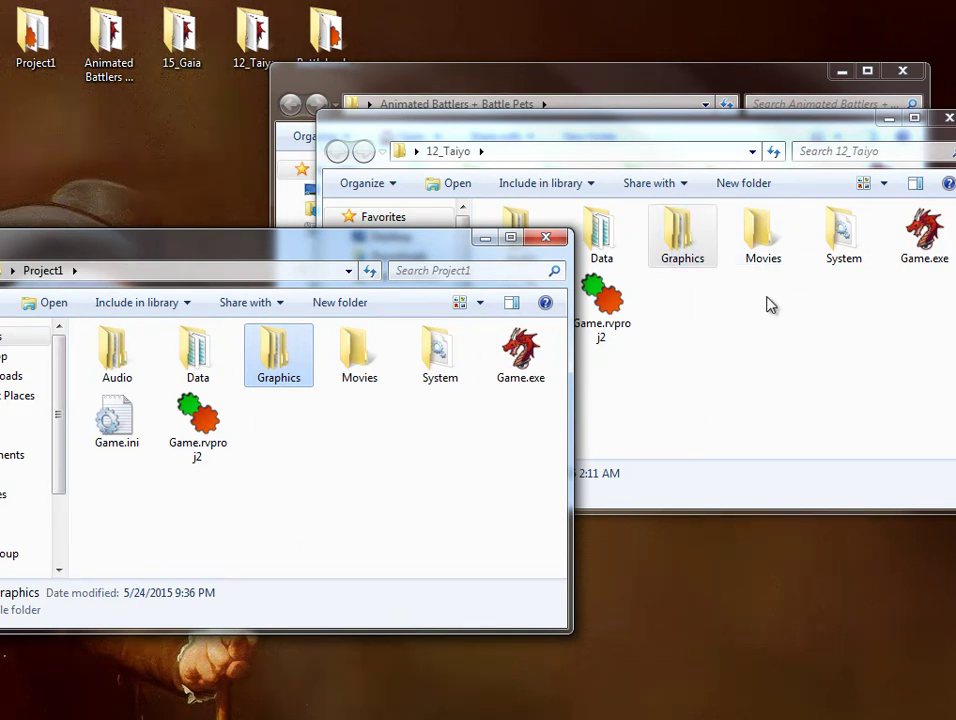
pyautogui.doubleClick(688, 250)
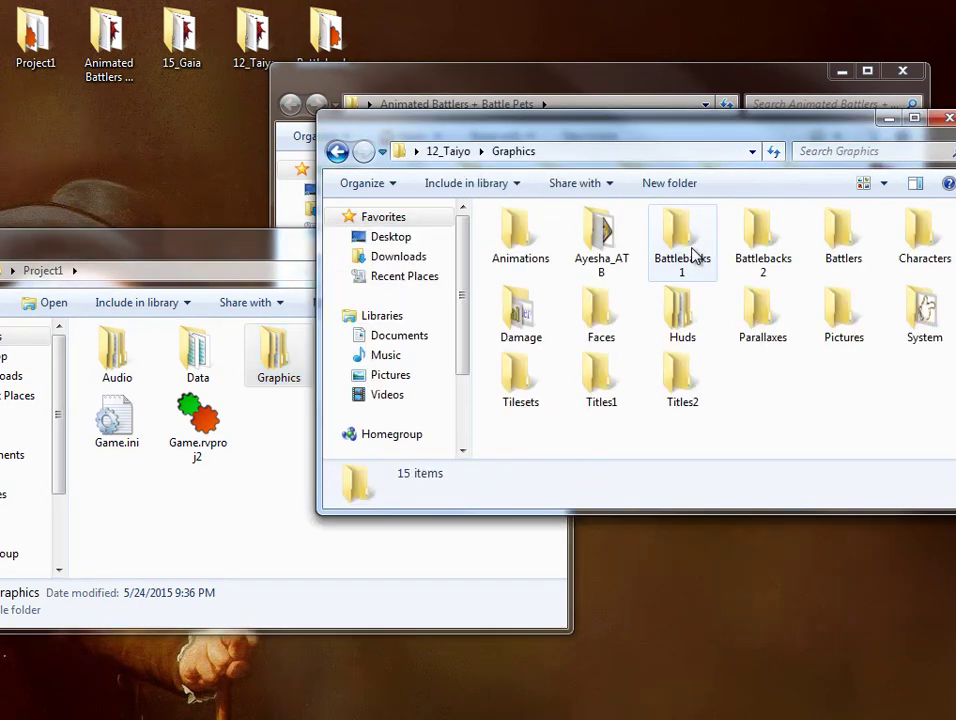
pyautogui.doubleClick(682, 311)
pyautogui.doubleClick(500, 222)
pyautogui.scroll(-6, 711, 373)
pyautogui.press('BackSpace')
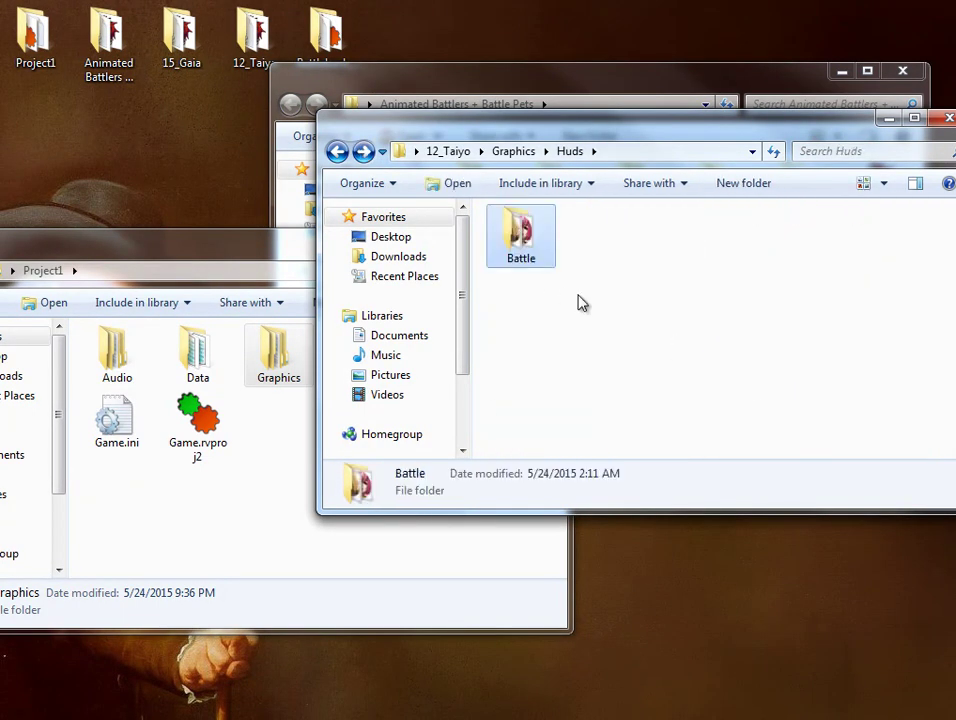
pyautogui.press('BackSpace')
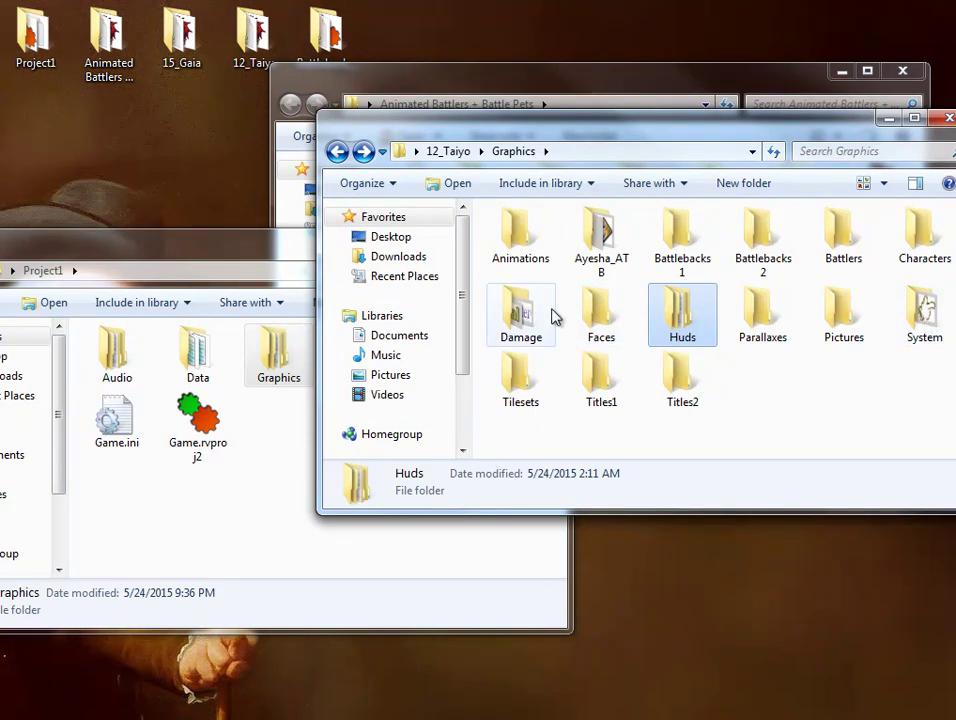
pyautogui.doubleClick(617, 258)
pyautogui.press('BackSpace')
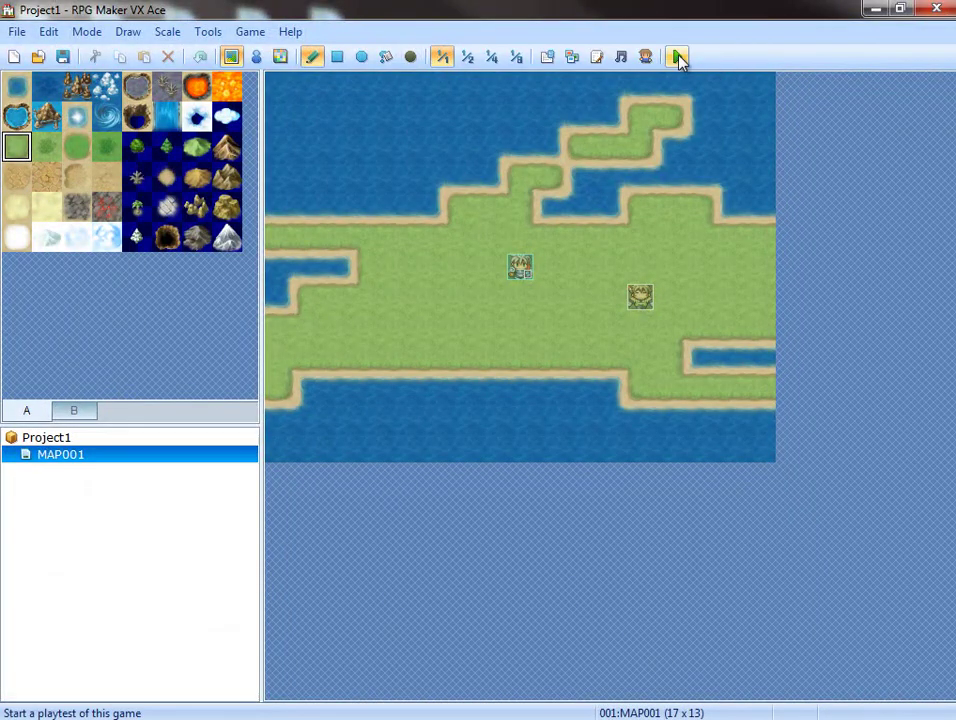
# Step: Save Project1, playtest a New Game, attack with Jane in the ATB battle, then quit
pyautogui.click(677, 57)
pyautogui.click(407, 412)
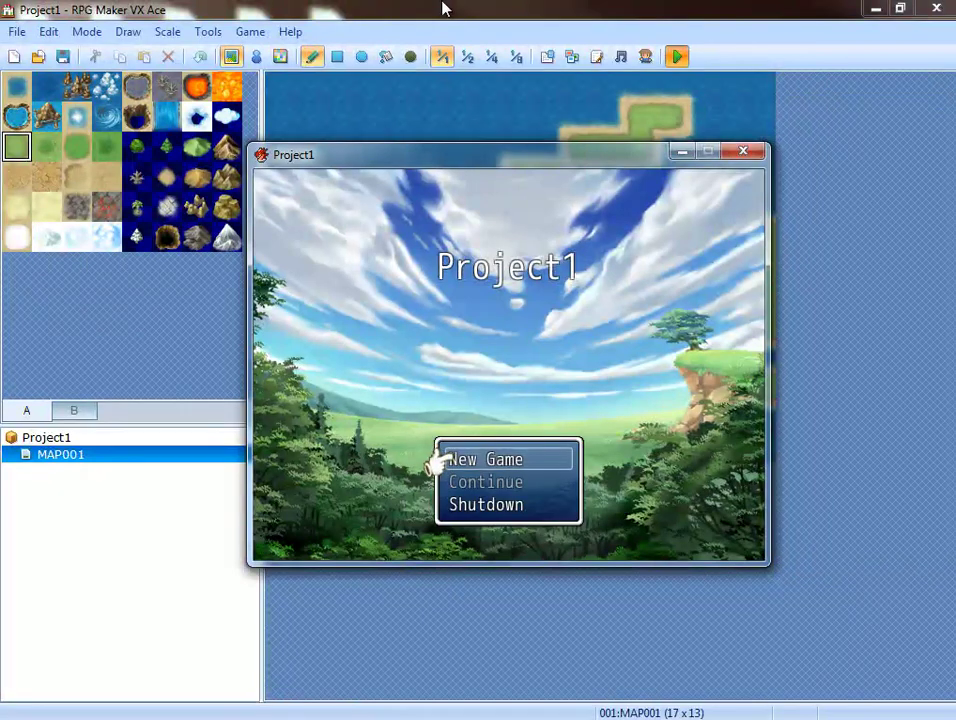
pyautogui.press('Return')
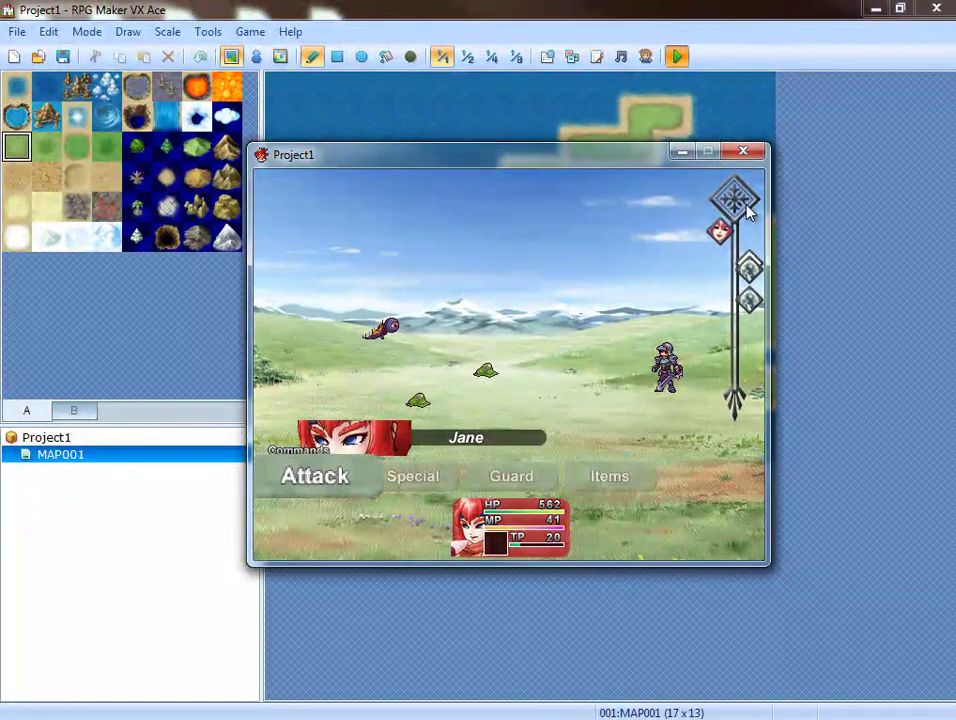
pyautogui.press('Return')
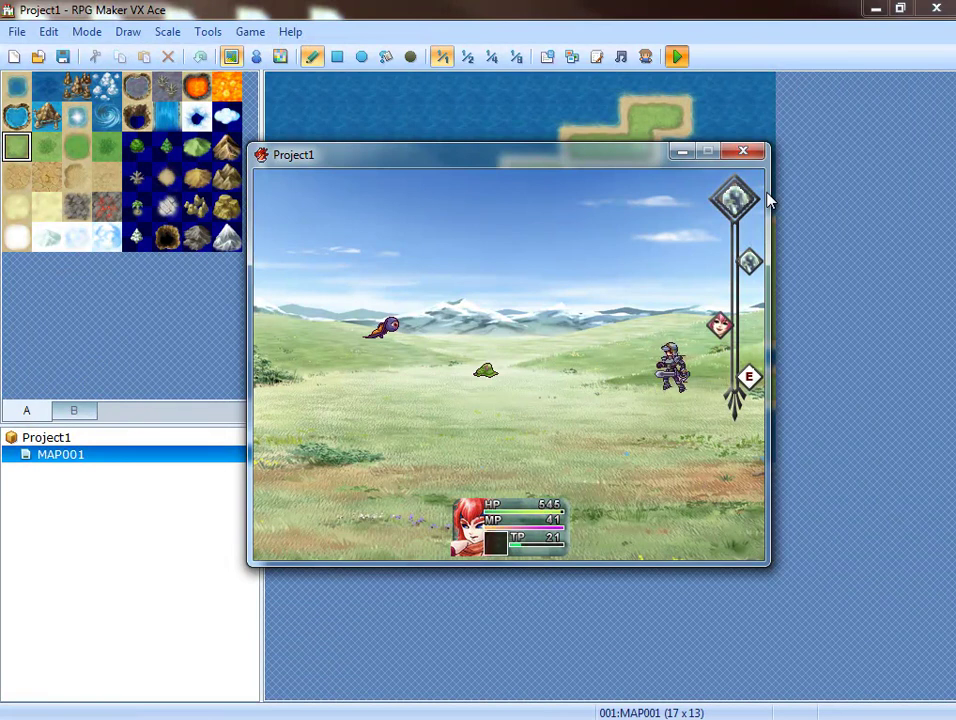
pyautogui.click(748, 152)
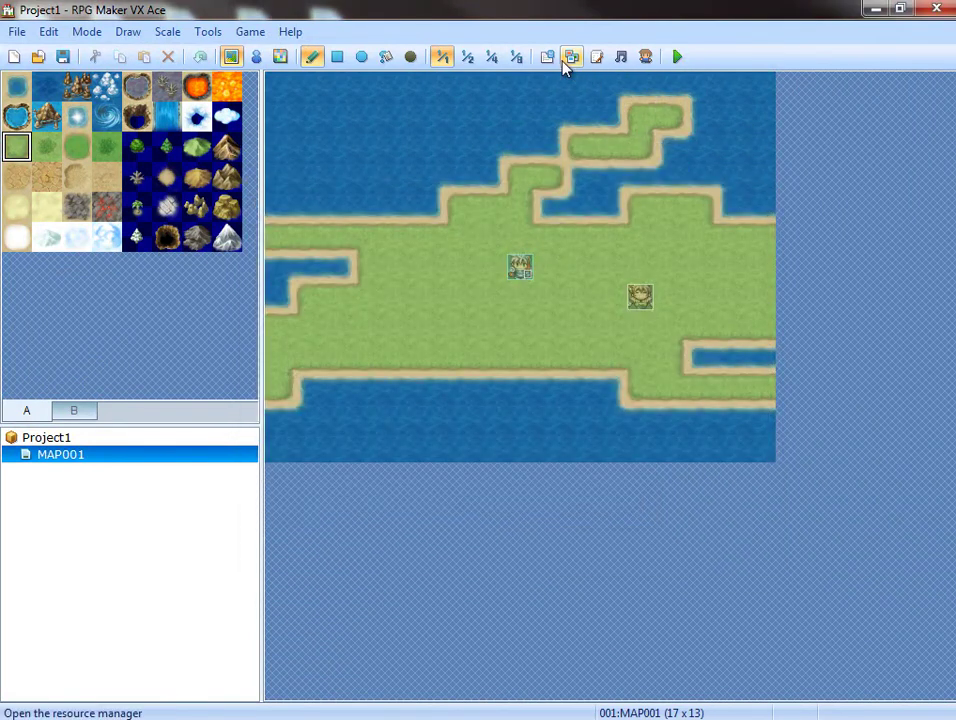
# Step: Add Natalie to the initial party in the Database System settings
pyautogui.click(549, 57)
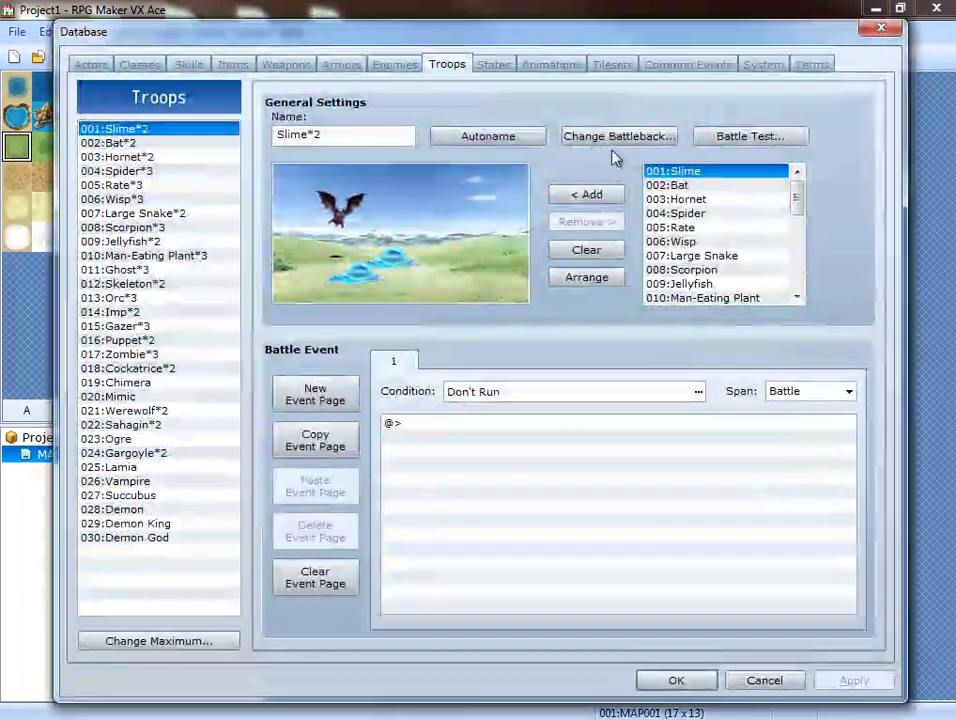
pyautogui.click(763, 64)
pyautogui.doubleClick(205, 149)
pyautogui.click(182, 191)
pyautogui.click(110, 222)
pyautogui.click(243, 178)
# Step: Add Terence and Ernest as the third and fourth initial party members
pyautogui.doubleClick(182, 172)
pyautogui.click(182, 191)
pyautogui.click(150, 239)
pyautogui.click(240, 177)
pyautogui.doubleClick(155, 177)
pyautogui.click(130, 191)
pyautogui.click(118, 253)
pyautogui.press('Return')
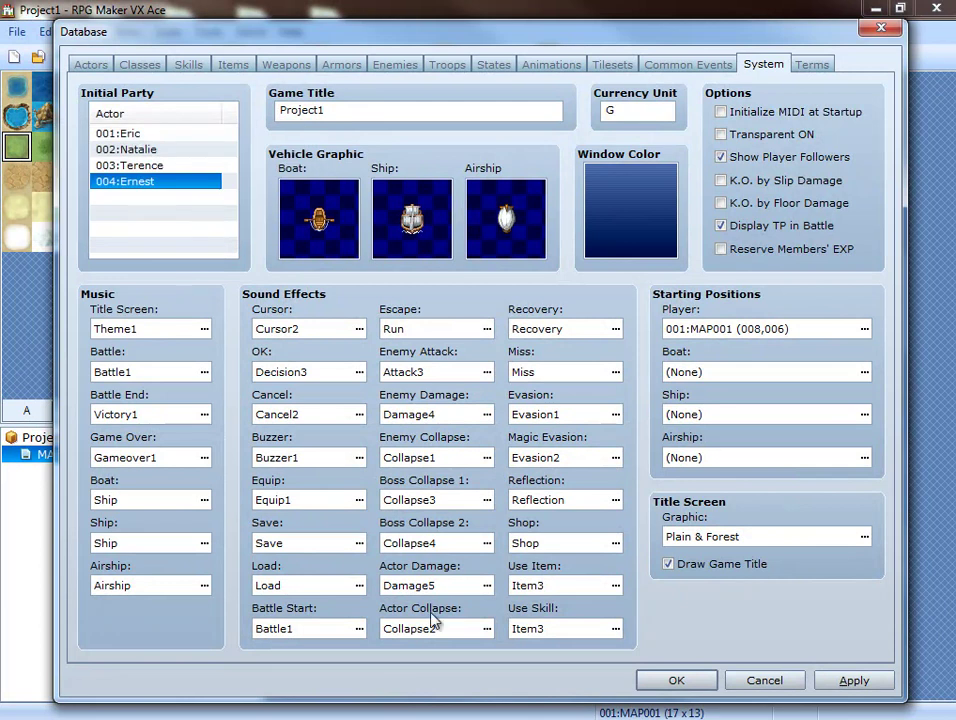
# Step: Apply the four-member party and close the Database, then reopen it and cancel
pyautogui.click(840, 688)
pyautogui.click(662, 680)
pyautogui.click(562, 58)
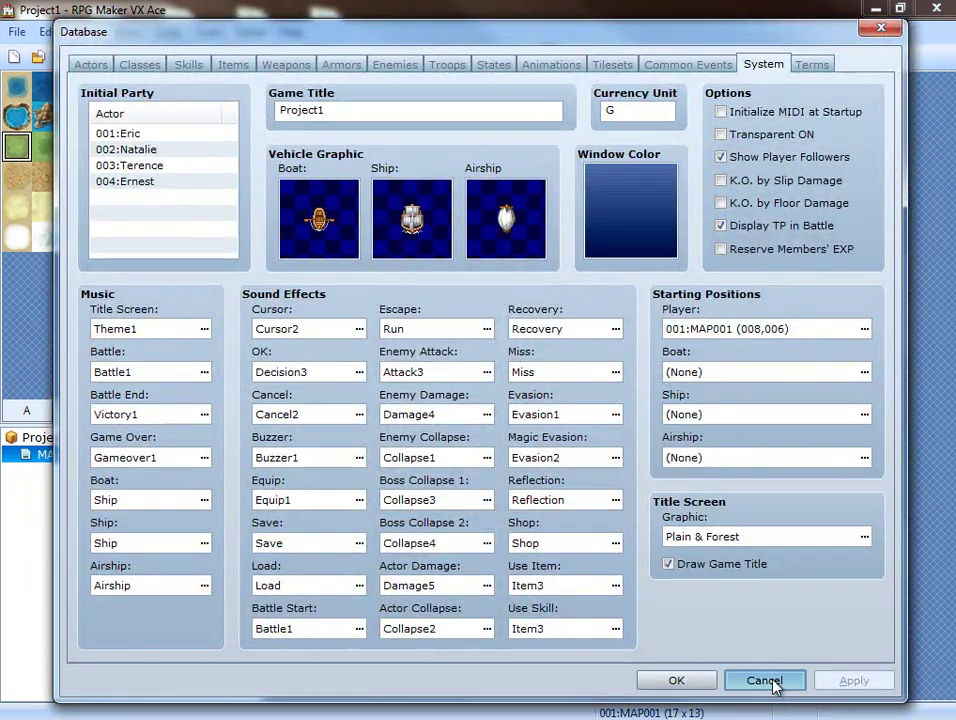
pyautogui.click(766, 680)
# Step: In MOG_ATB_Ayesha, change GAUGE_TYPE on line 48 from 0 to 1 and keep the change
pyautogui.click(597, 55)
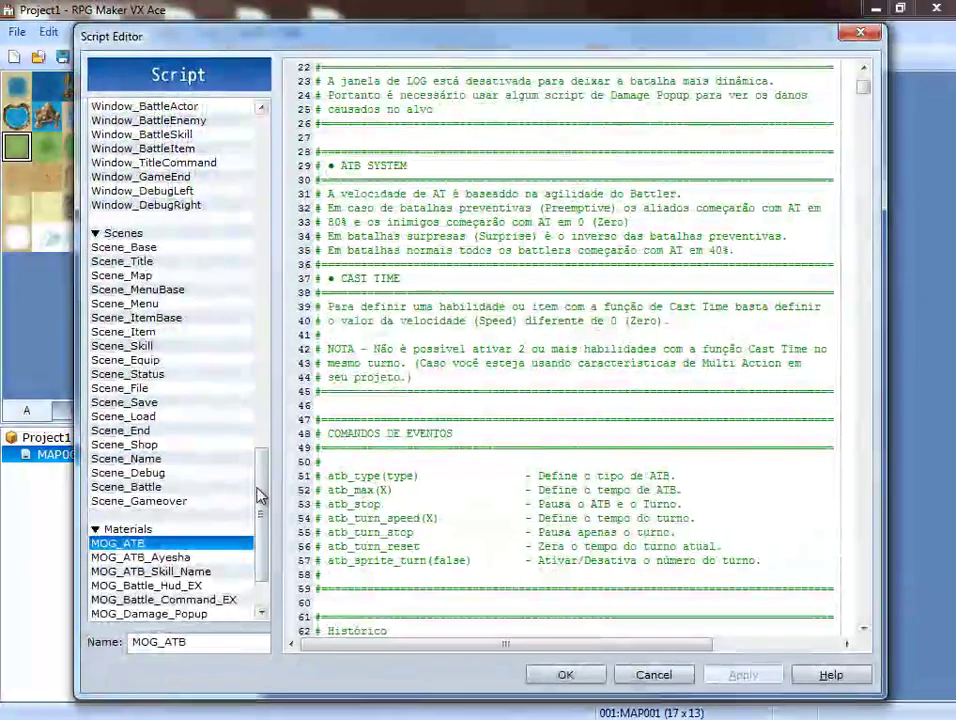
pyautogui.scroll(-2, 262, 510)
pyautogui.click(222, 487)
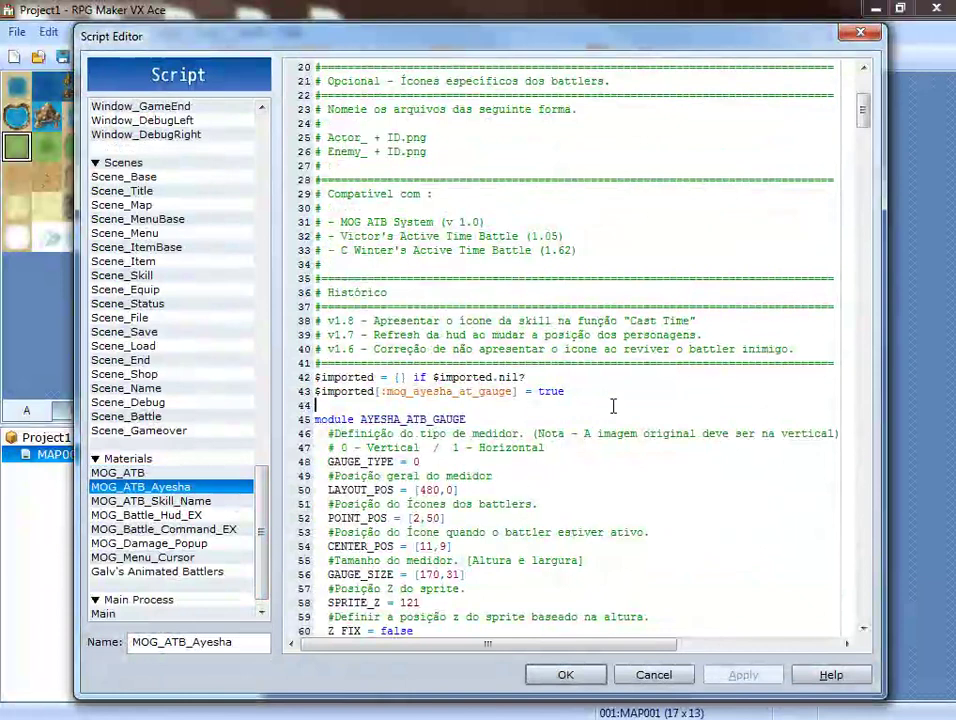
pyautogui.scroll(6, 613, 406)
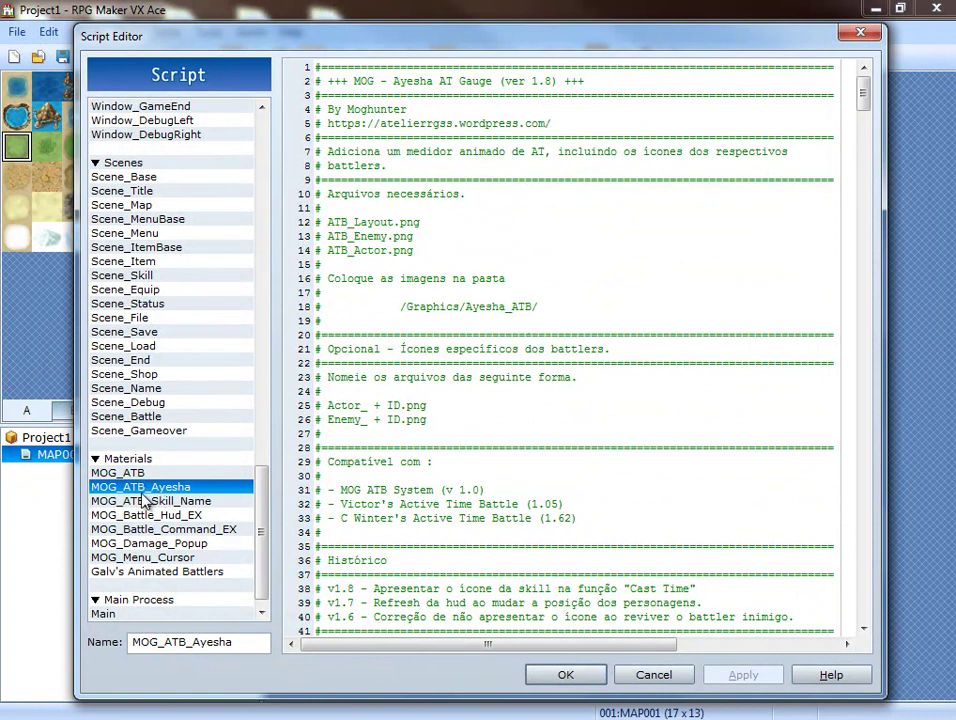
pyautogui.click(470, 462)
pyautogui.scroll(-7, 470, 457)
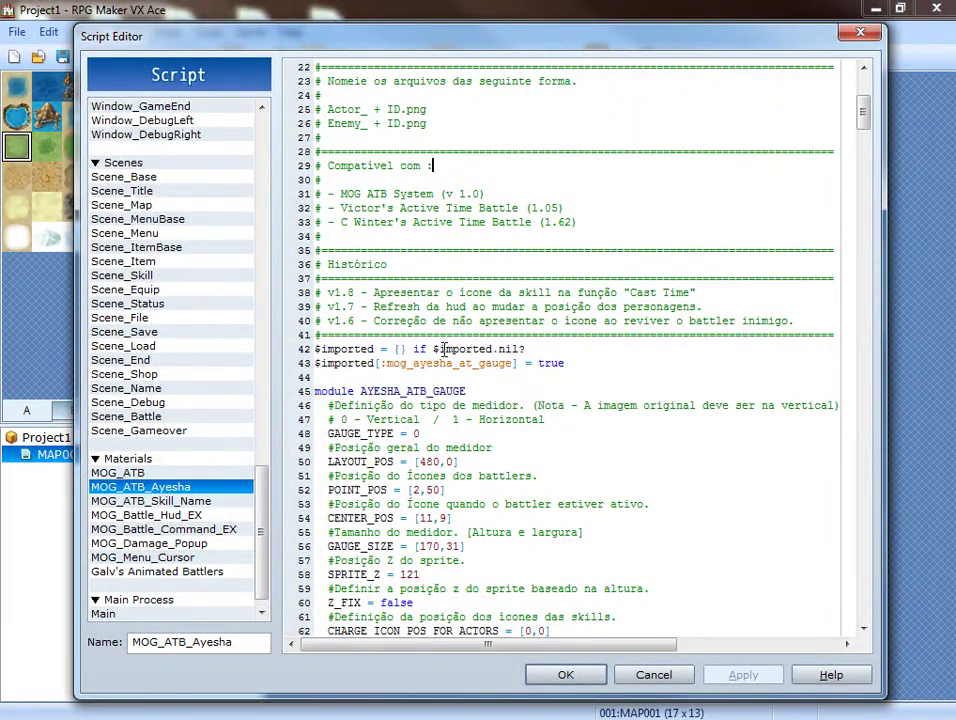
pyautogui.scroll(-2, 447, 368)
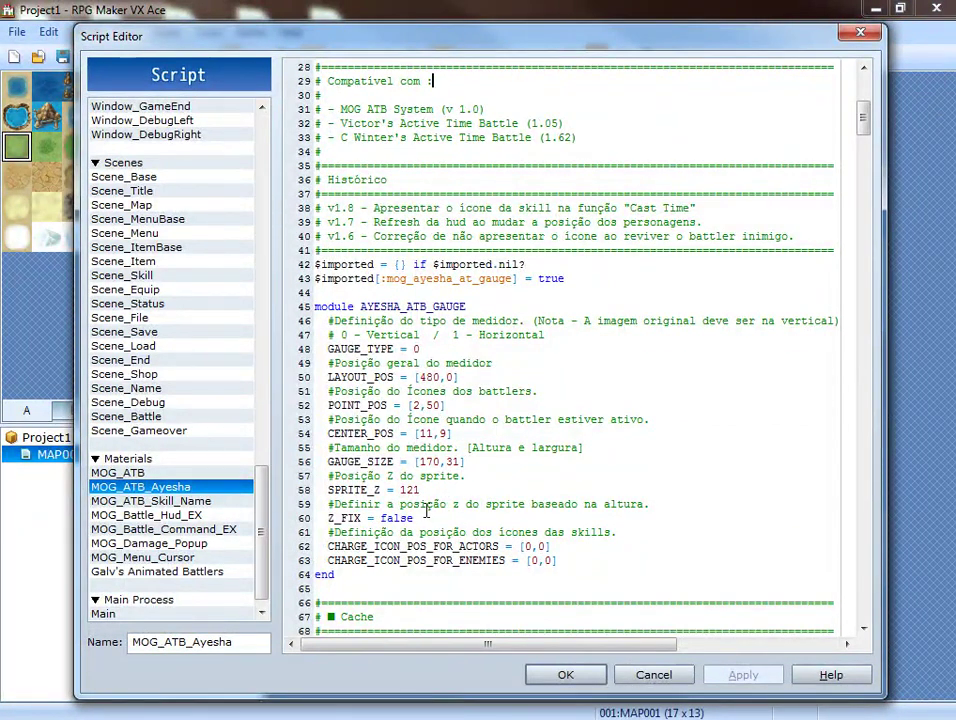
pyautogui.click(444, 351)
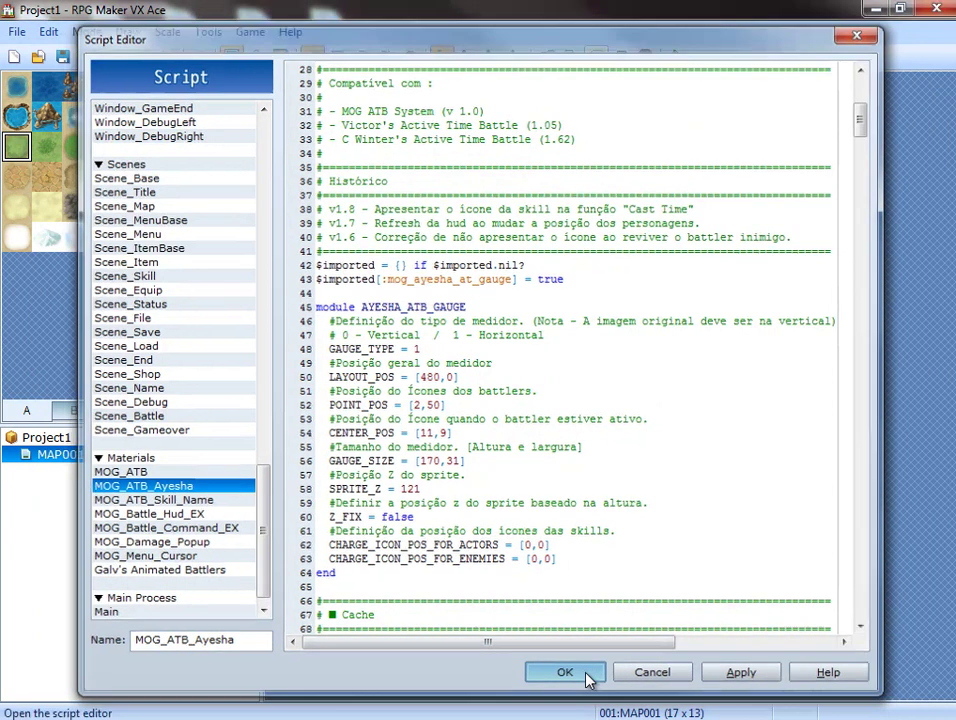
pyautogui.click(598, 674)
# Step: Playtest Project1 without saving and move the game window further left
pyautogui.click(676, 58)
pyautogui.click(461, 409)
pyautogui.moveTo(694, 195); pyautogui.dragTo(489, 207)
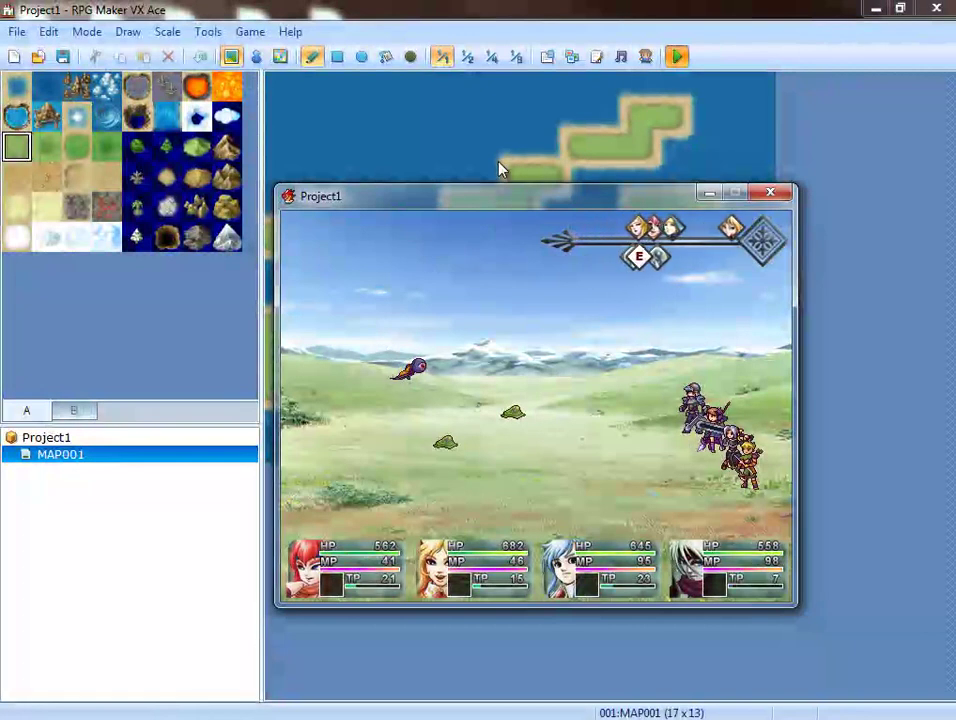
# Step: Order the heroes to Attack in the playtest battle, then close the game window
pyautogui.press('Return')
pyautogui.press('Return')
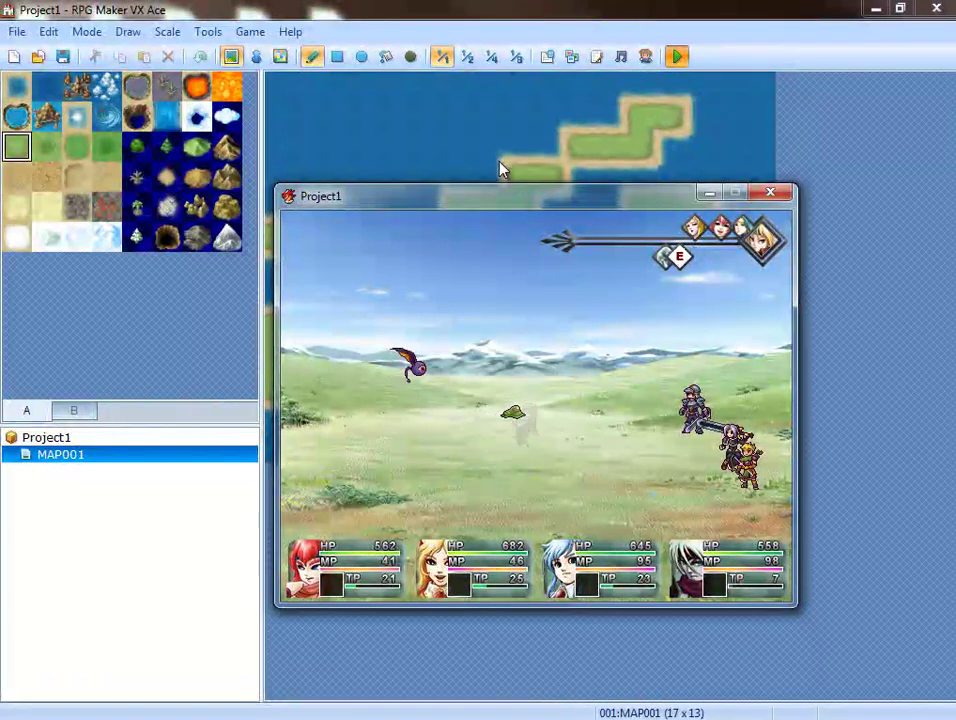
pyautogui.press('Right')
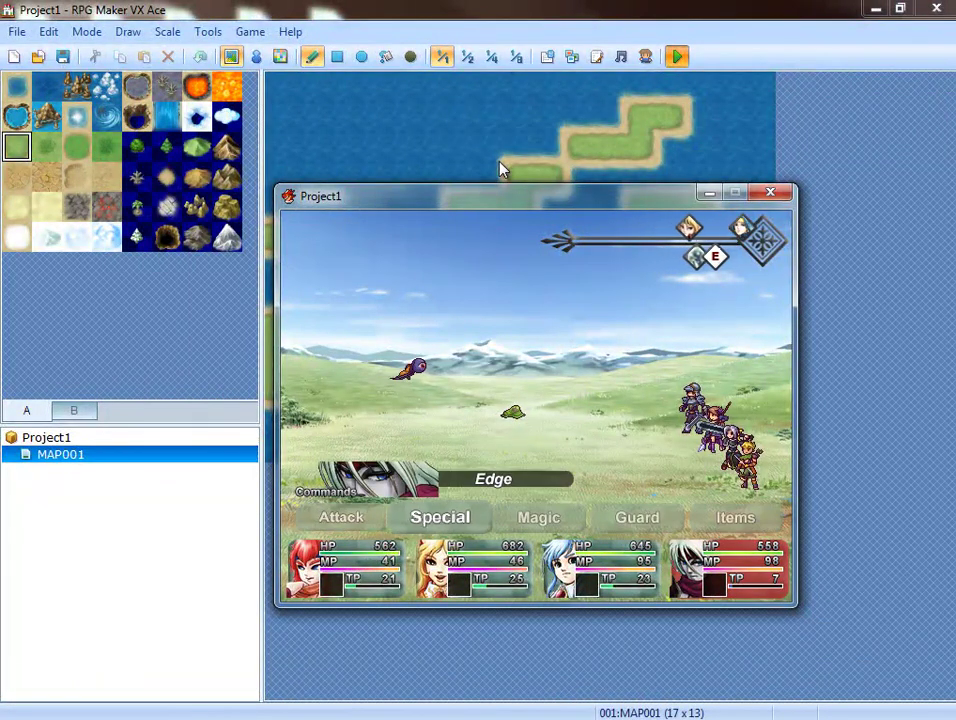
pyautogui.press('Left')
pyautogui.press('Return')
pyautogui.press('Return')
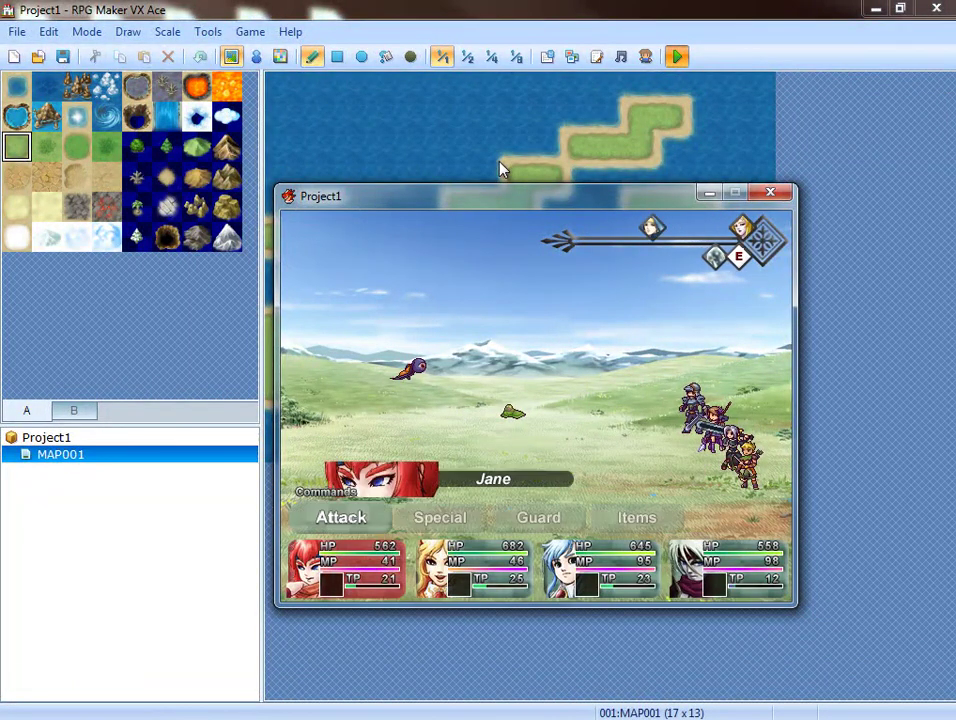
pyautogui.press('Return')
pyautogui.press('Return')
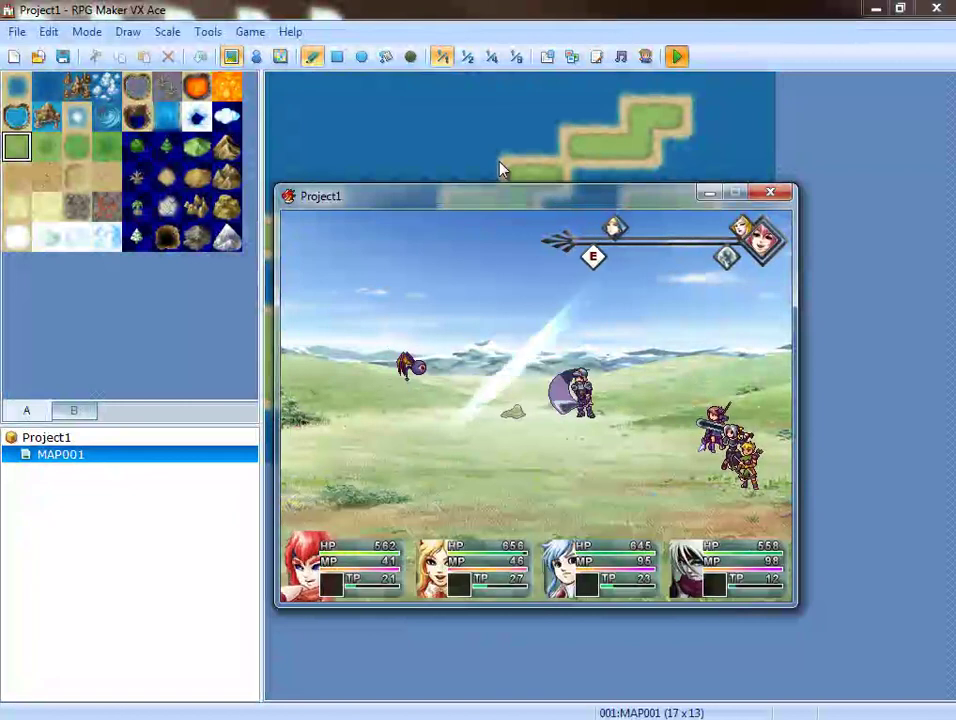
pyautogui.click(778, 192)
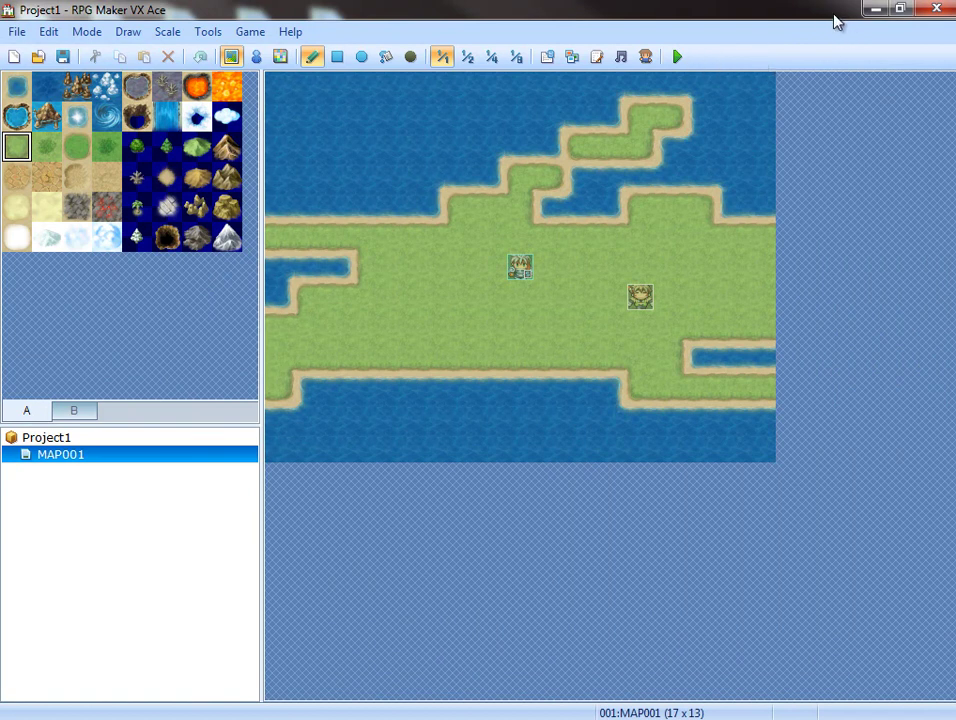
# Step: Minimize the editor, tidy the Explorer windows and open the Battleback_2_3 folder
pyautogui.click(870, 8)
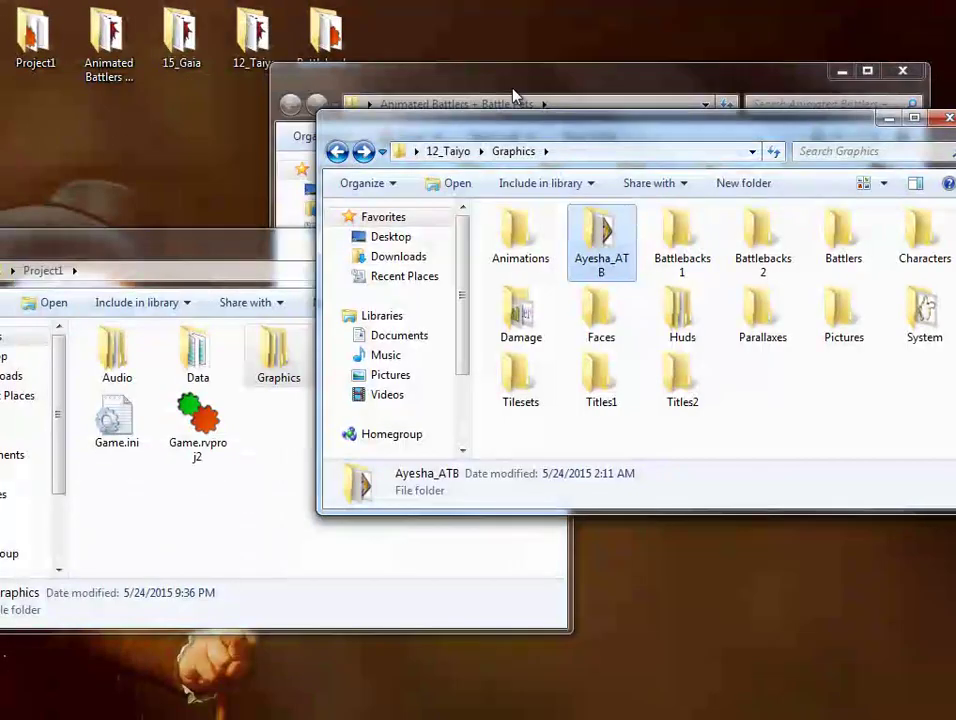
pyautogui.click(314, 70)
pyautogui.moveTo(356, 77); pyautogui.dragTo(365, 122)
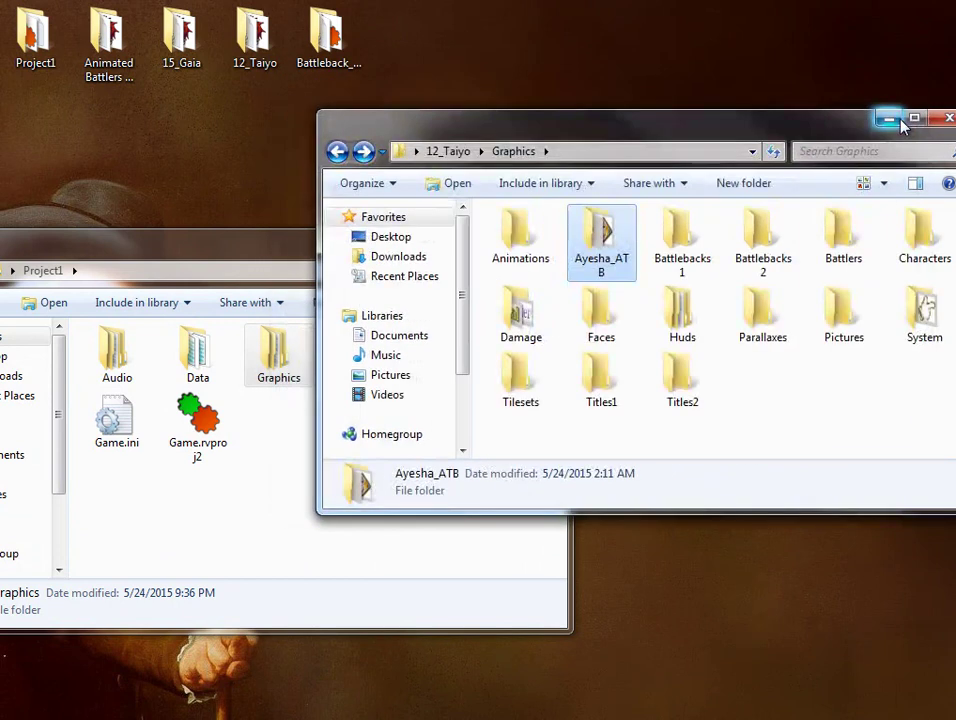
pyautogui.click(949, 119)
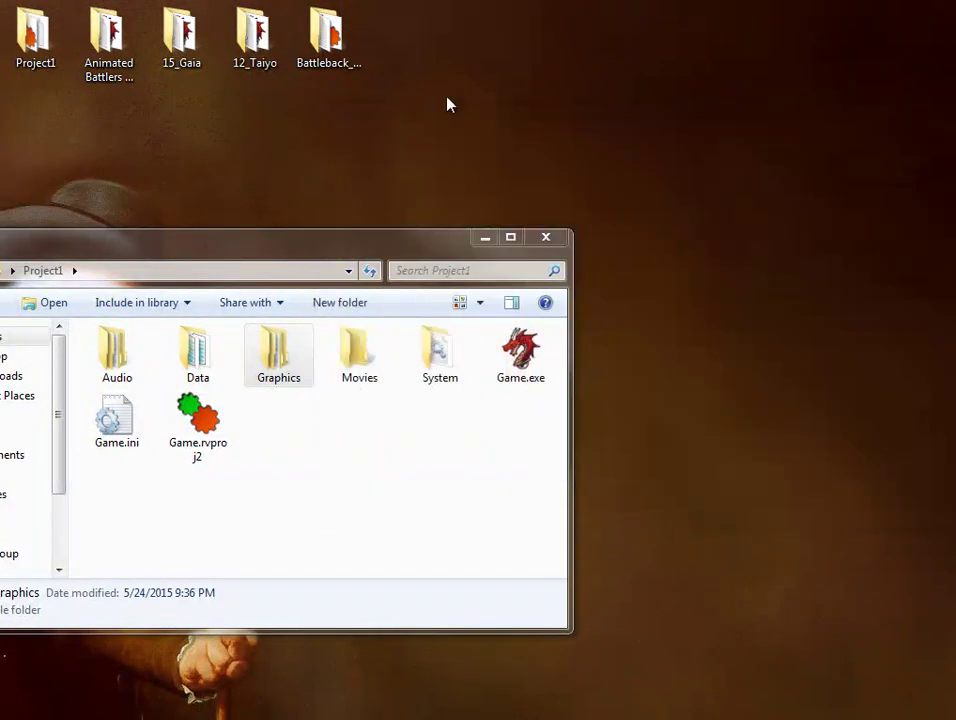
pyautogui.doubleClick(329, 37)
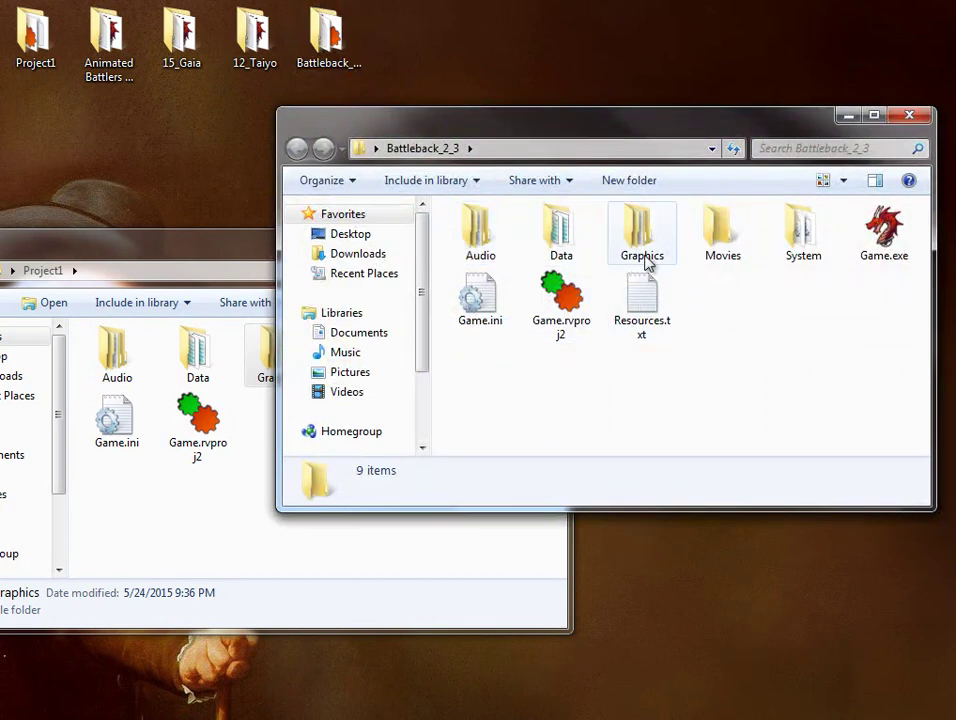
# Step: Copy Battleback_2_3's Graphics into Project1 without replacing existing files, then open its Game.rvproj2
pyautogui.click(645, 238)
pyautogui.moveTo(634, 237); pyautogui.dragTo(210, 556)
pyautogui.moveTo(210, 556); pyautogui.dragTo(209, 551, button='right')
pyautogui.click(258, 582)
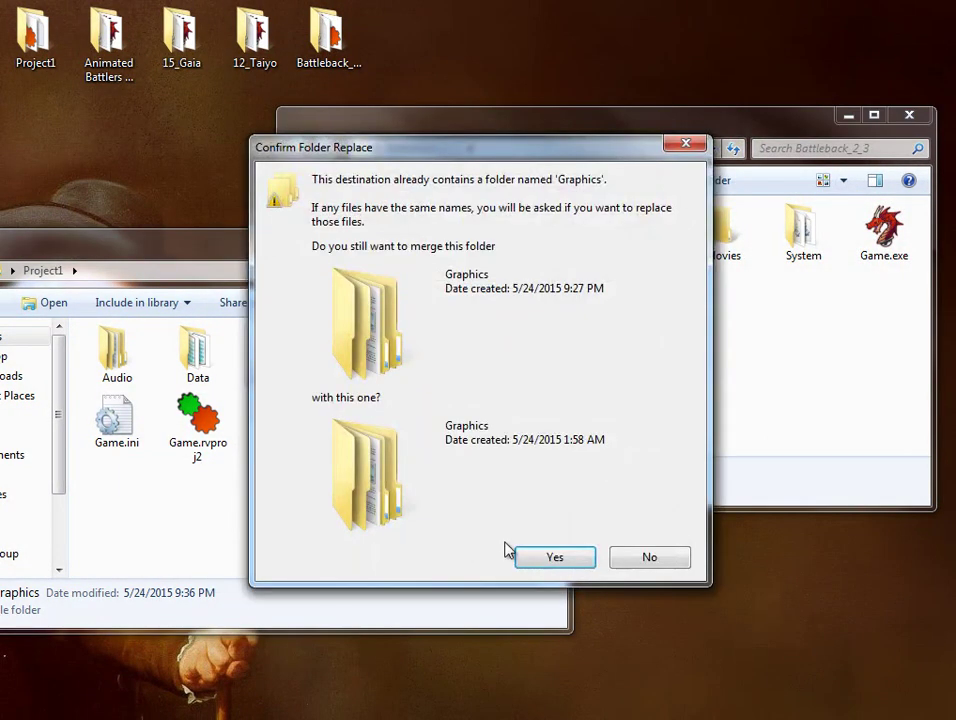
pyautogui.click(540, 557)
pyautogui.click(450, 576)
pyautogui.click(459, 543)
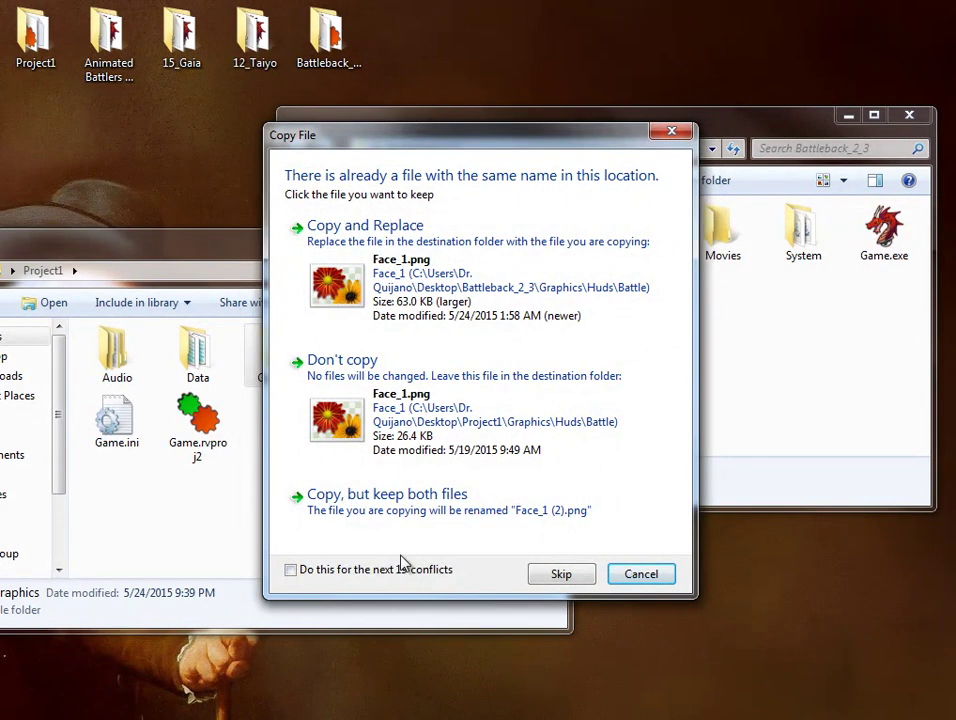
pyautogui.click(469, 420)
pyautogui.click(876, 275)
pyautogui.click(553, 300)
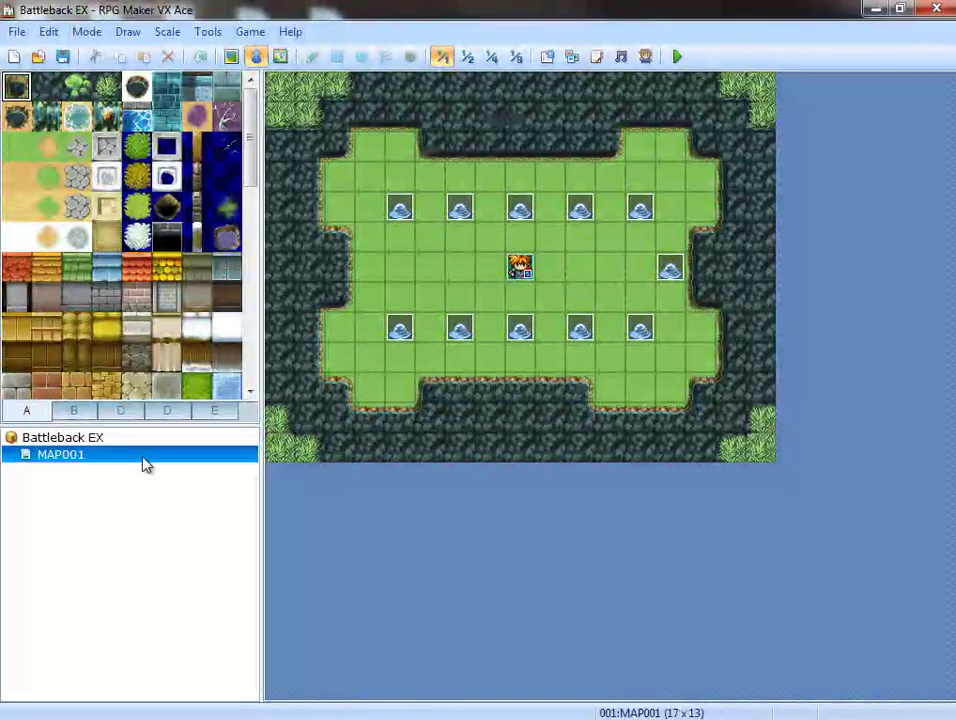
# Step: Copy MOG_Battleback_EX from Battleback EX and paste it above Galv's Animated Battlers in Project1
pyautogui.click(598, 58)
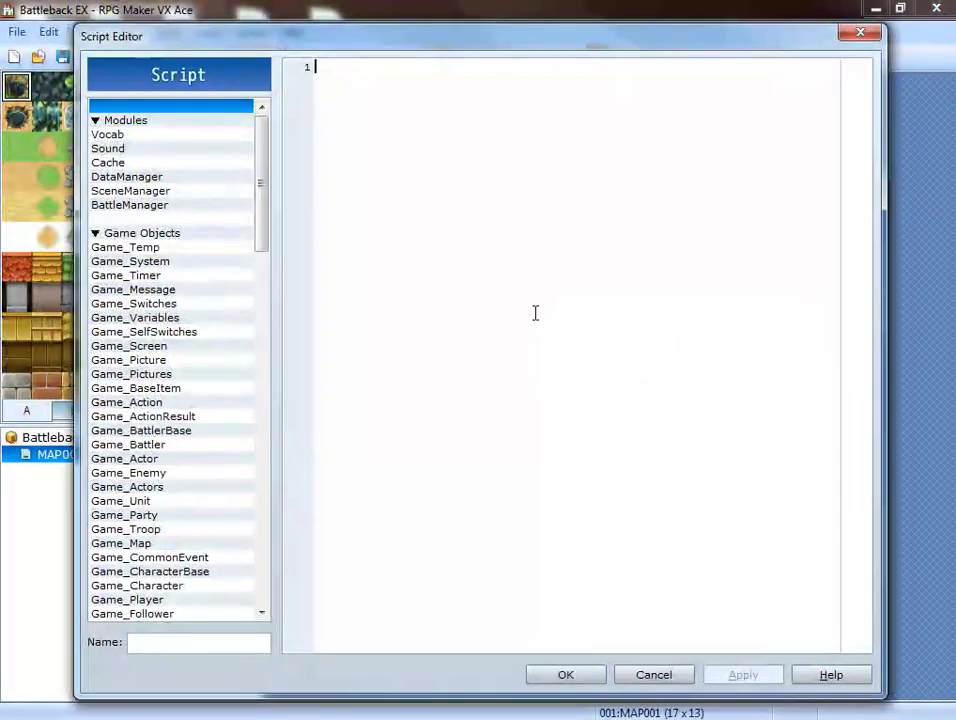
pyautogui.moveTo(274, 165); pyautogui.dragTo(283, 557)
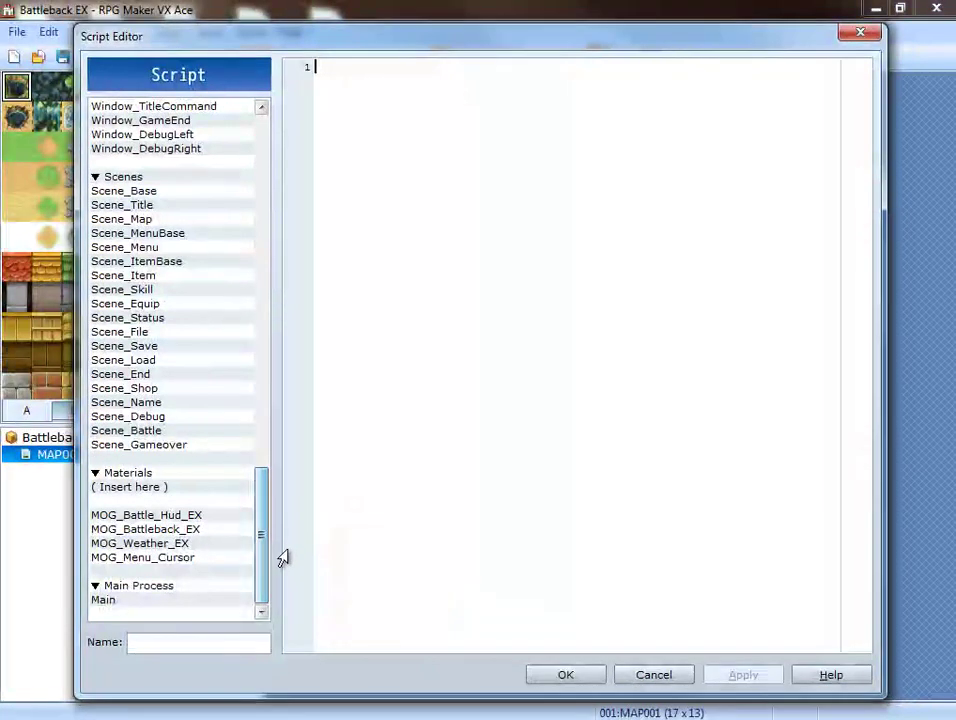
pyautogui.click(205, 533)
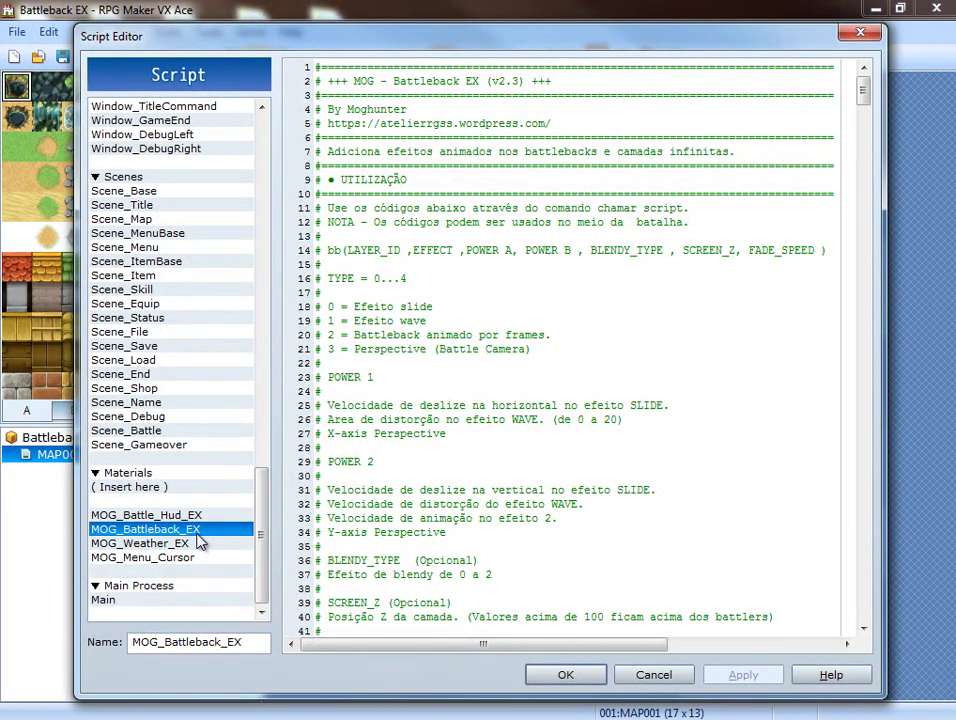
pyautogui.rightClick(205, 540)
pyautogui.click(240, 586)
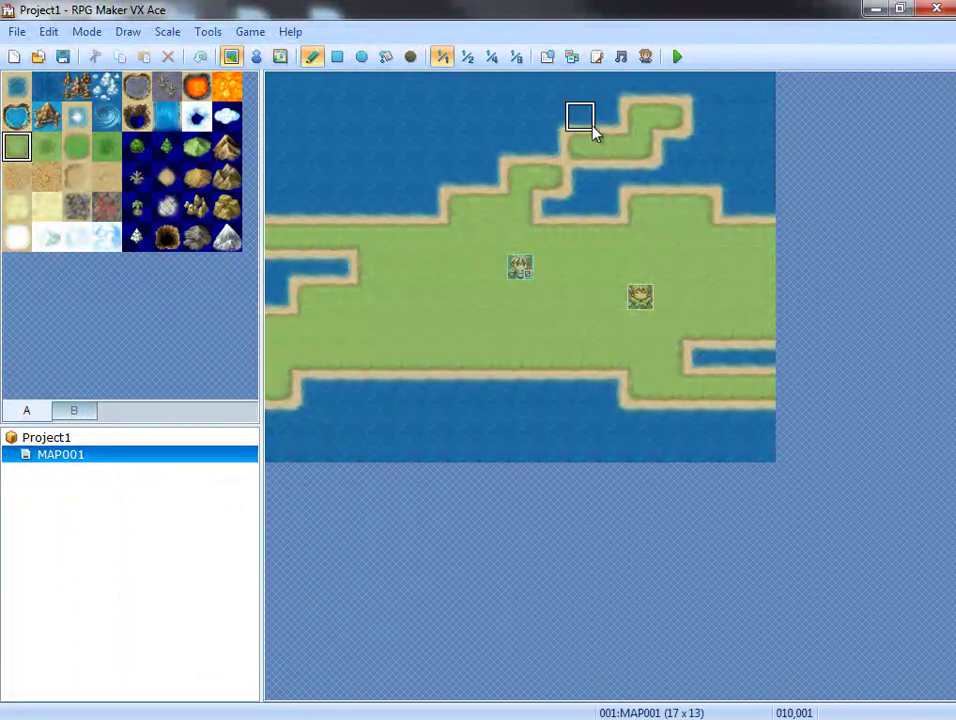
pyautogui.click(595, 58)
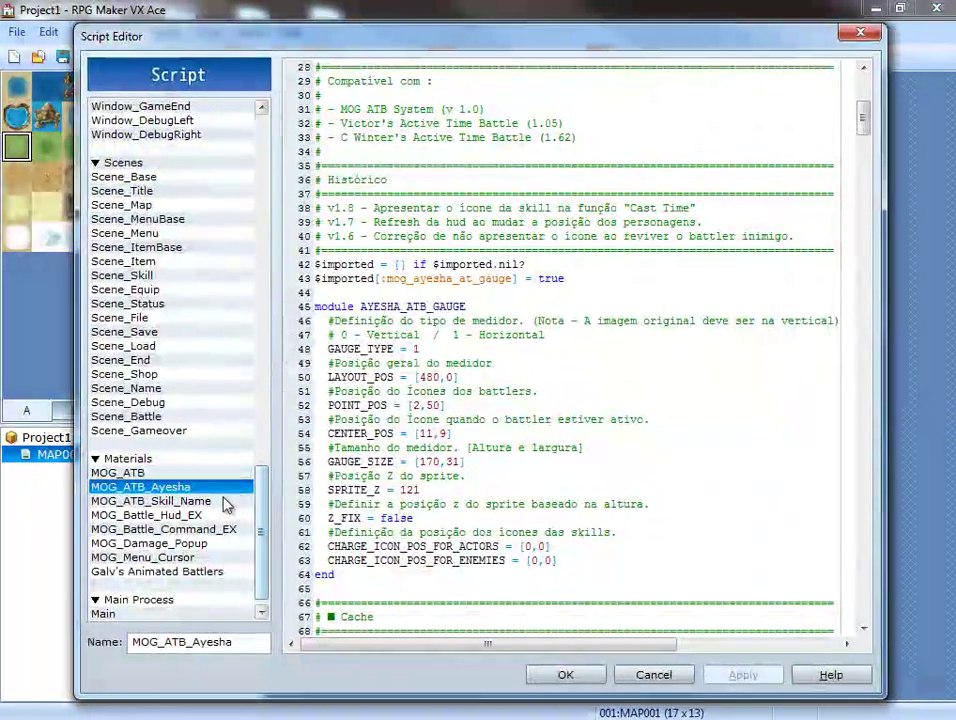
pyautogui.click(155, 571)
pyautogui.rightClick(153, 569)
pyautogui.click(199, 640)
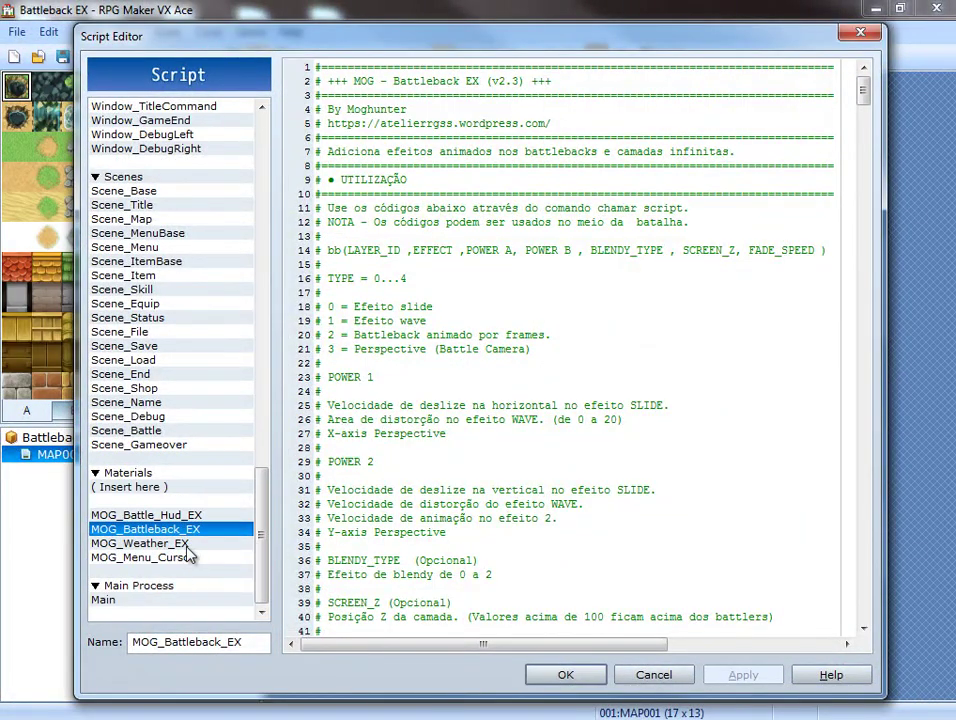
# Step: Copy MOG_Weather_EX and paste it above Galv's Animated Battlers in Project1
pyautogui.click(186, 545)
pyautogui.rightClick(188, 548)
pyautogui.click(245, 602)
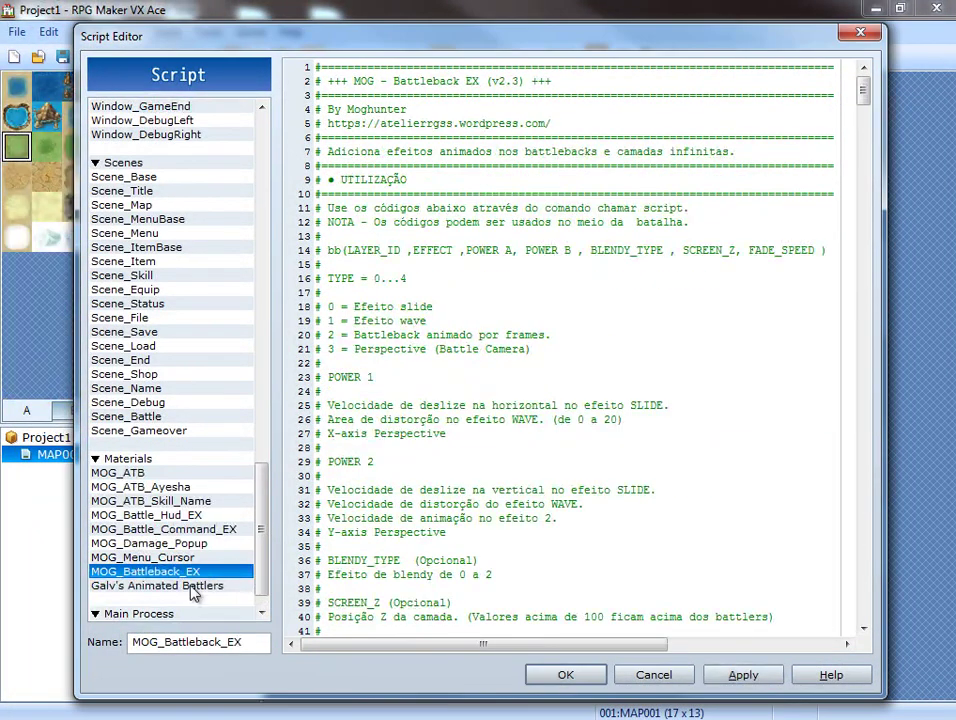
pyautogui.click(193, 588)
pyautogui.rightClick(188, 596)
pyautogui.click(232, 524)
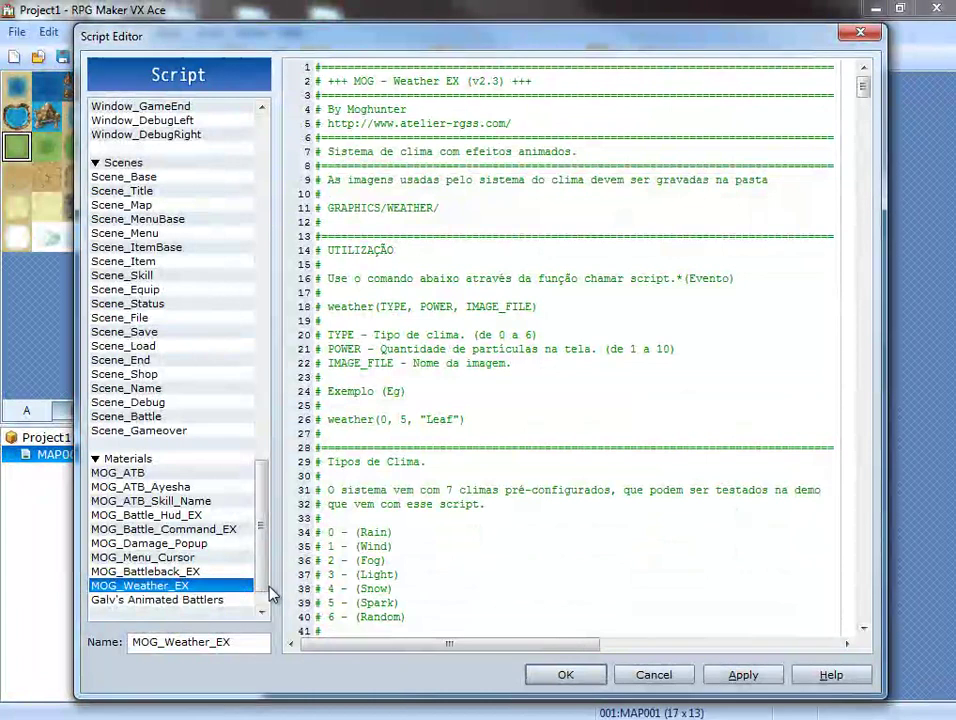
# Step: Review the pasted MOG_Battleback_EX script, then apply and save Project1's scripts
pyautogui.scroll(-15, 491, 352)
pyautogui.scroll(-12, 437, 342)
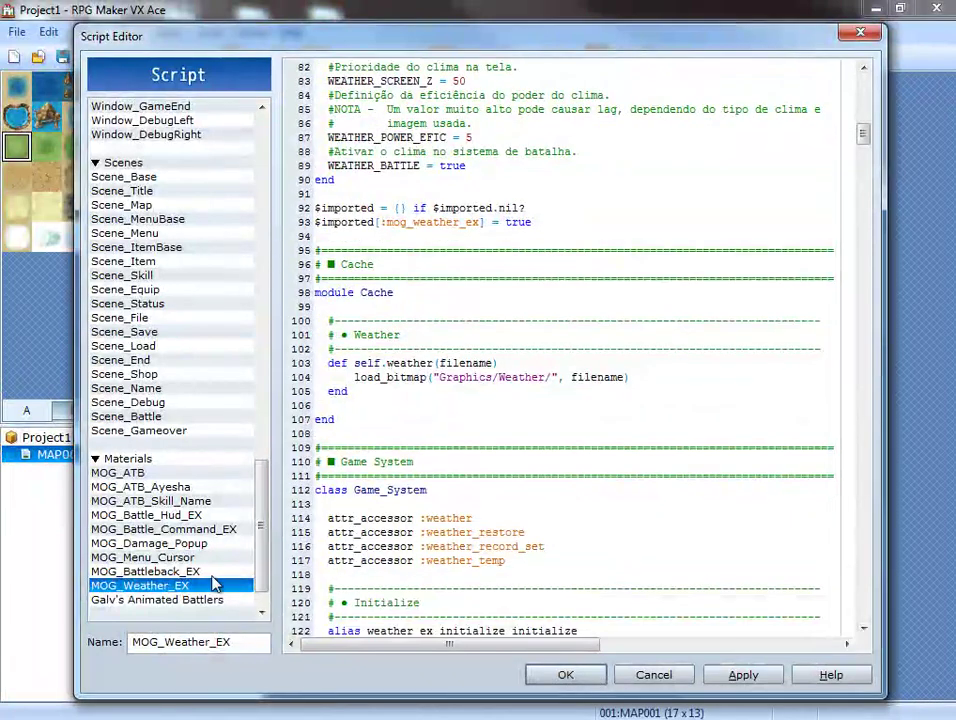
pyautogui.click(190, 572)
pyautogui.scroll(-20, 452, 418)
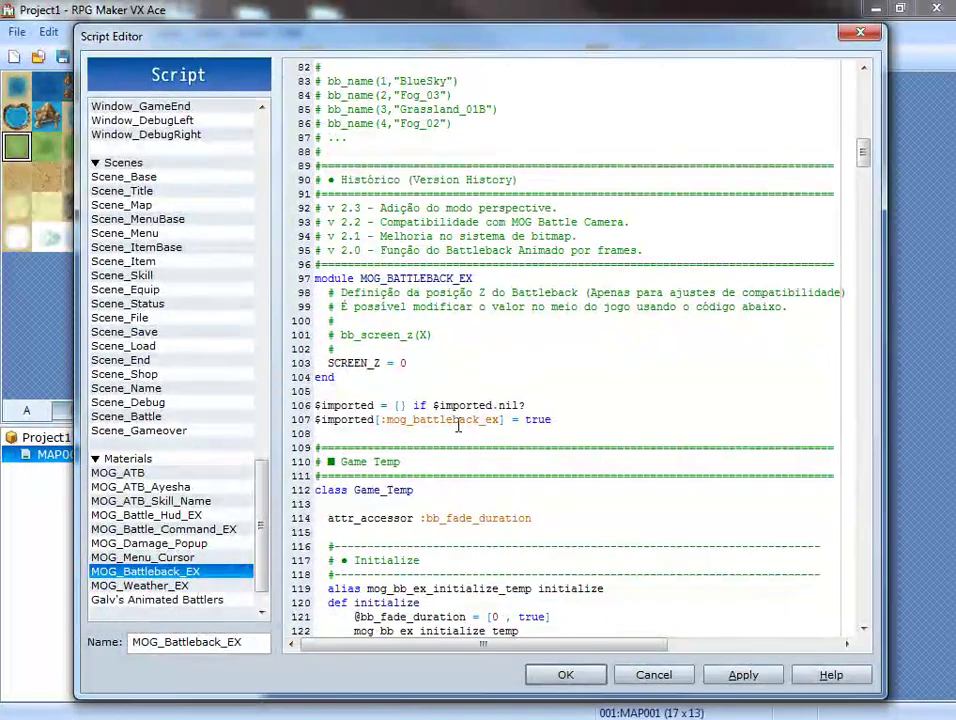
pyautogui.scroll(-12, 460, 420)
pyautogui.scroll(20, 465, 420)
pyautogui.click(743, 676)
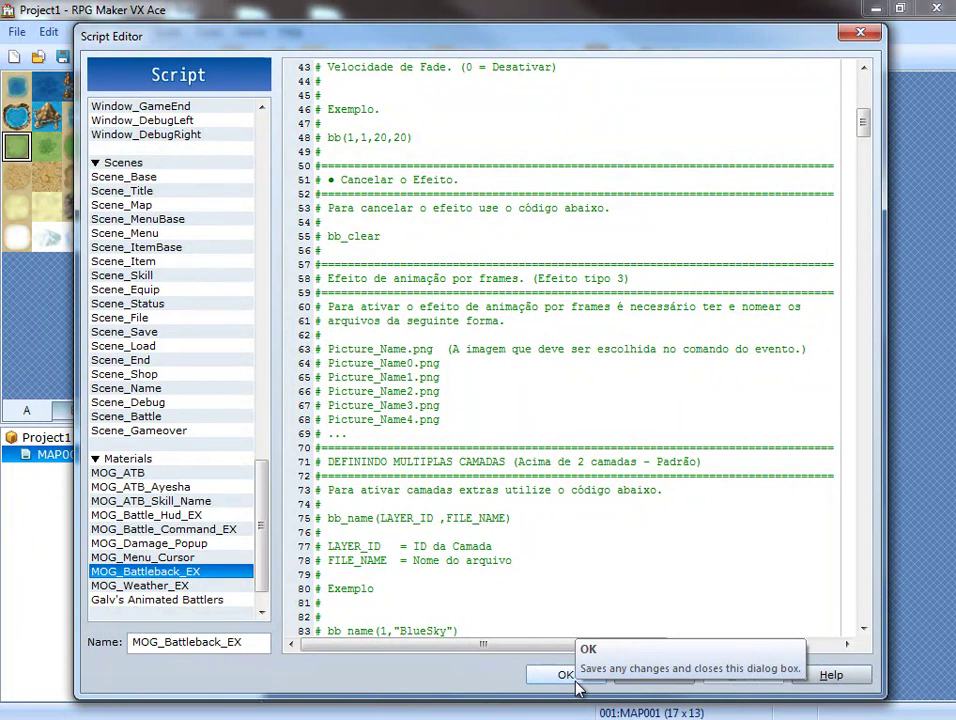
pyautogui.click(566, 676)
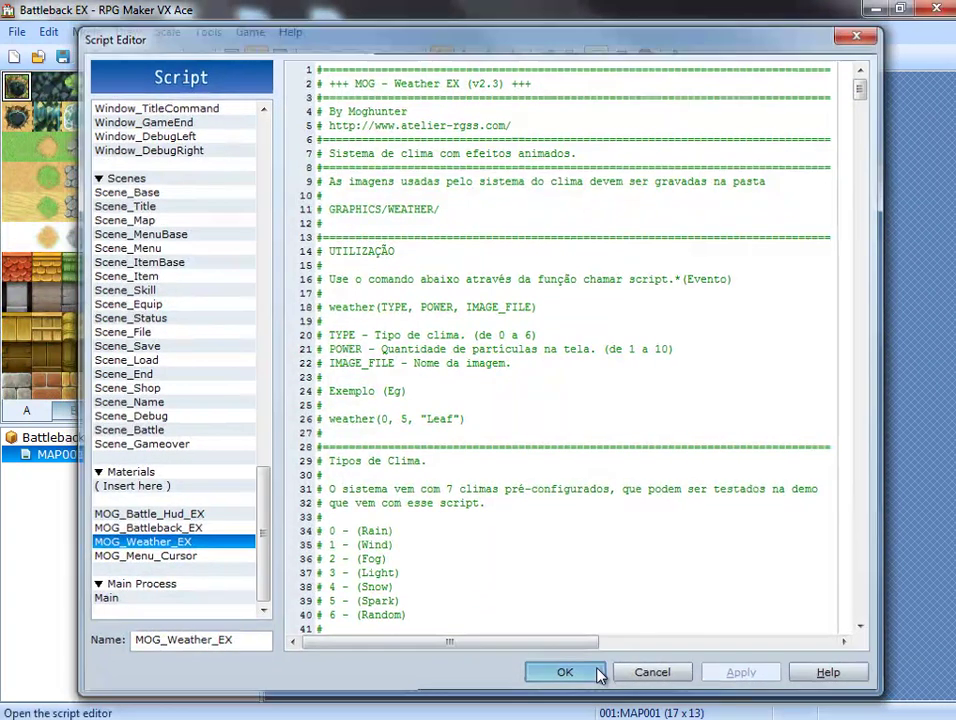
# Step: Copy Battleback EX's arena MAP001 into Project1 as MAP002
pyautogui.click(561, 673)
pyautogui.rightClick(72, 471)
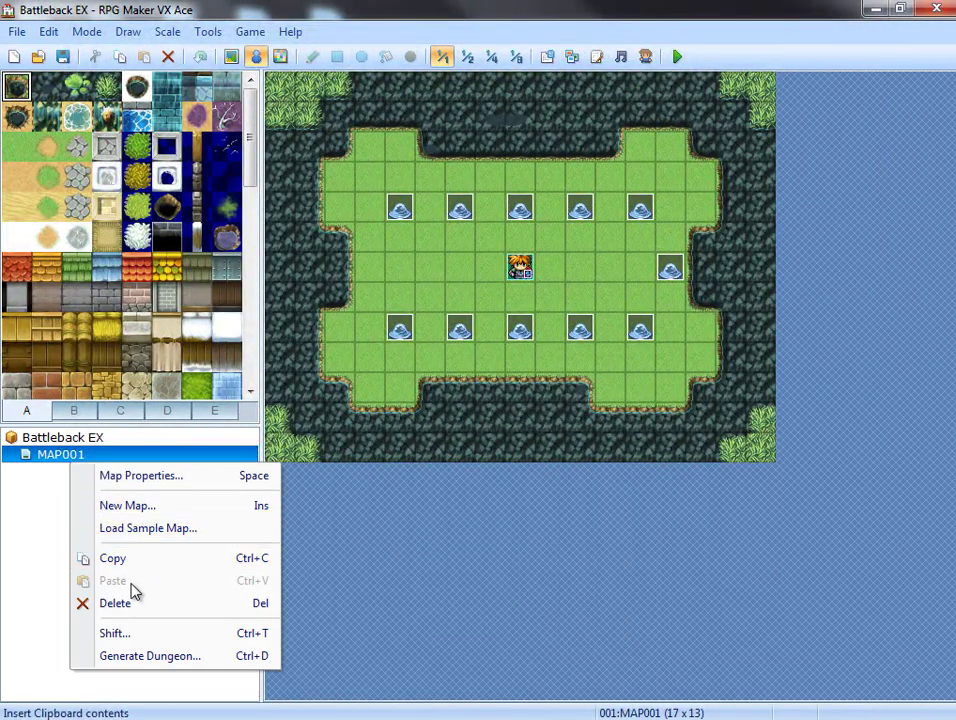
pyautogui.click(126, 560)
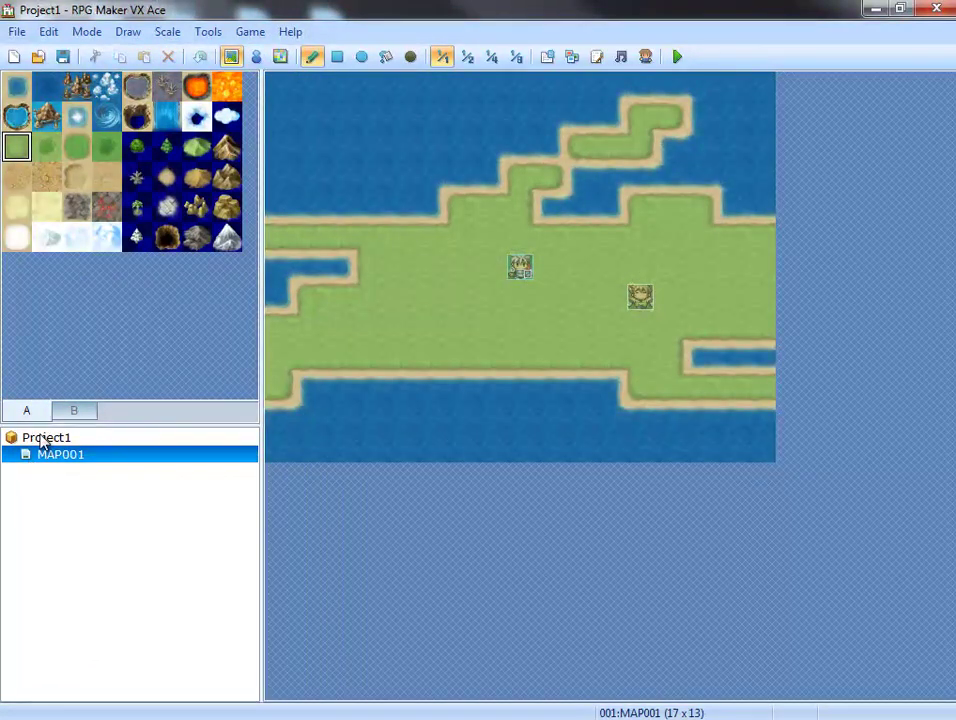
pyautogui.rightClick(44, 440)
pyautogui.click(90, 521)
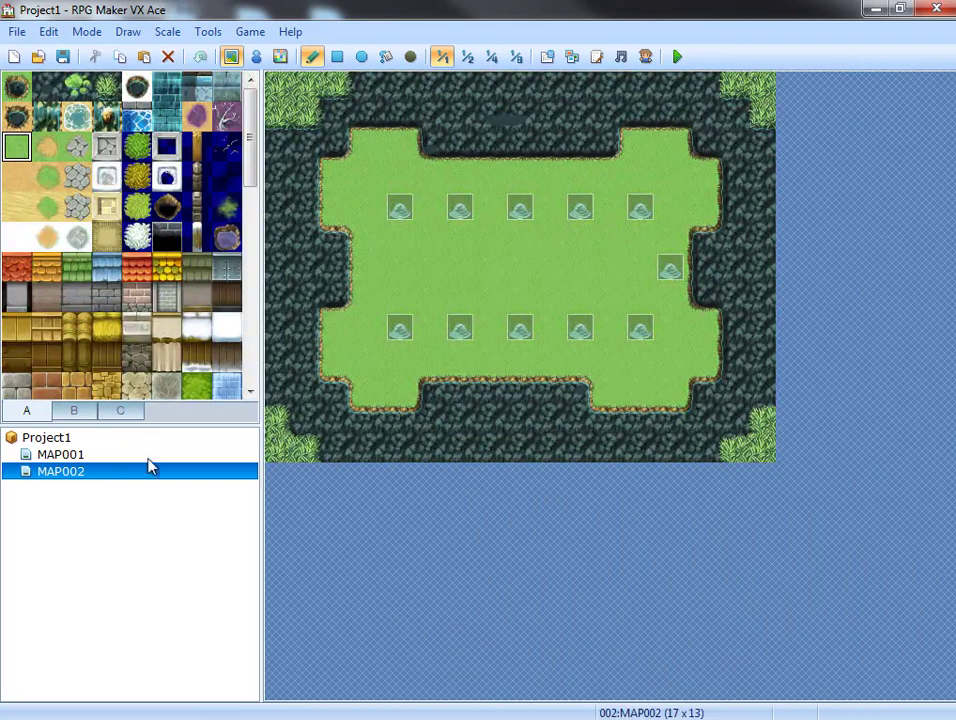
# Step: In Event mode, set a MAP002 tile as the player's starting position
pyautogui.click(256, 57)
pyautogui.rightClick(440, 272)
pyautogui.moveTo(512, 437)
pyautogui.click(694, 438)
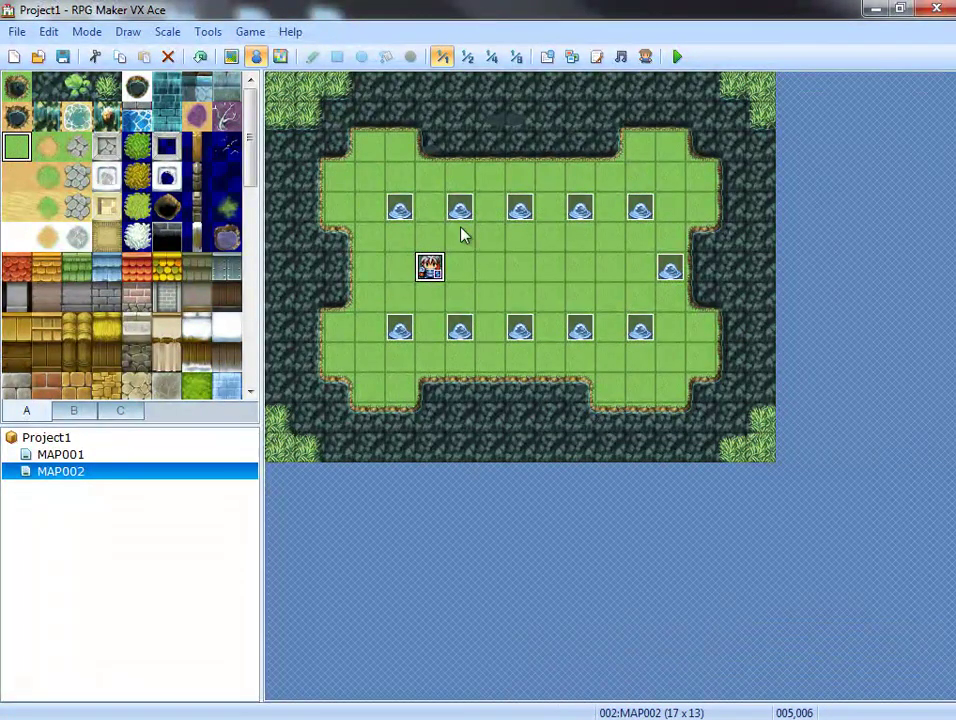
pyautogui.doubleClick(398, 208)
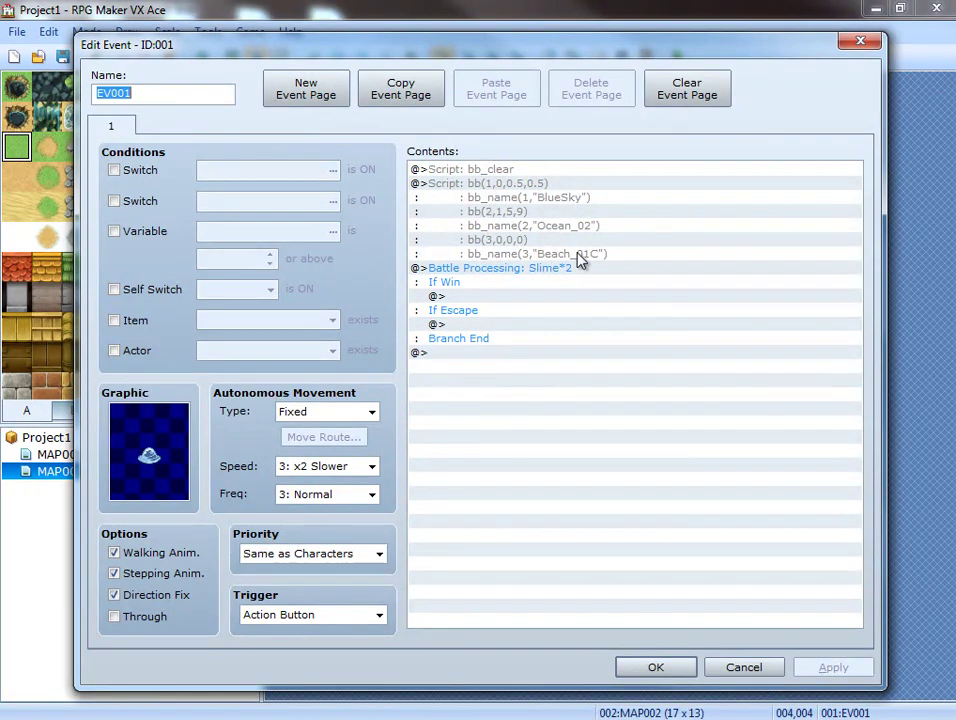
pyautogui.click(656, 668)
pyautogui.doubleClick(578, 210)
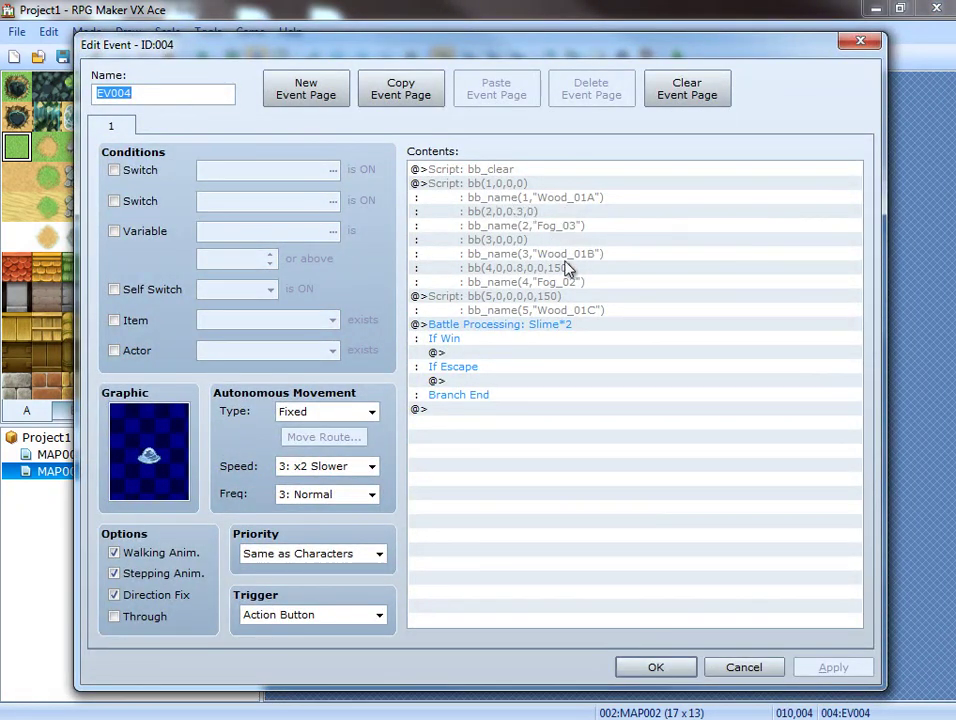
pyautogui.click(672, 668)
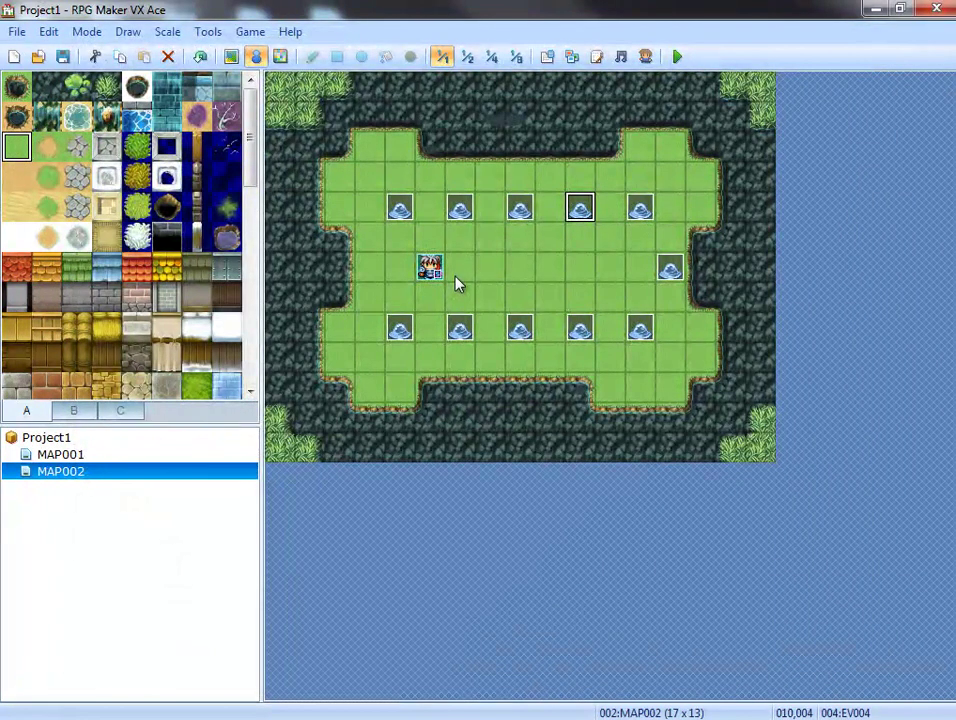
# Step: Save and playtest Project1, move the game window into view and start a new game
pyautogui.click(677, 57)
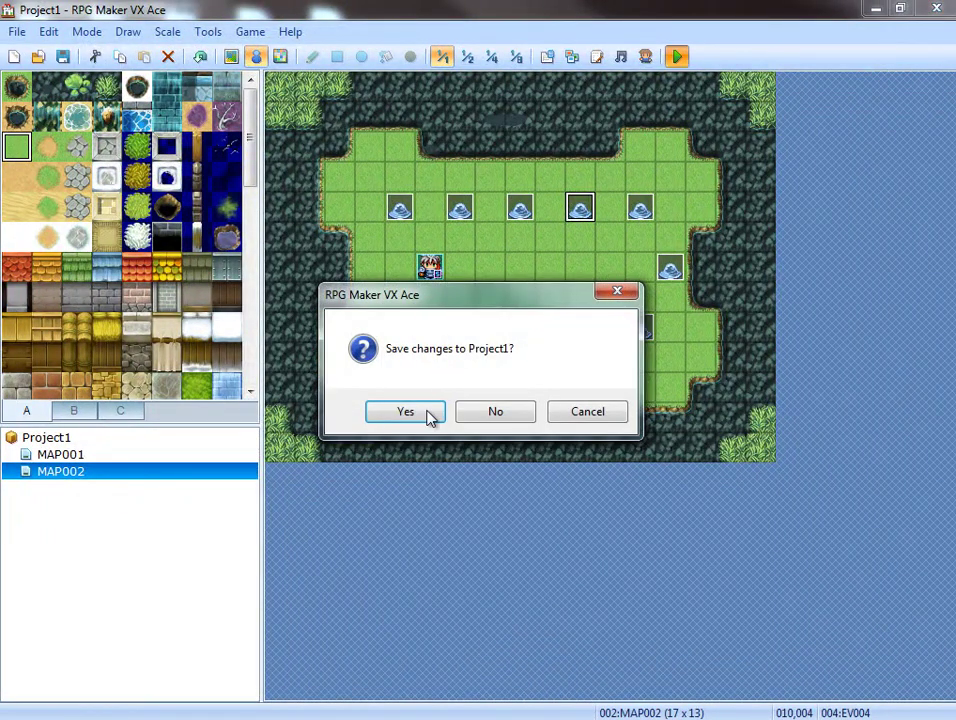
pyautogui.click(427, 414)
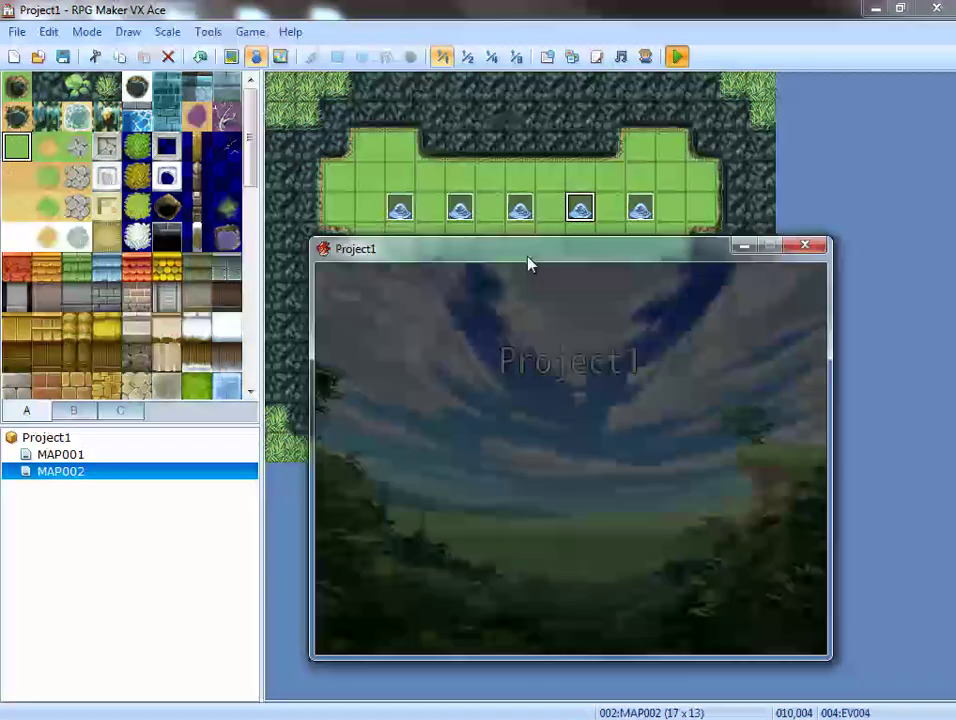
pyautogui.moveTo(527, 265); pyautogui.dragTo(410, 215)
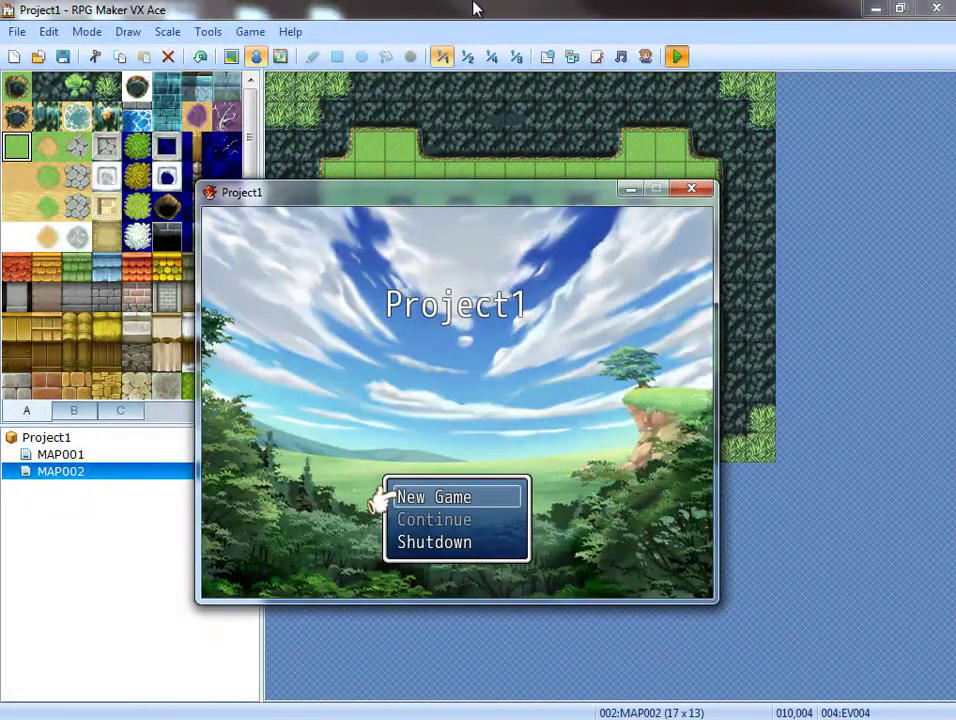
pyautogui.press('Return')
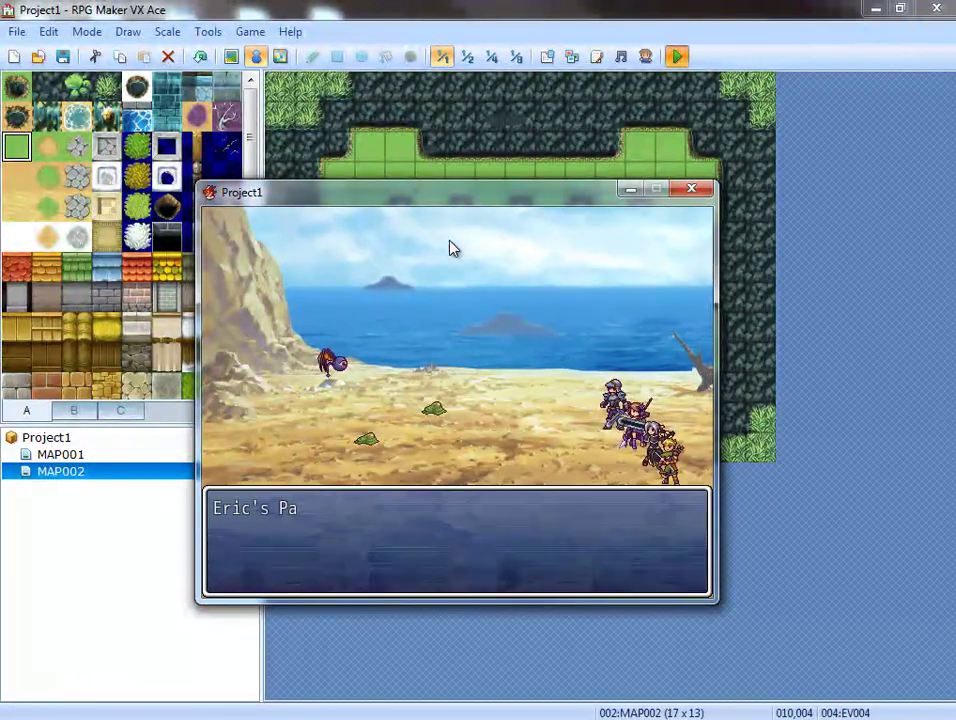
# Step: Attack with each hero until the canyon battle is won, then dismiss the victory message
pyautogui.press('Return')
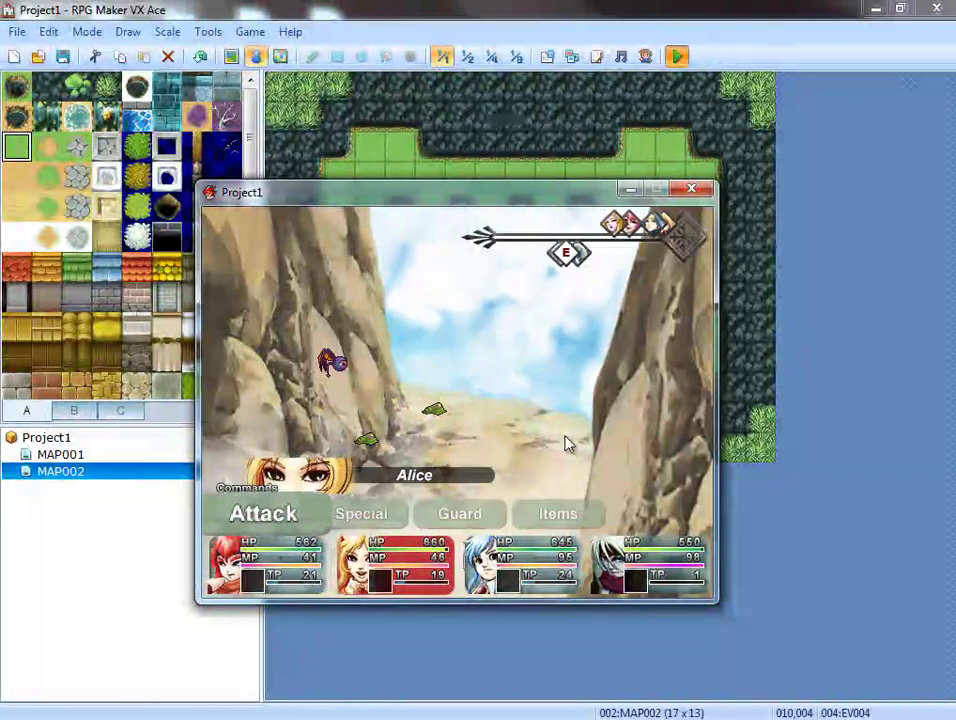
pyautogui.press('Return')
pyautogui.press('Return')
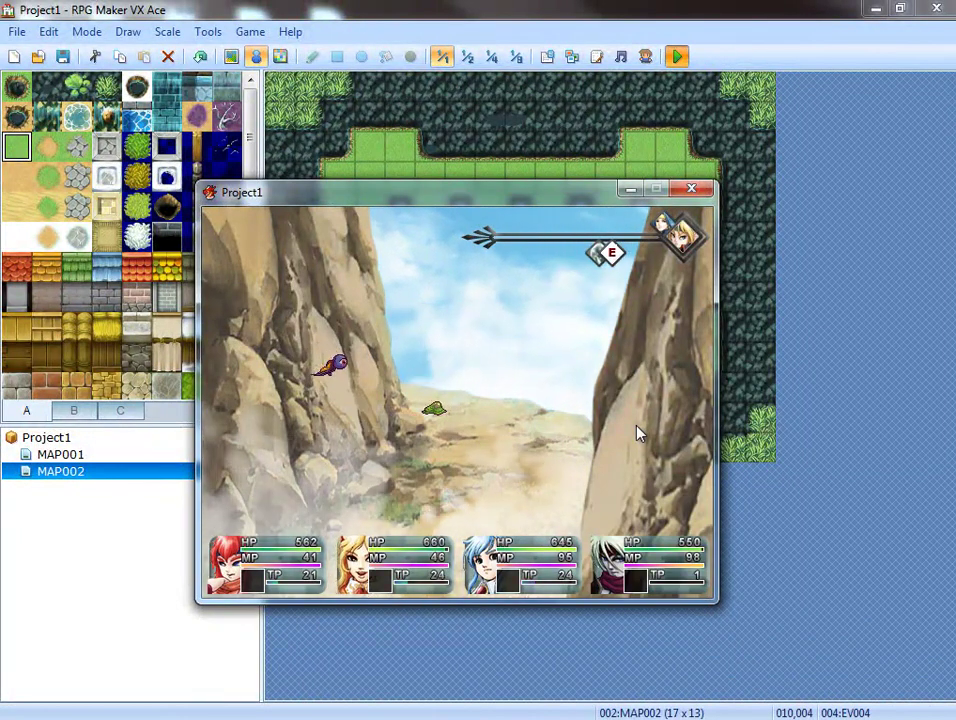
pyautogui.press('Return')
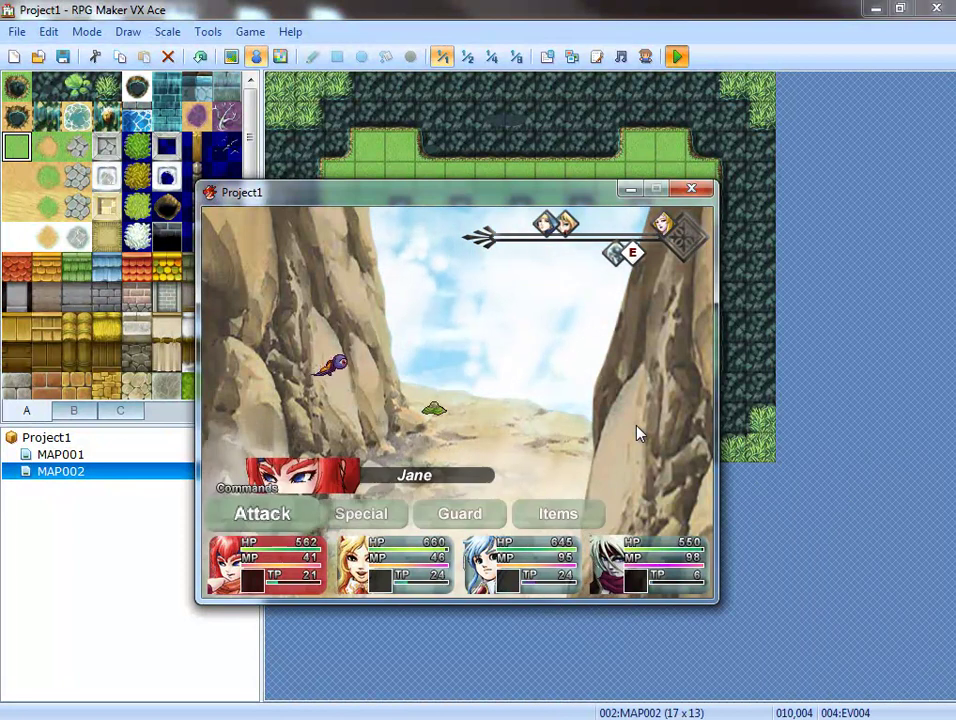
pyautogui.press('Return')
pyautogui.press('Return')
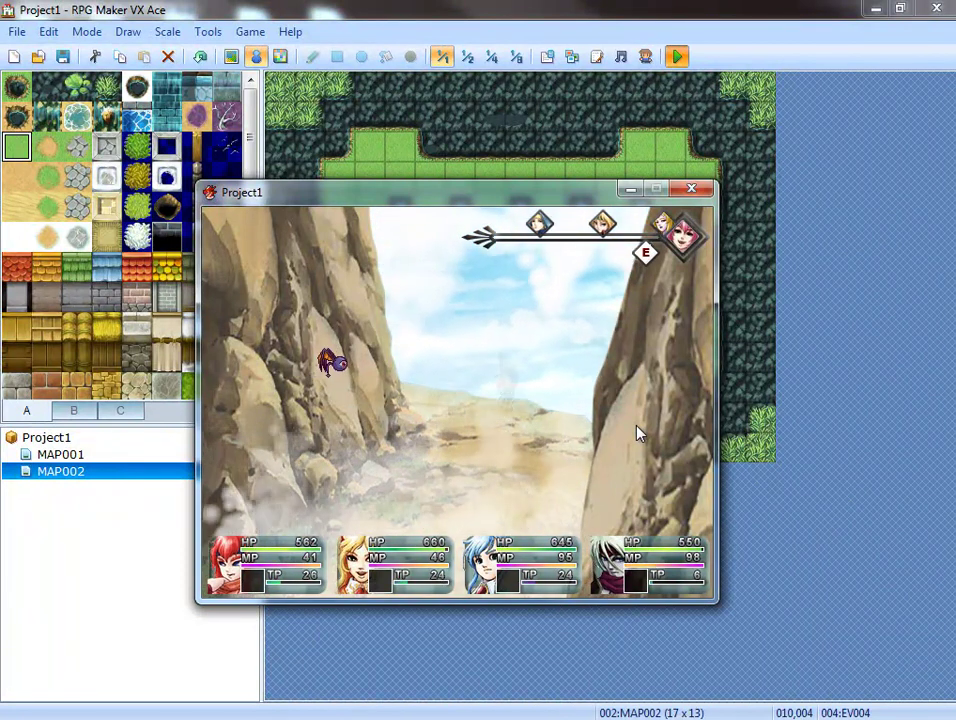
pyautogui.press('Return')
pyautogui.press('Return')
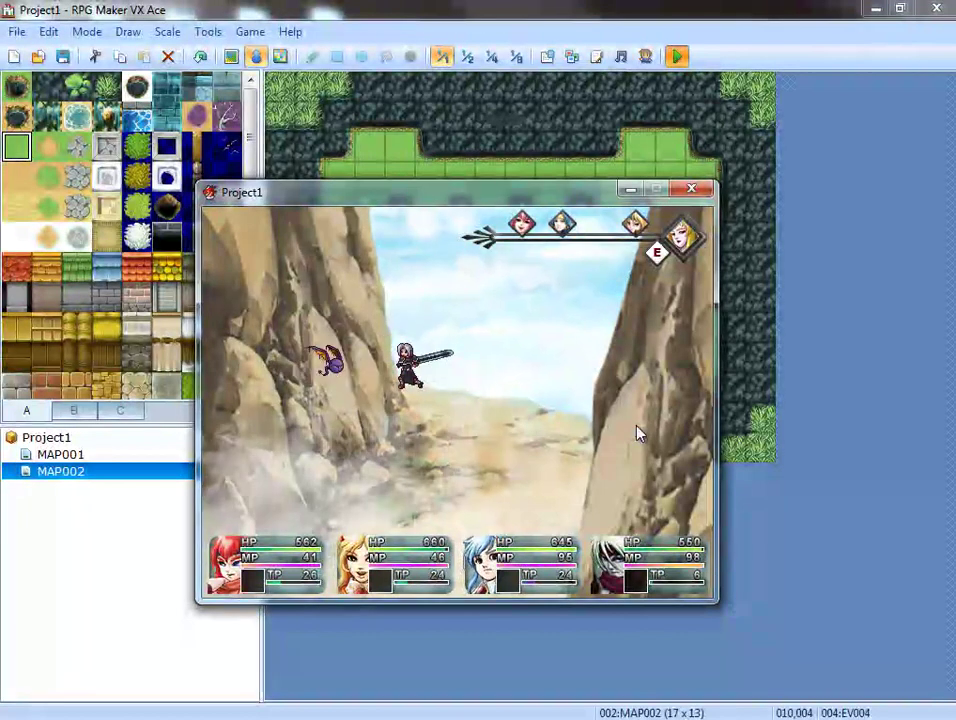
pyautogui.press('Return')
pyautogui.press('Return')
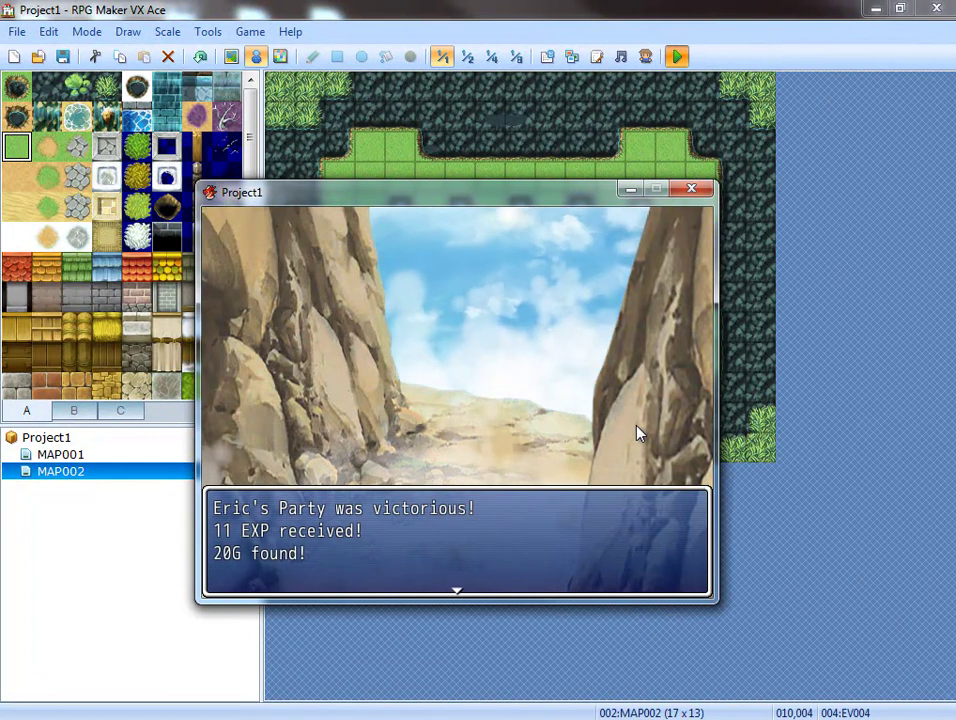
pyautogui.press('Return')
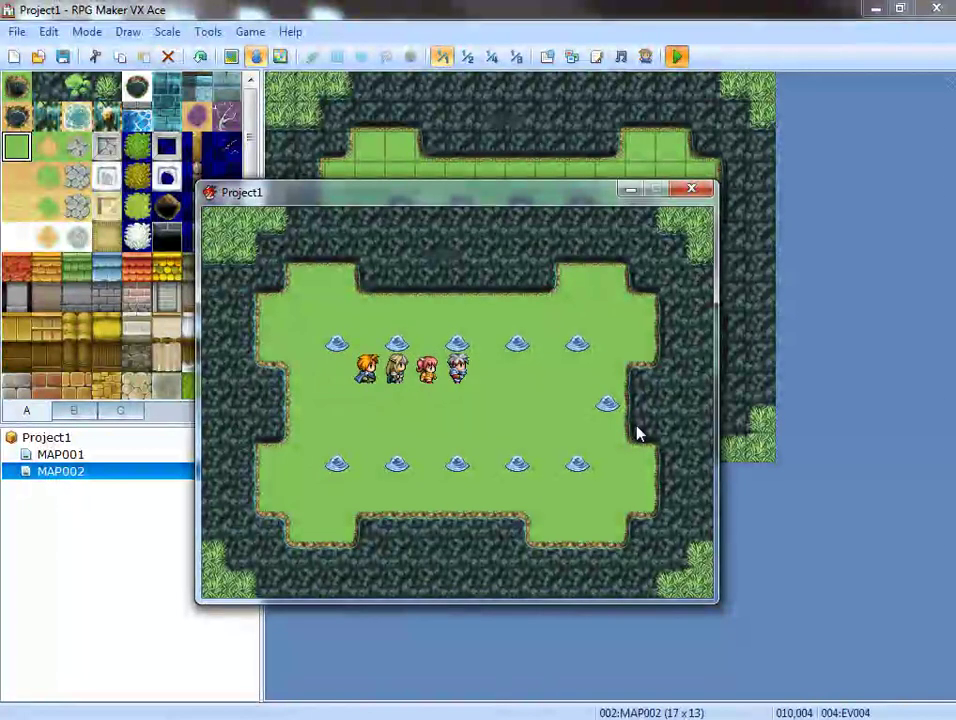
# Step: Walk the party down and left across MAP002 until a random battle starts
pyautogui.press('Down')
pyautogui.press('Down')
pyautogui.press('Left')
pyautogui.press('Left')
pyautogui.press('Left')
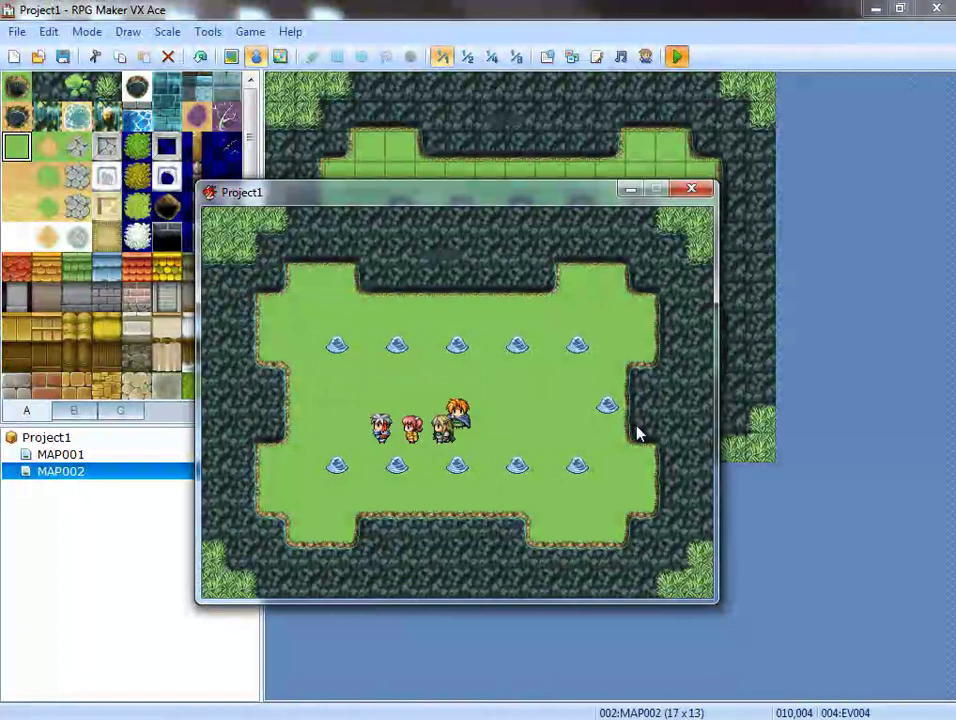
pyautogui.press('Left')
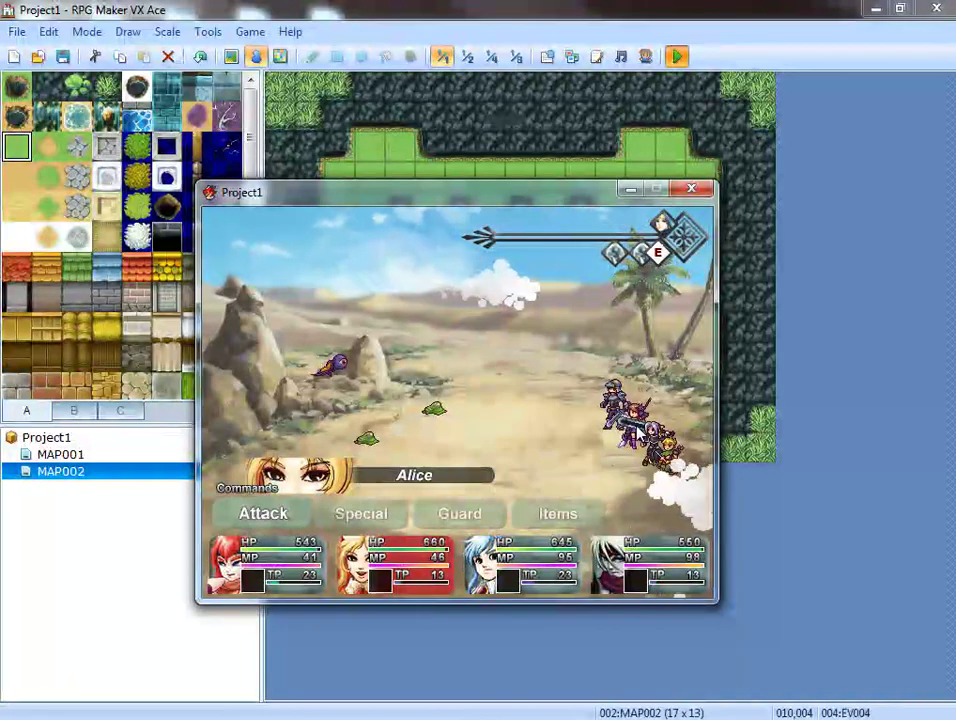
# Step: Check the hero's Special skills, order an Attack on an enemy, and cycle the commands
pyautogui.press('Return')
pyautogui.press('Escape')
pyautogui.press('Left')
pyautogui.press('Return')
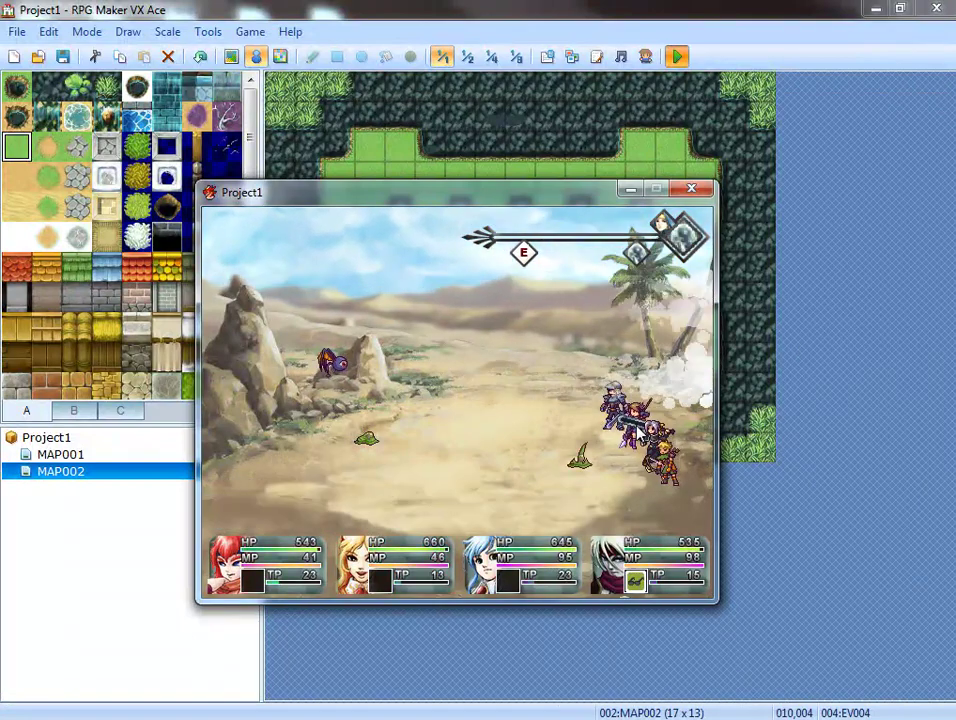
pyautogui.press('Return')
pyautogui.press('Return')
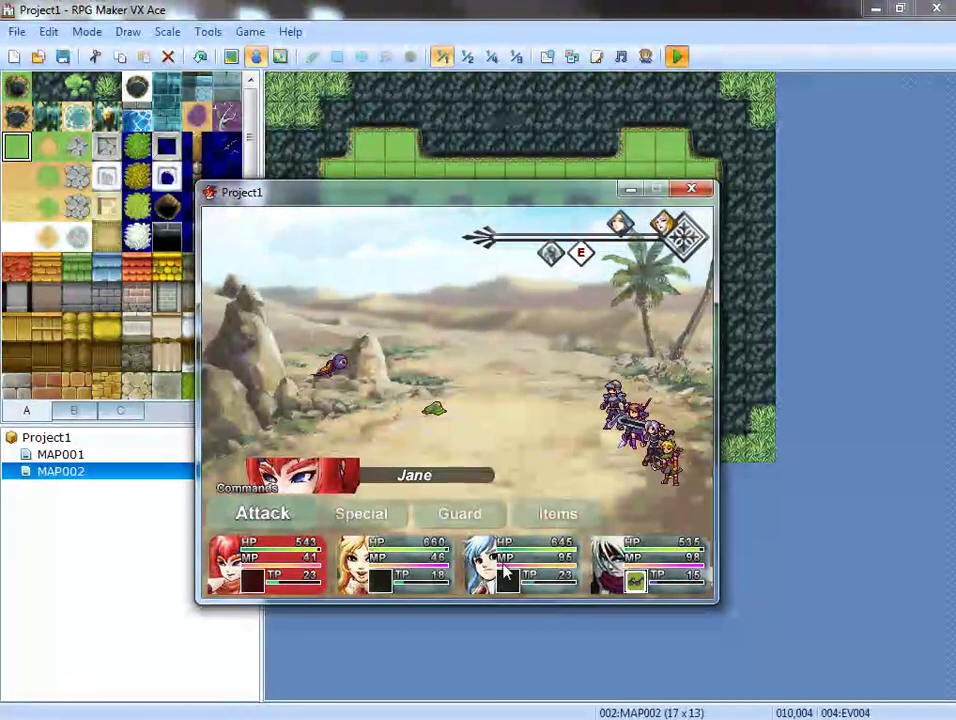
pyautogui.press('Right')
pyautogui.press('Right')
pyautogui.press('Right')
pyautogui.press('Right')
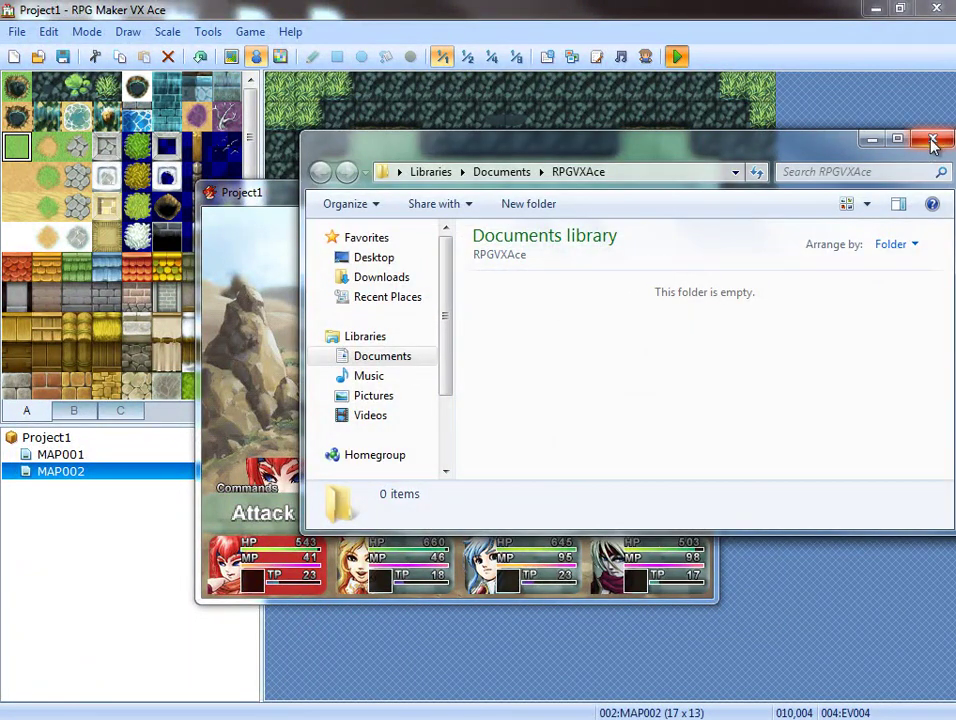
# Step: Close the Documents window, launch RPG Maker VX Ace and create a new project named Project12
pyautogui.click(932, 140)
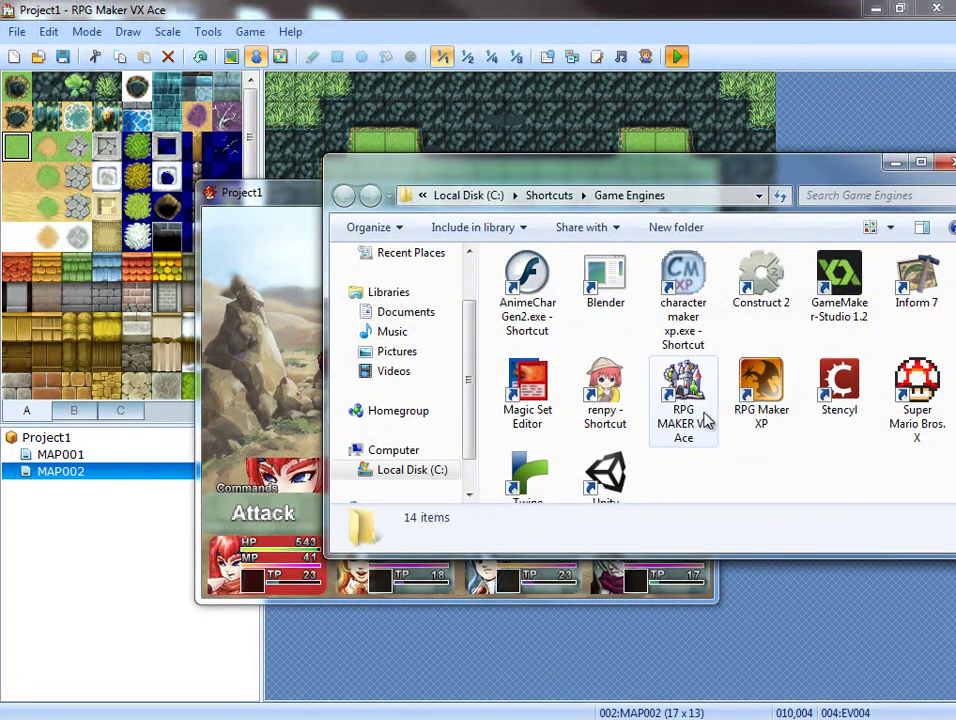
pyautogui.doubleClick(683, 387)
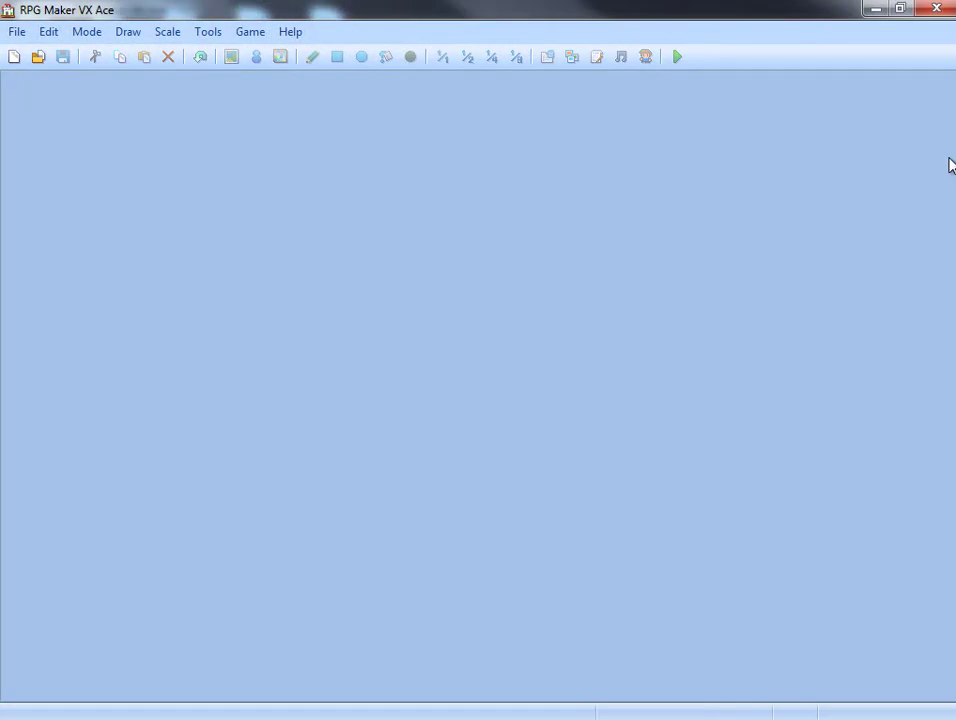
pyautogui.click(14, 56)
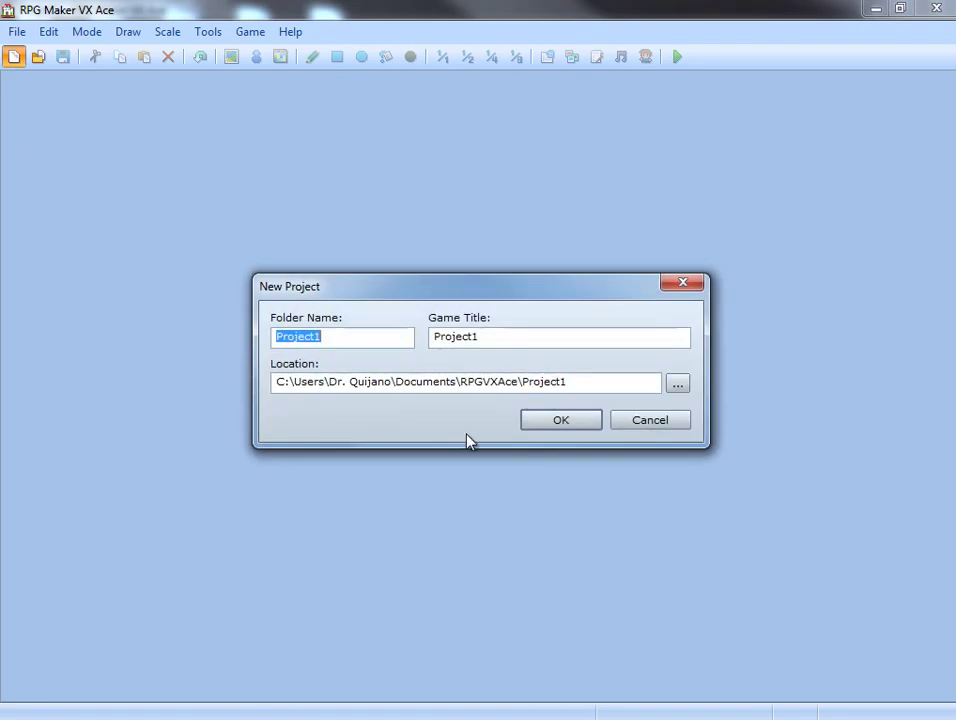
pyautogui.click(366, 333)
pyautogui.write('2')
pyautogui.click(560, 420)
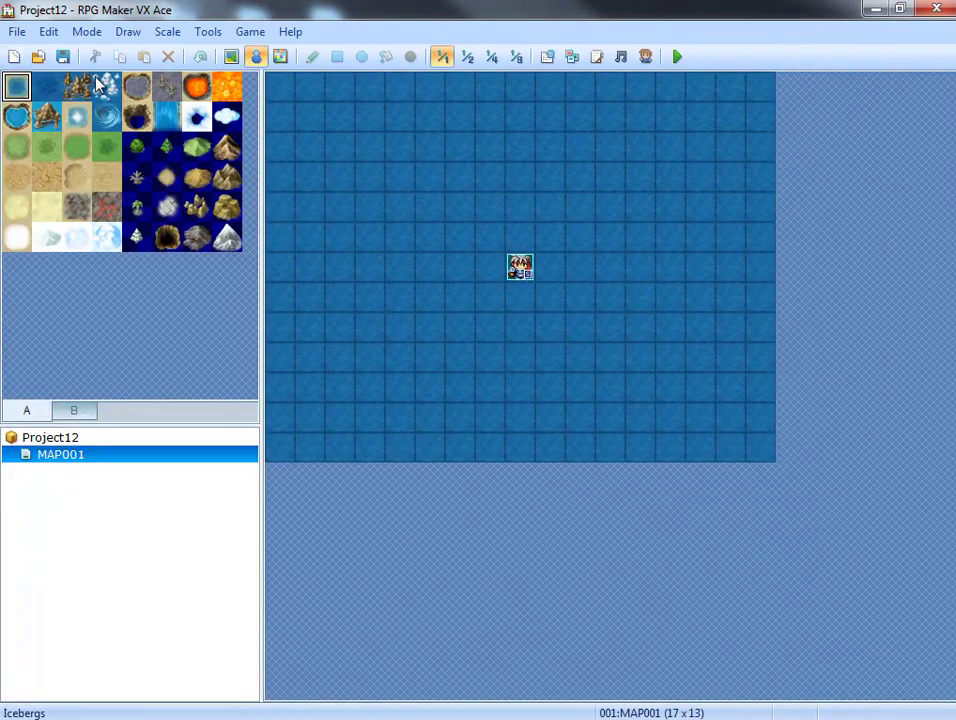
# Step: Paint a grass strip across the sea on Project12's map
pyautogui.click(28, 177)
pyautogui.click(12, 146)
pyautogui.click(228, 62)
pyautogui.moveTo(420, 268)
pyautogui.mouseDown()
pyautogui.moveTo(551, 309)
pyautogui.moveTo(556, 274)
pyautogui.mouseUp()
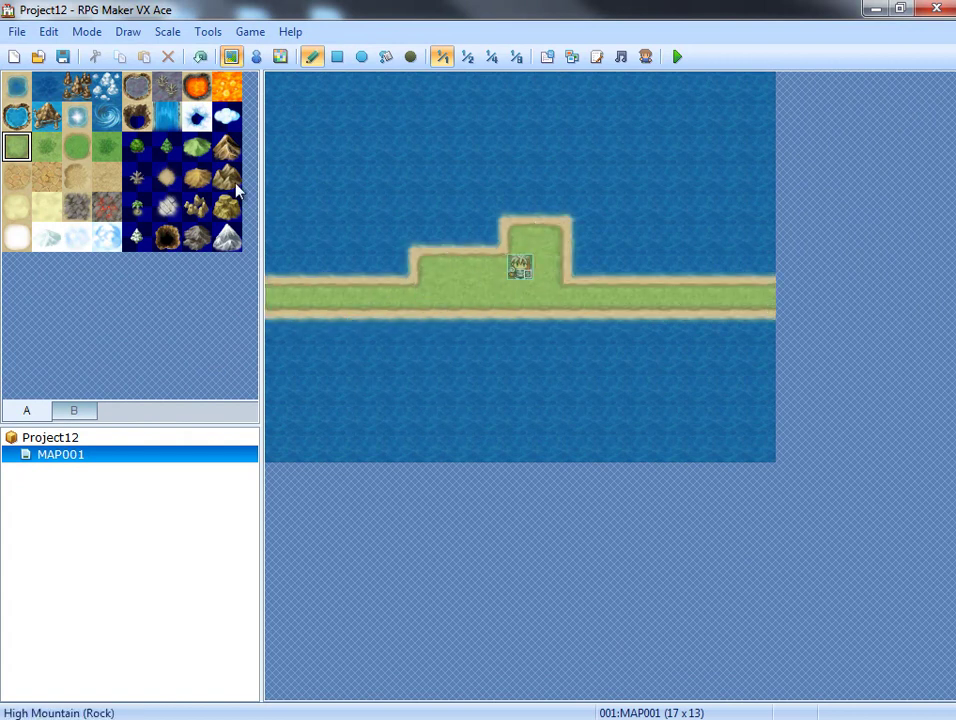
# Step: Add a sprite event on the grass that starts a battle against two Slimes, then save and playtest
pyautogui.click(257, 57)
pyautogui.click(559, 300)
pyautogui.rightClick(559, 300)
pyautogui.click(574, 310)
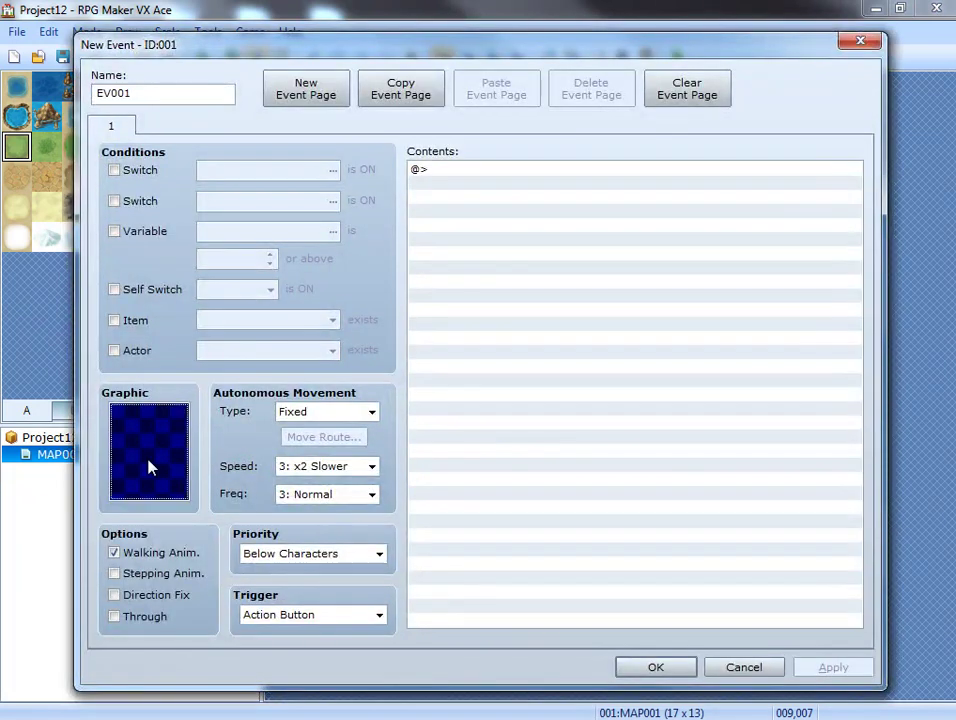
pyautogui.doubleClick(154, 465)
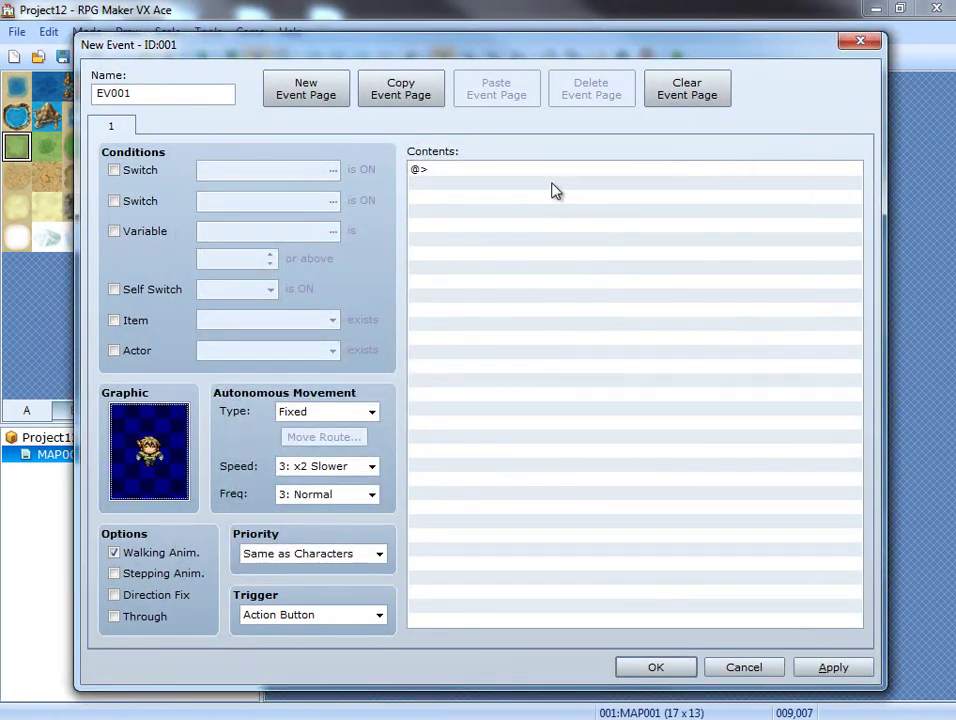
pyautogui.doubleClick(548, 175)
pyautogui.click(549, 149)
pyautogui.click(539, 196)
pyautogui.click(626, 520)
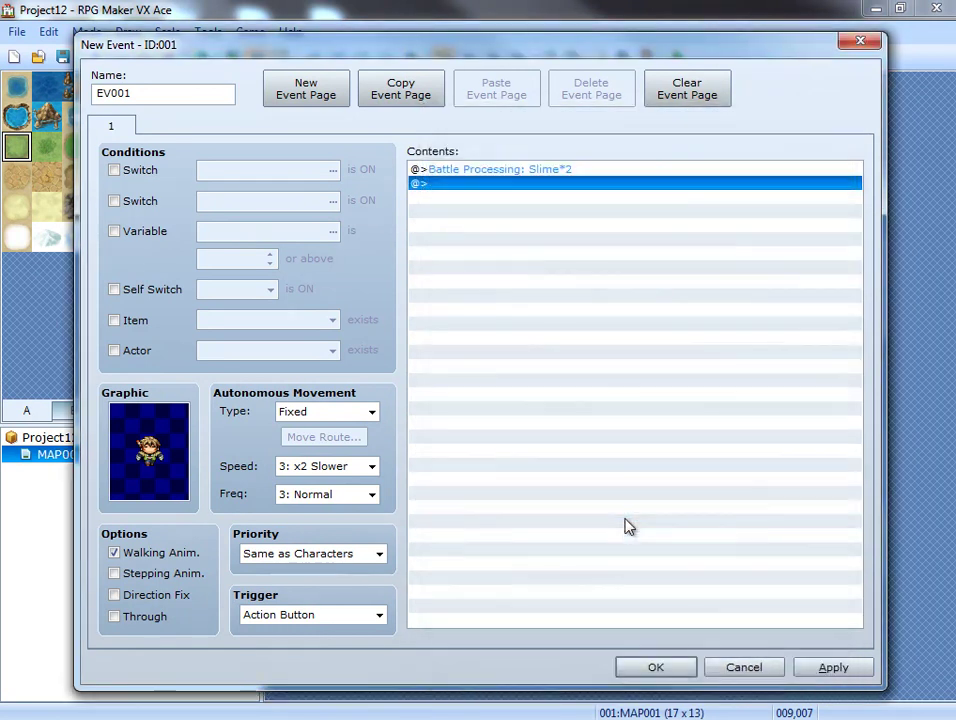
pyautogui.click(659, 673)
pyautogui.click(676, 57)
pyautogui.click(405, 412)
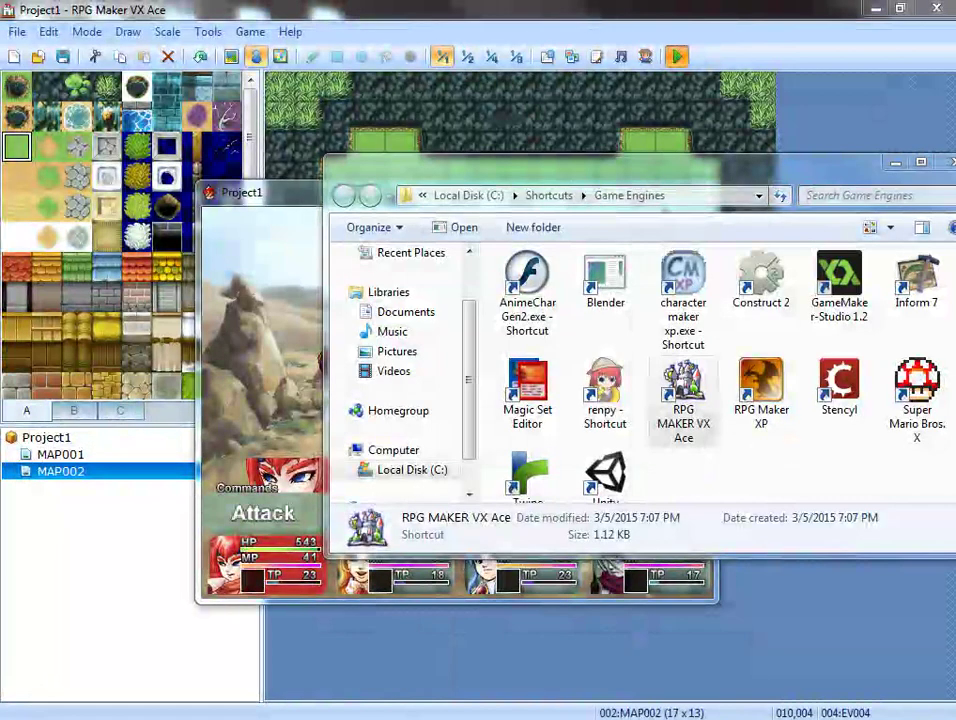
# Step: Minimize Explorer and place the Project1 game top-left and the Project12 game lower right
pyautogui.click(894, 161)
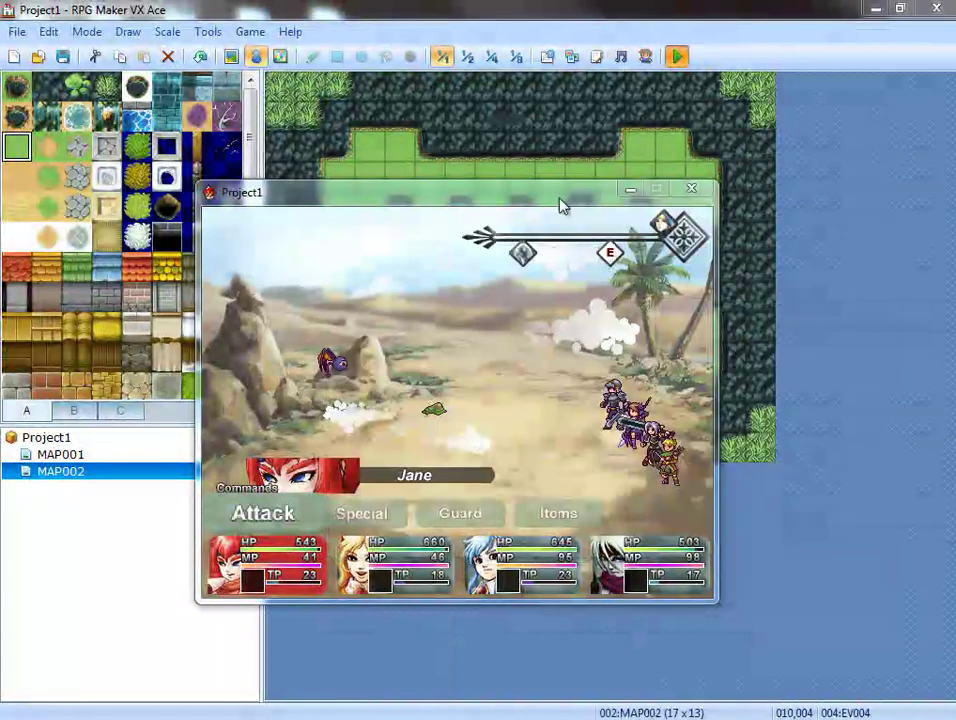
pyautogui.moveTo(563, 205); pyautogui.dragTo(383, 25)
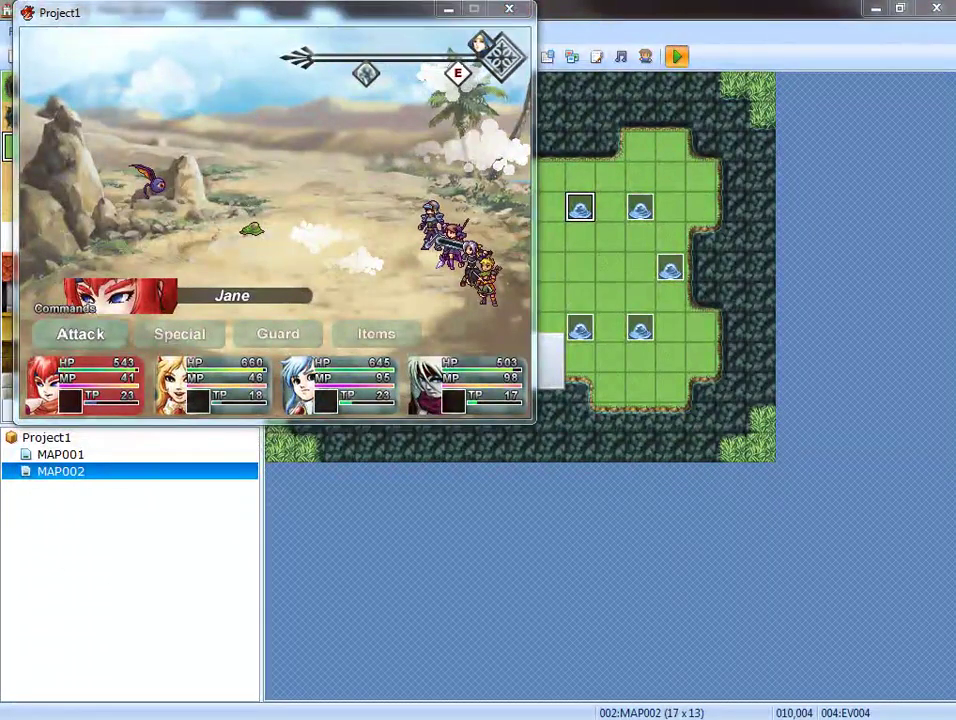
pyautogui.moveTo(798, 238); pyautogui.dragTo(689, 292)
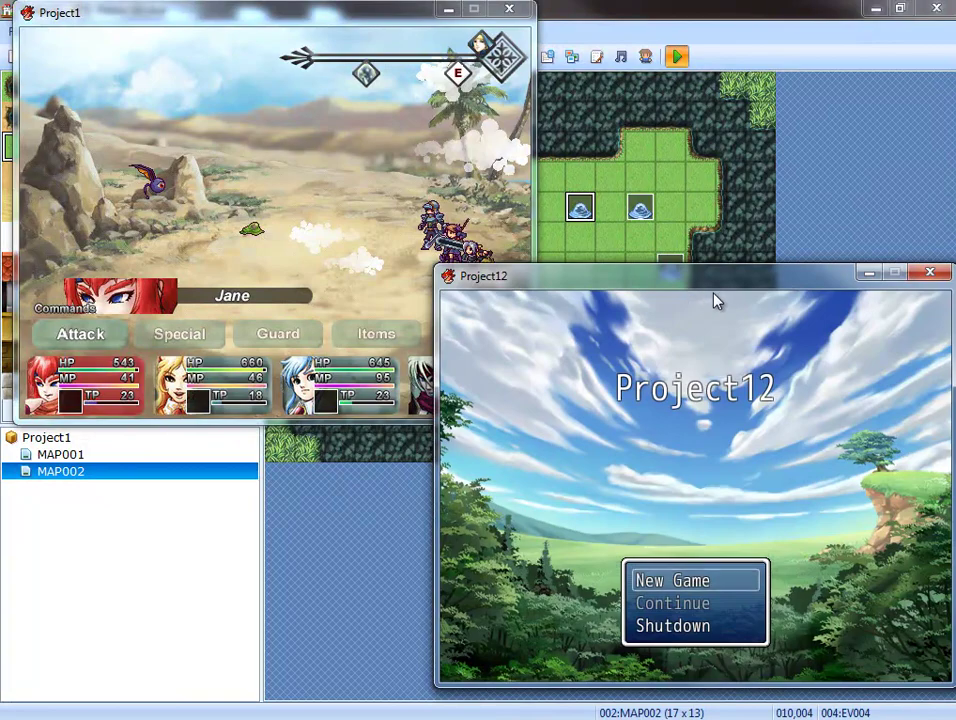
# Step: Start a new Project12 game, walk into the slime battle event, and switch between both battles
pyautogui.press('Return')
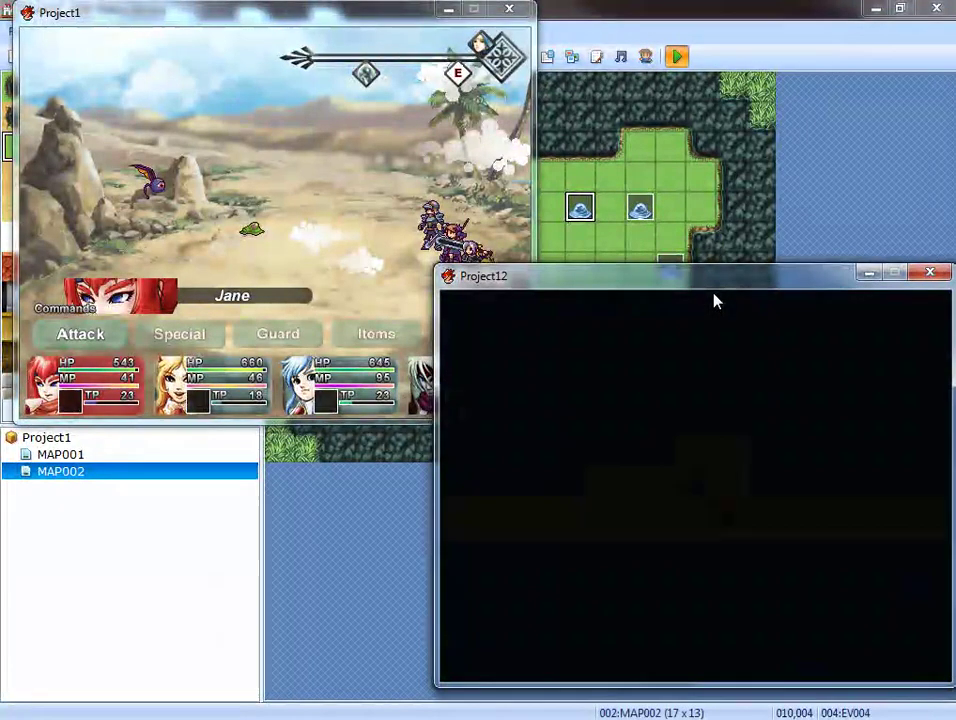
pyautogui.press('Down')
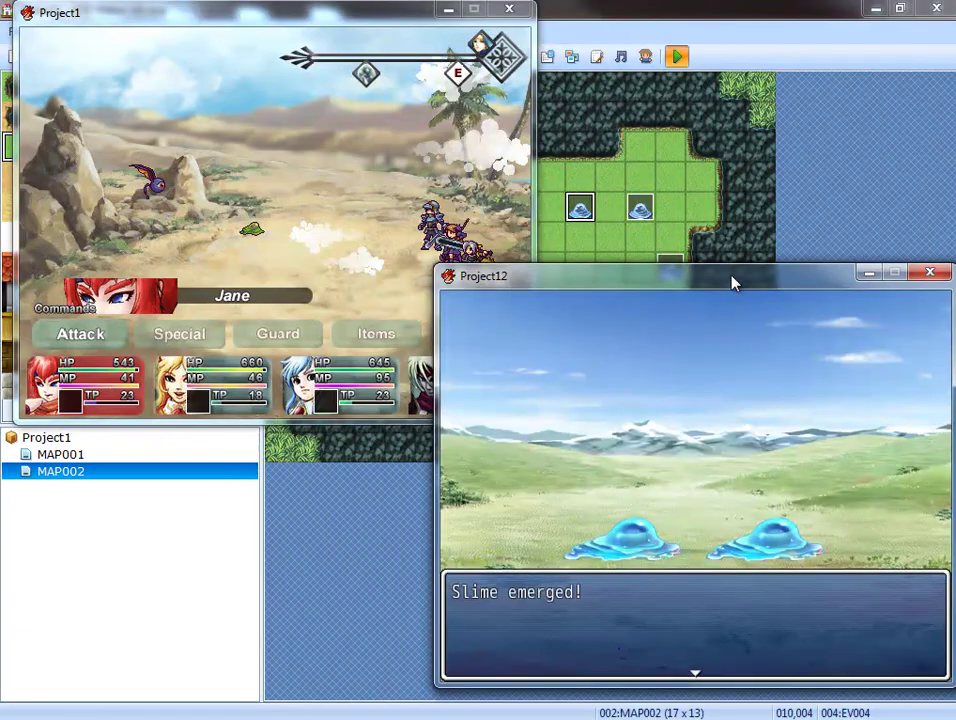
pyautogui.moveTo(734, 277); pyautogui.dragTo(745, 235)
pyautogui.press('Return')
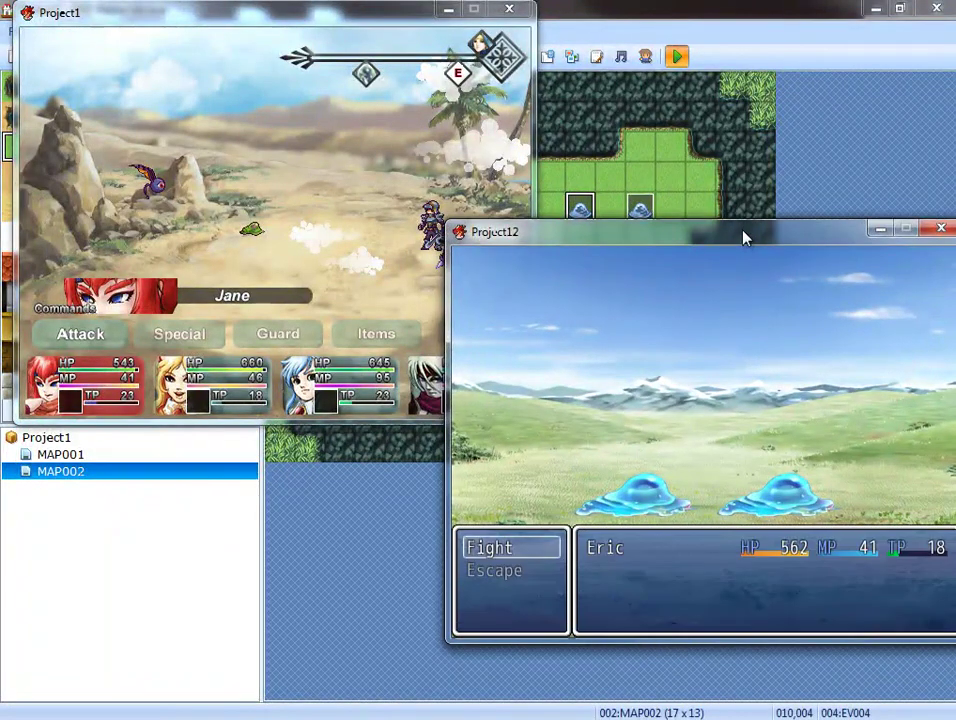
pyautogui.click(384, 26)
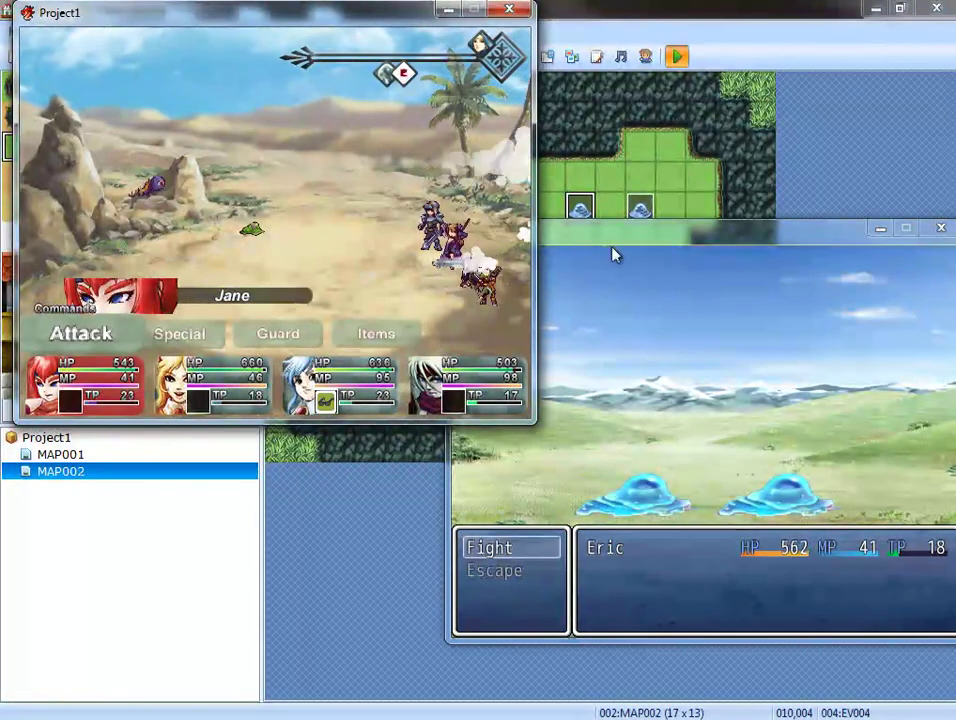
pyautogui.click(640, 234)
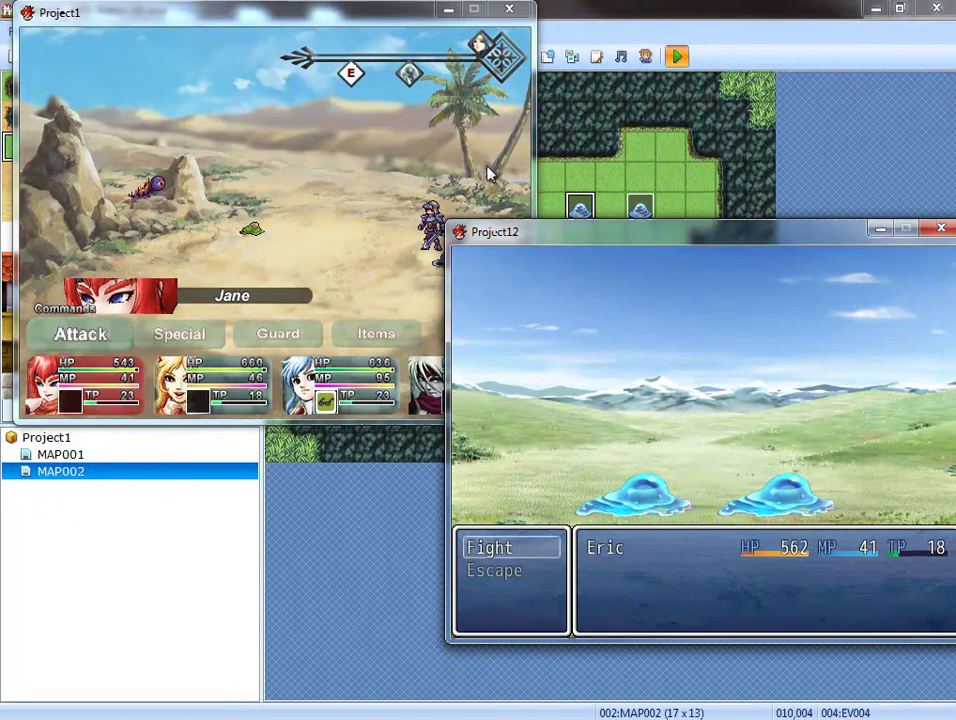
pyautogui.click(378, 119)
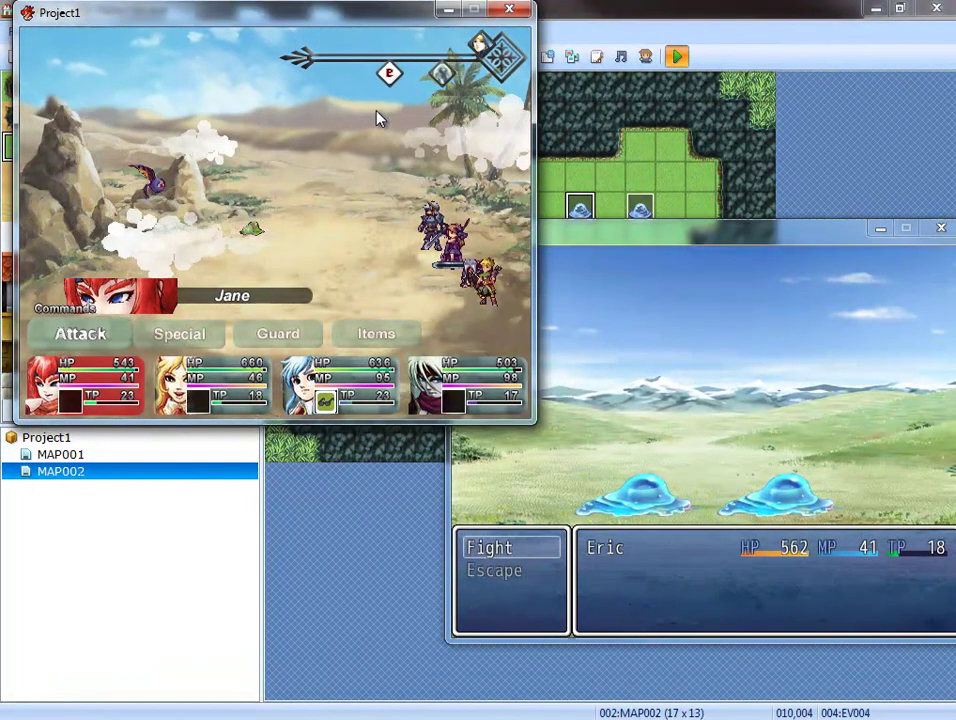